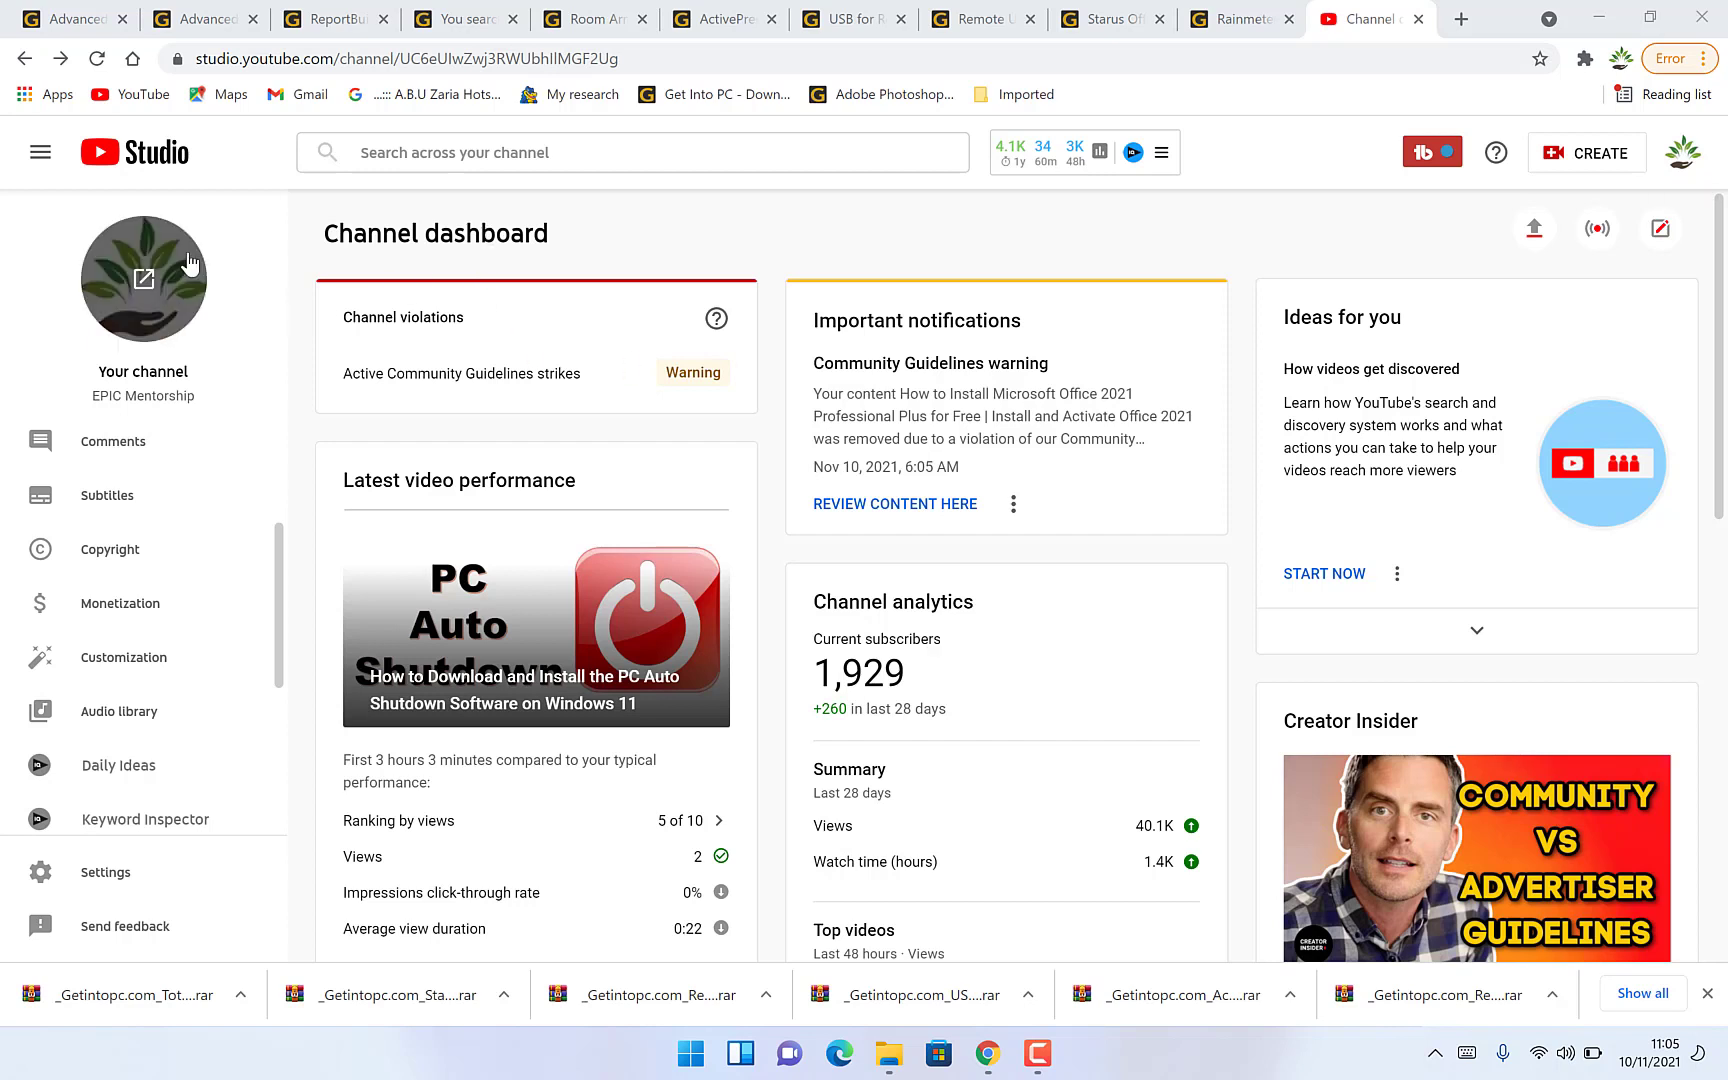
Open the channel's Videos tab and scroll through all the uploads, then back to the top.
click(1686, 158)
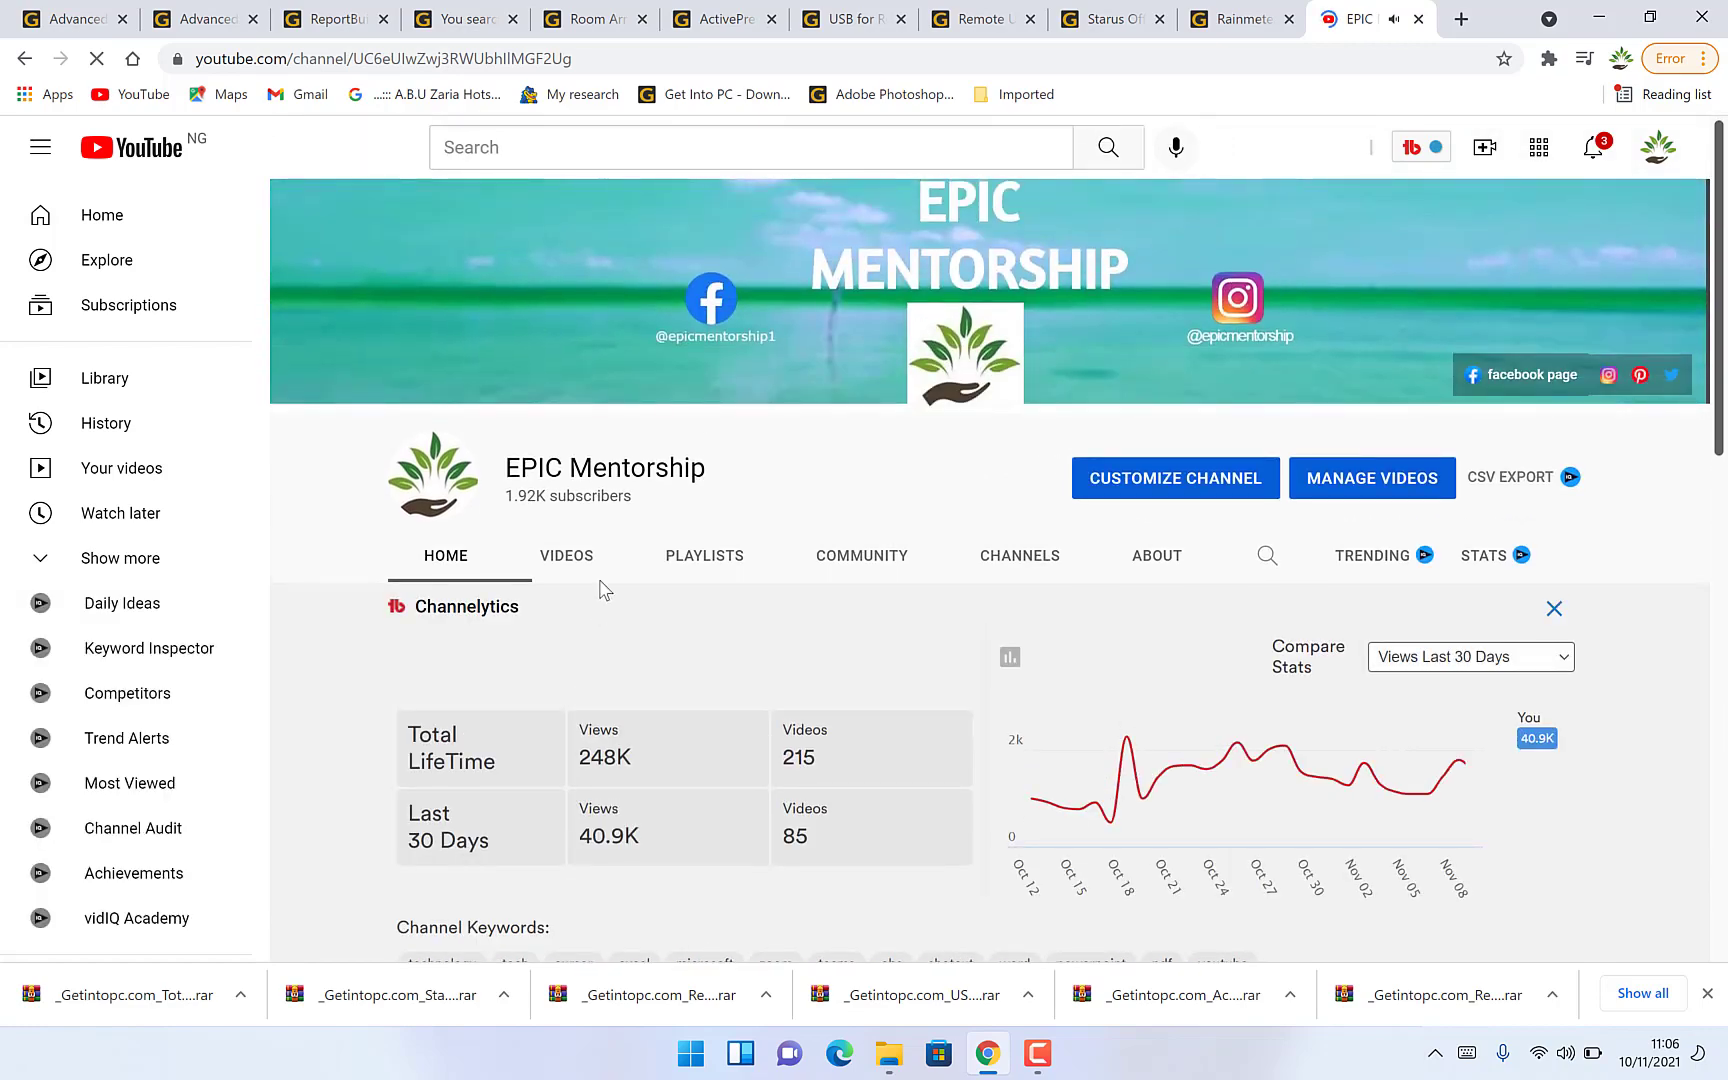
click(578, 564)
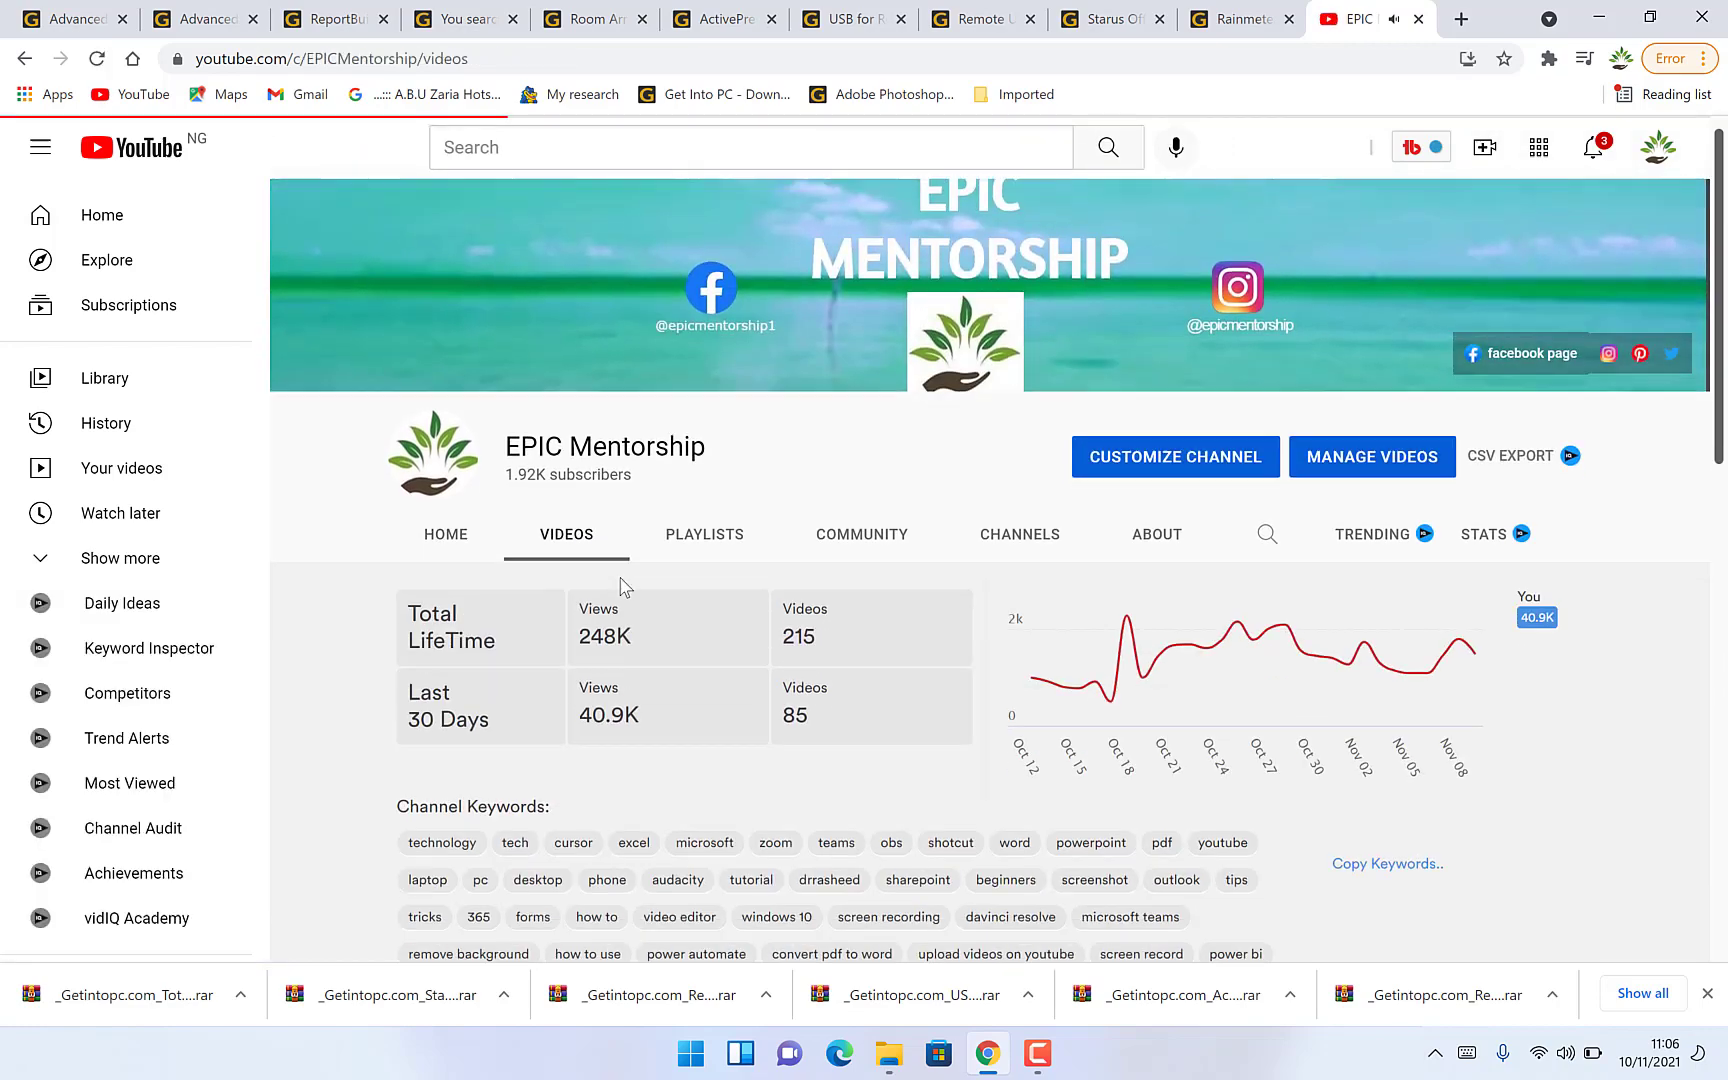
scroll(622, 585, down, 12)
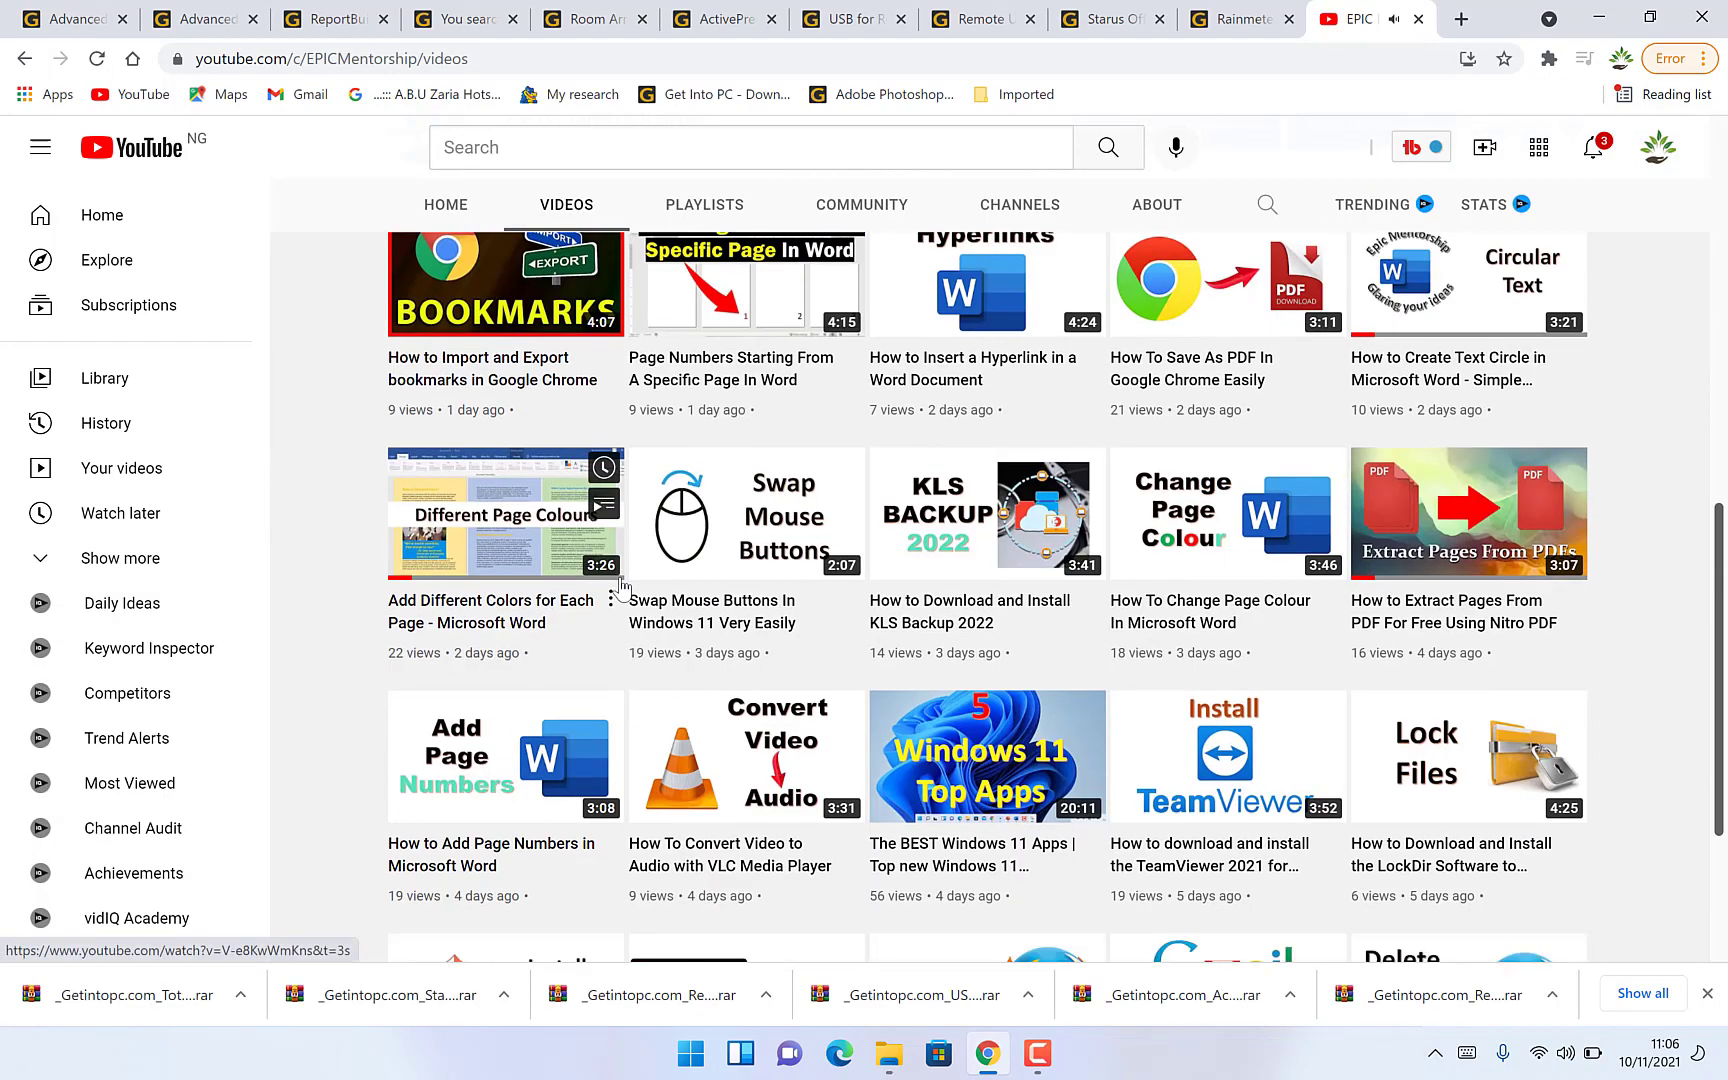
scroll(622, 585, down, 5)
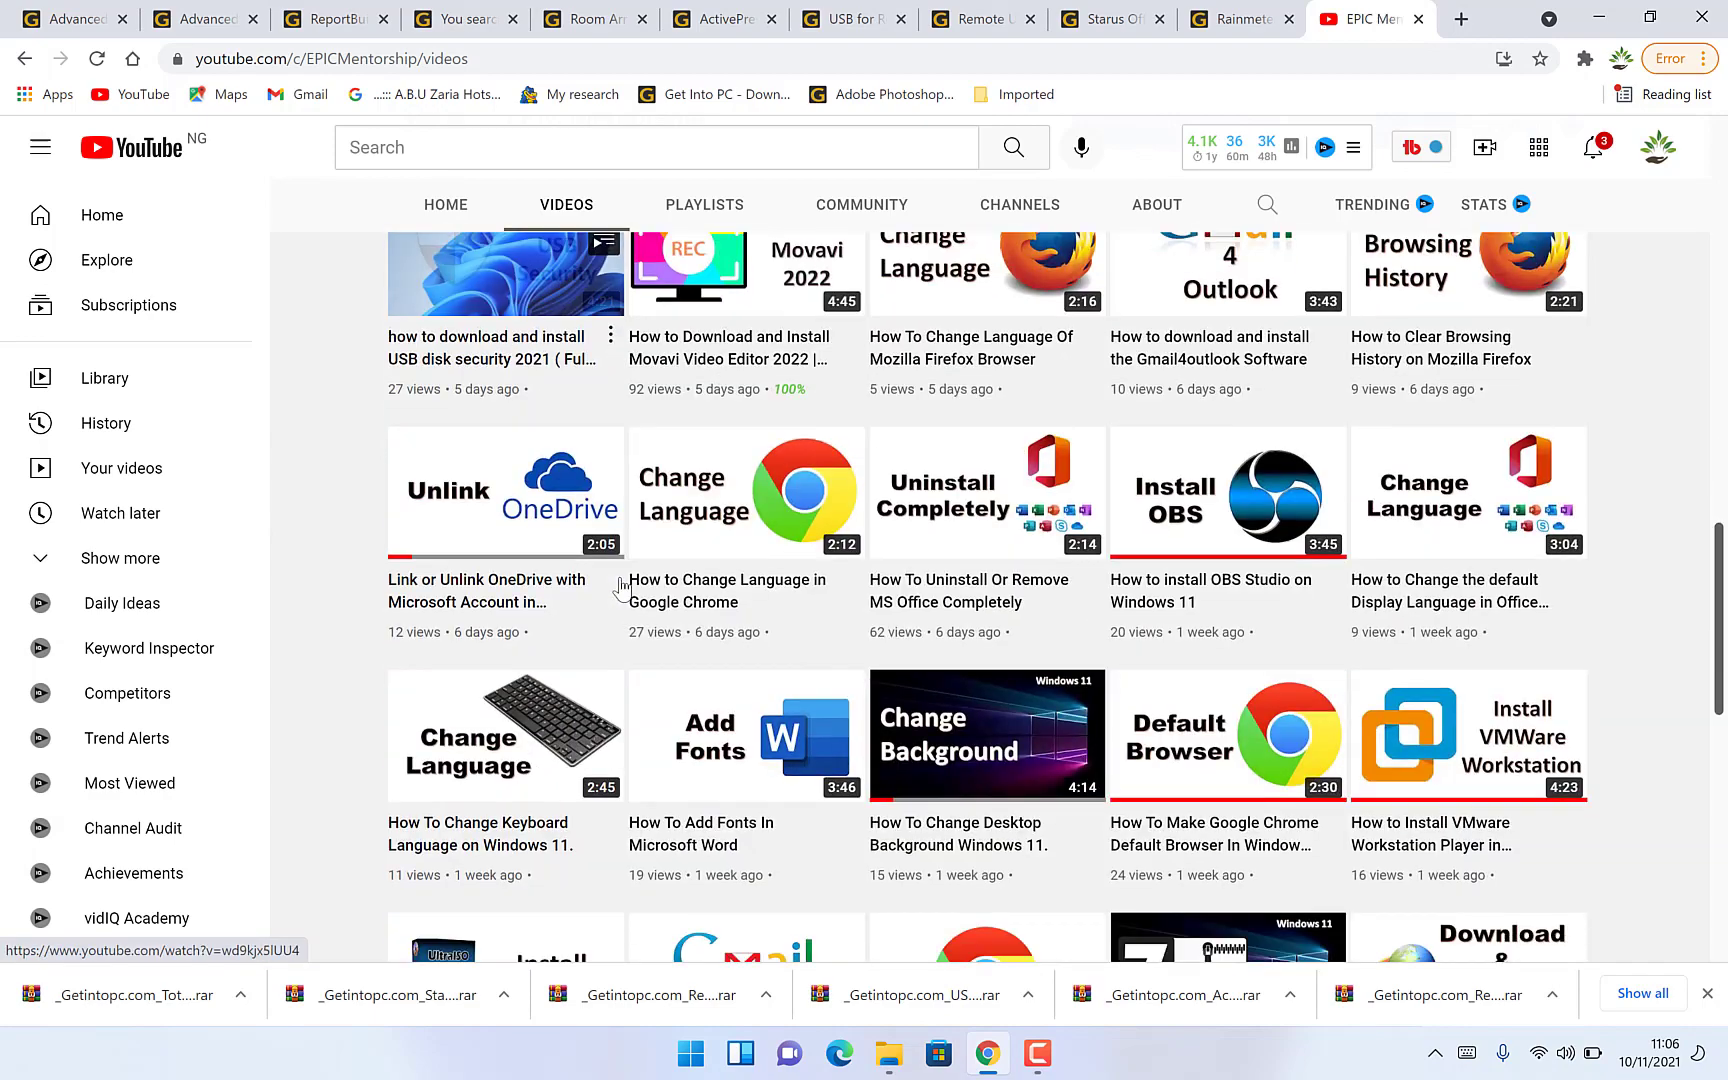
scroll(622, 585, down, 9)
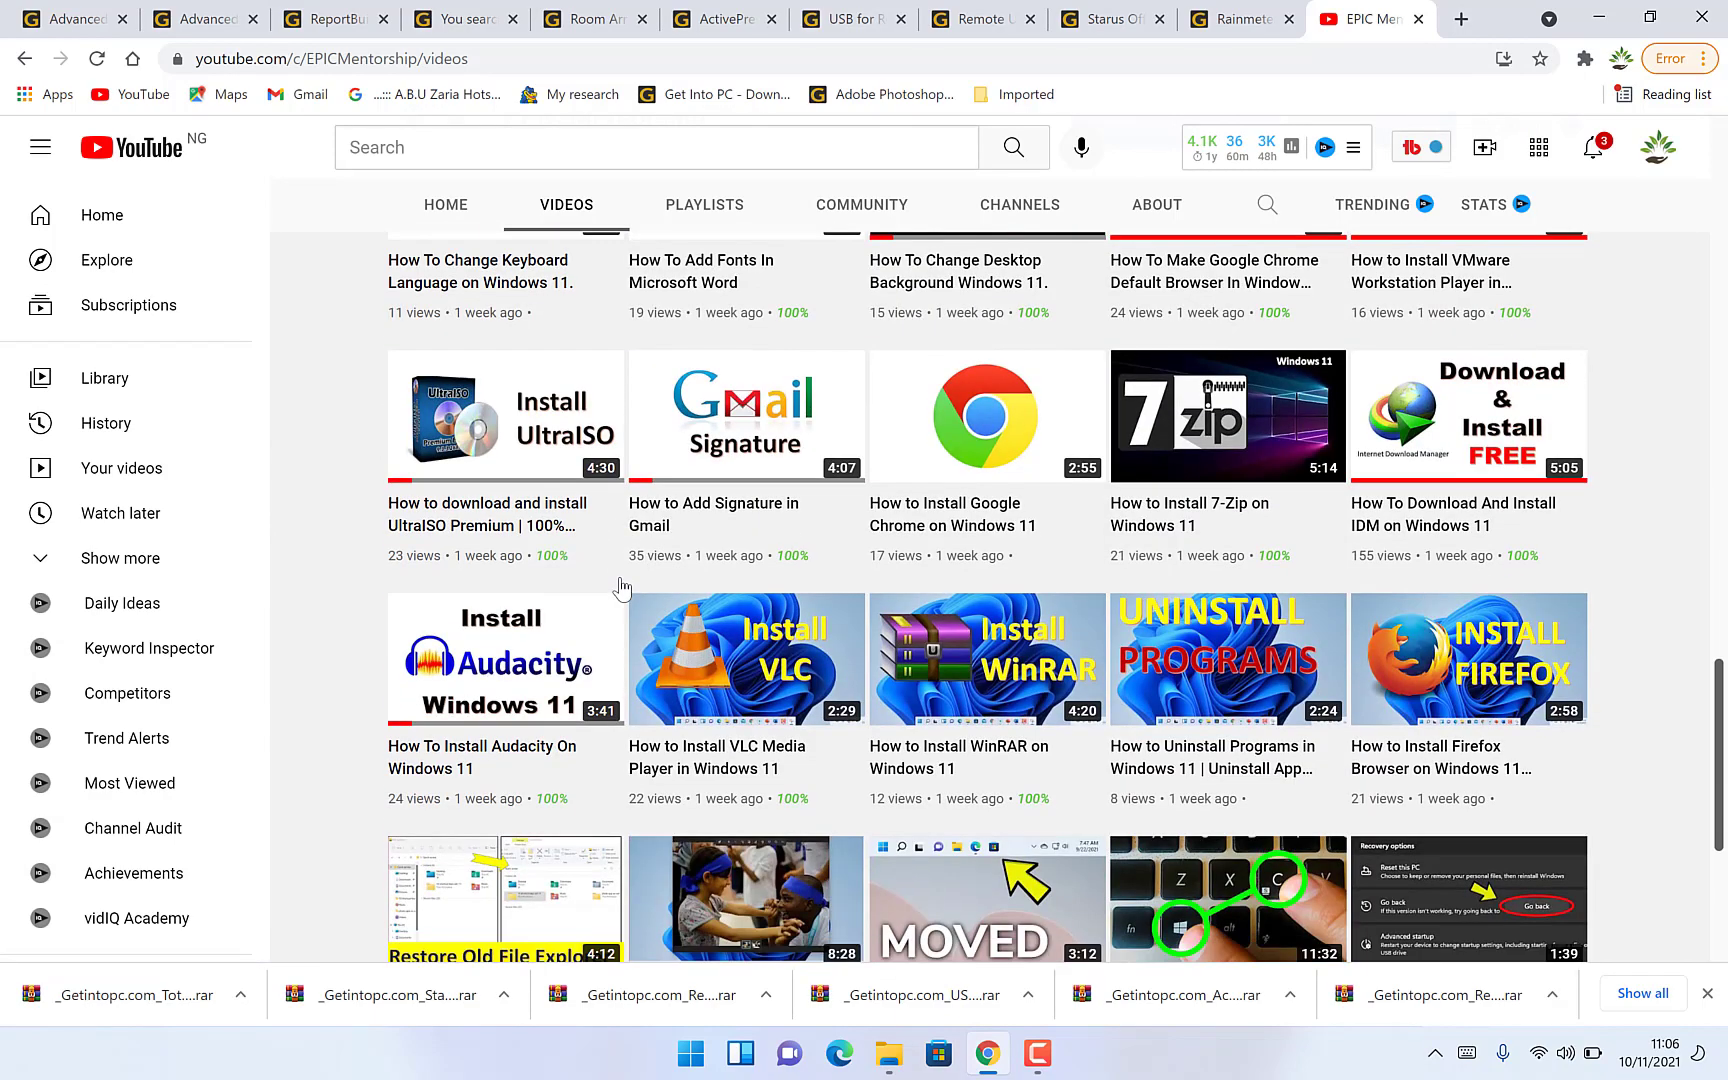
scroll(622, 585, down, 9)
scroll(703, 558, up, 6)
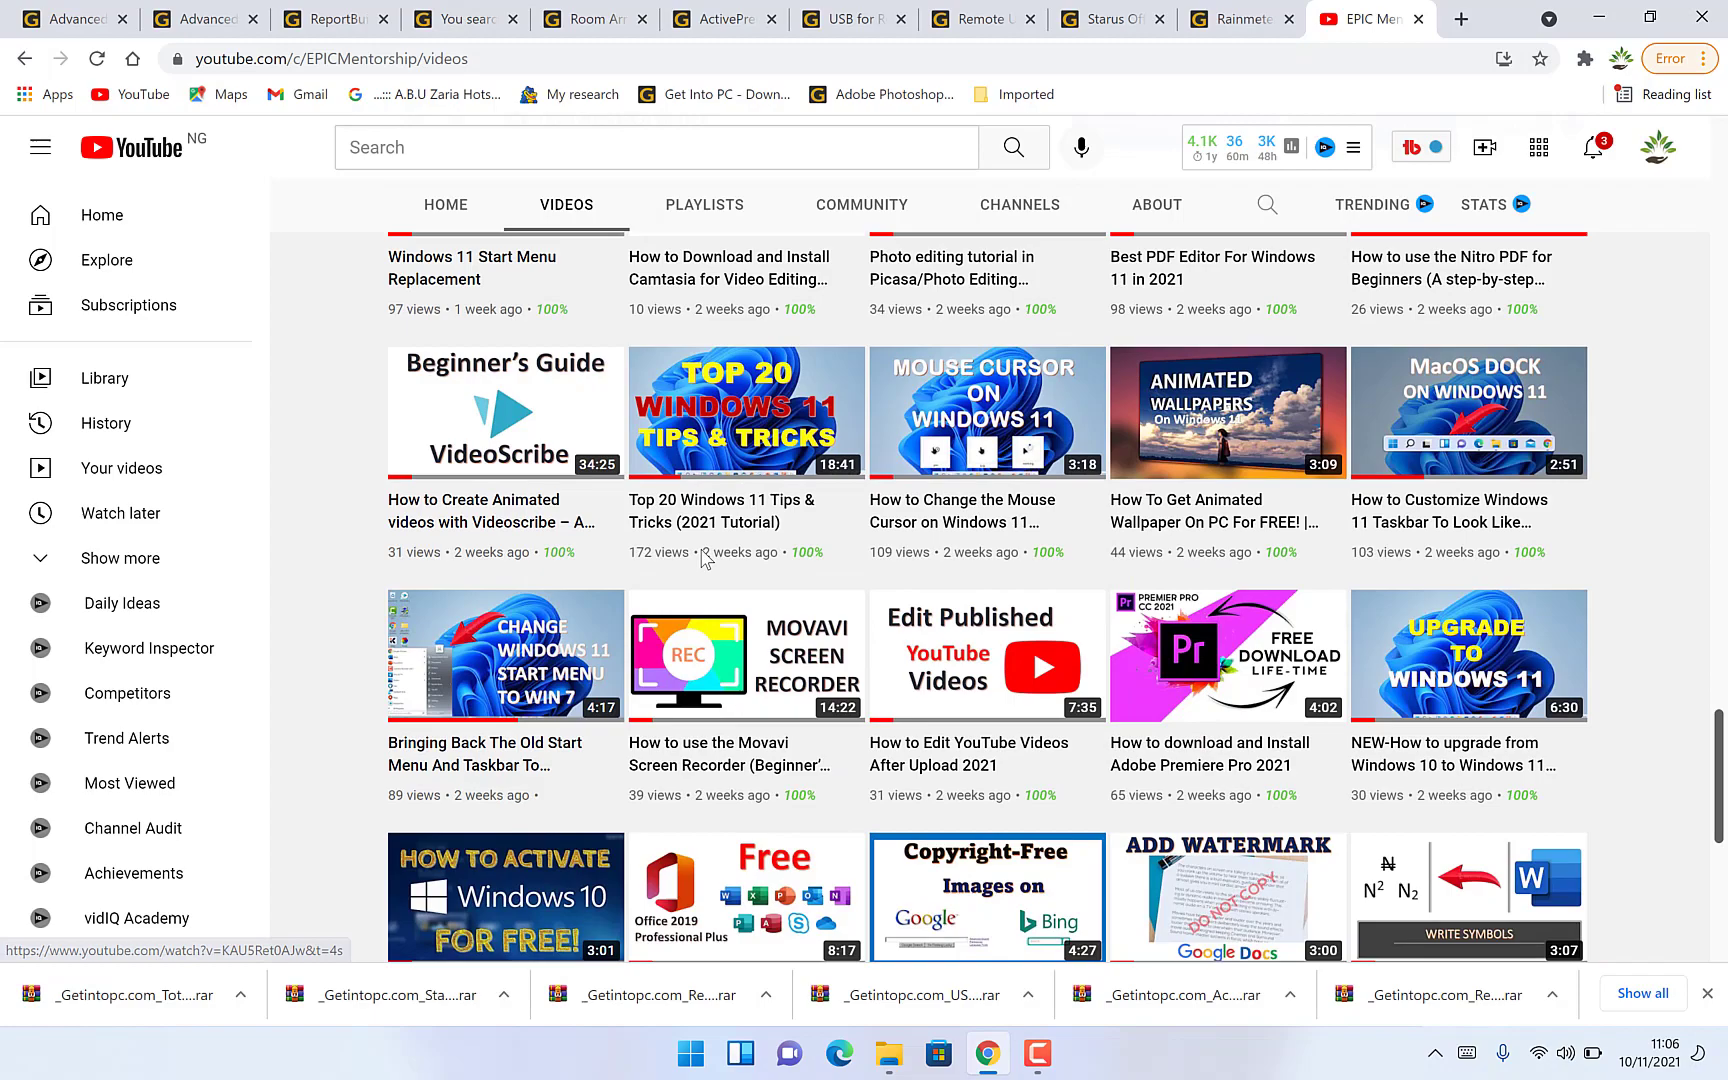
scroll(703, 558, up, 20)
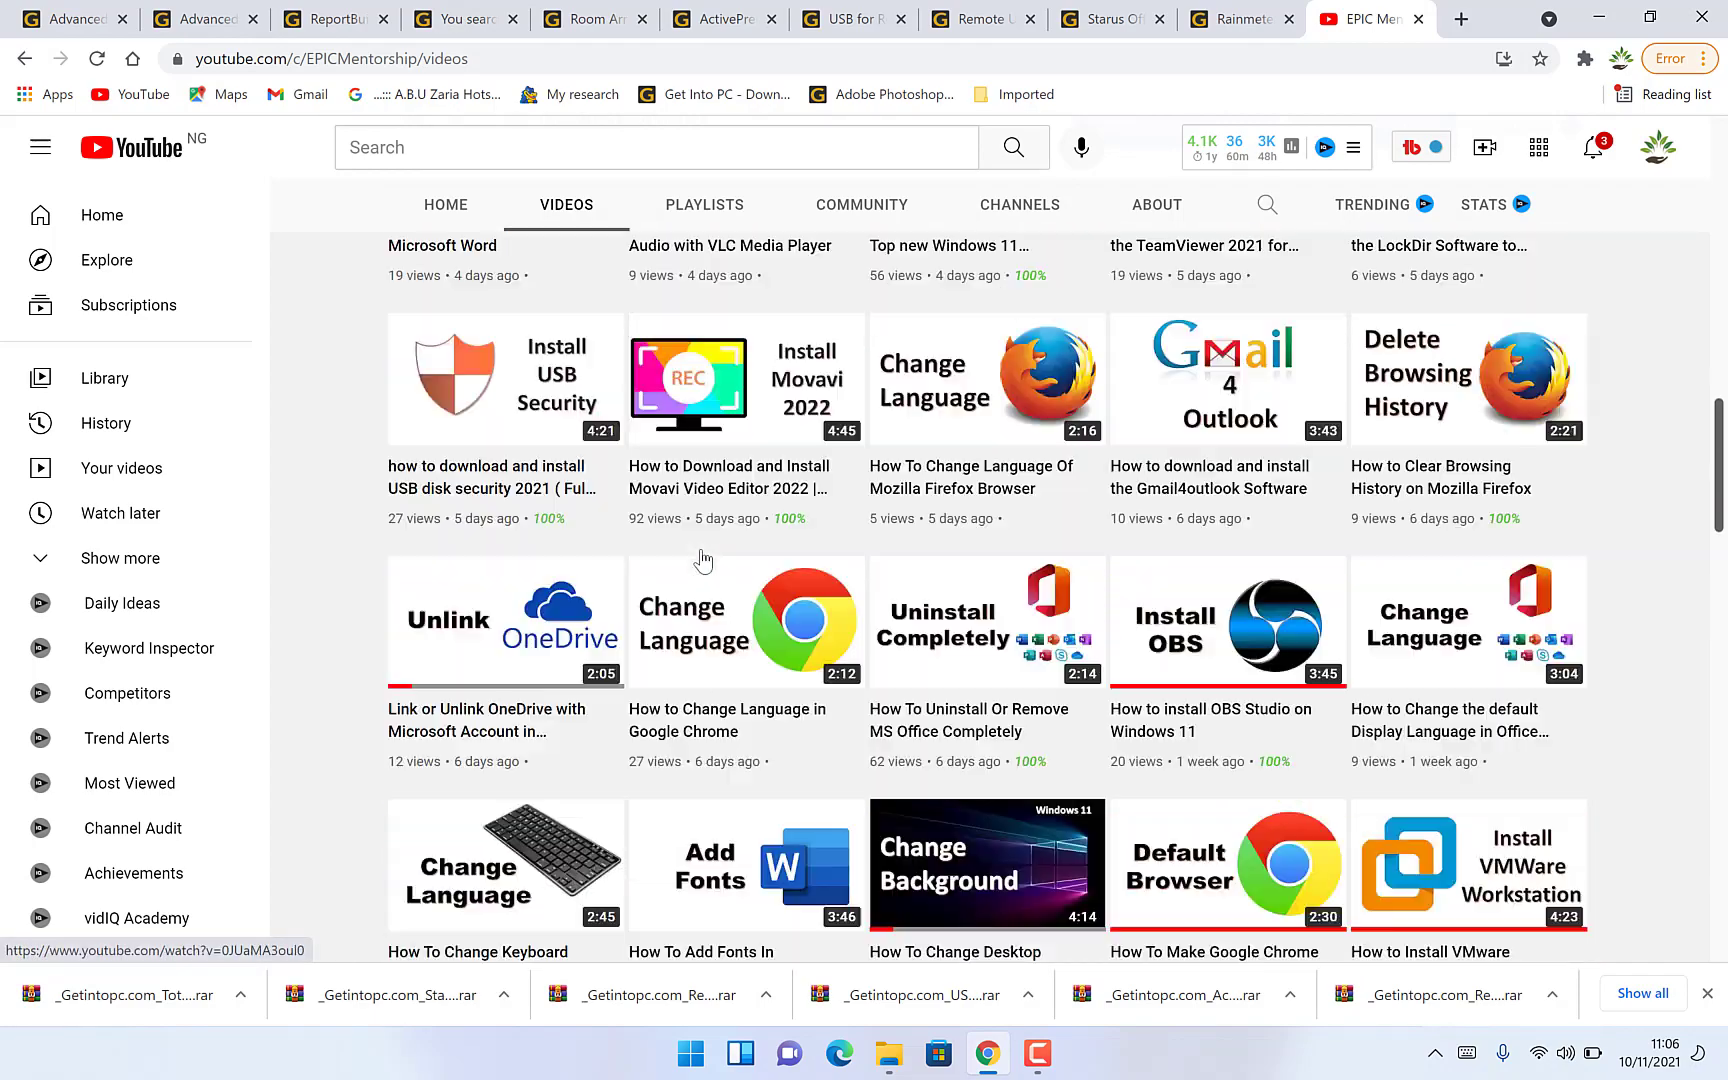
scroll(703, 558, up, 10)
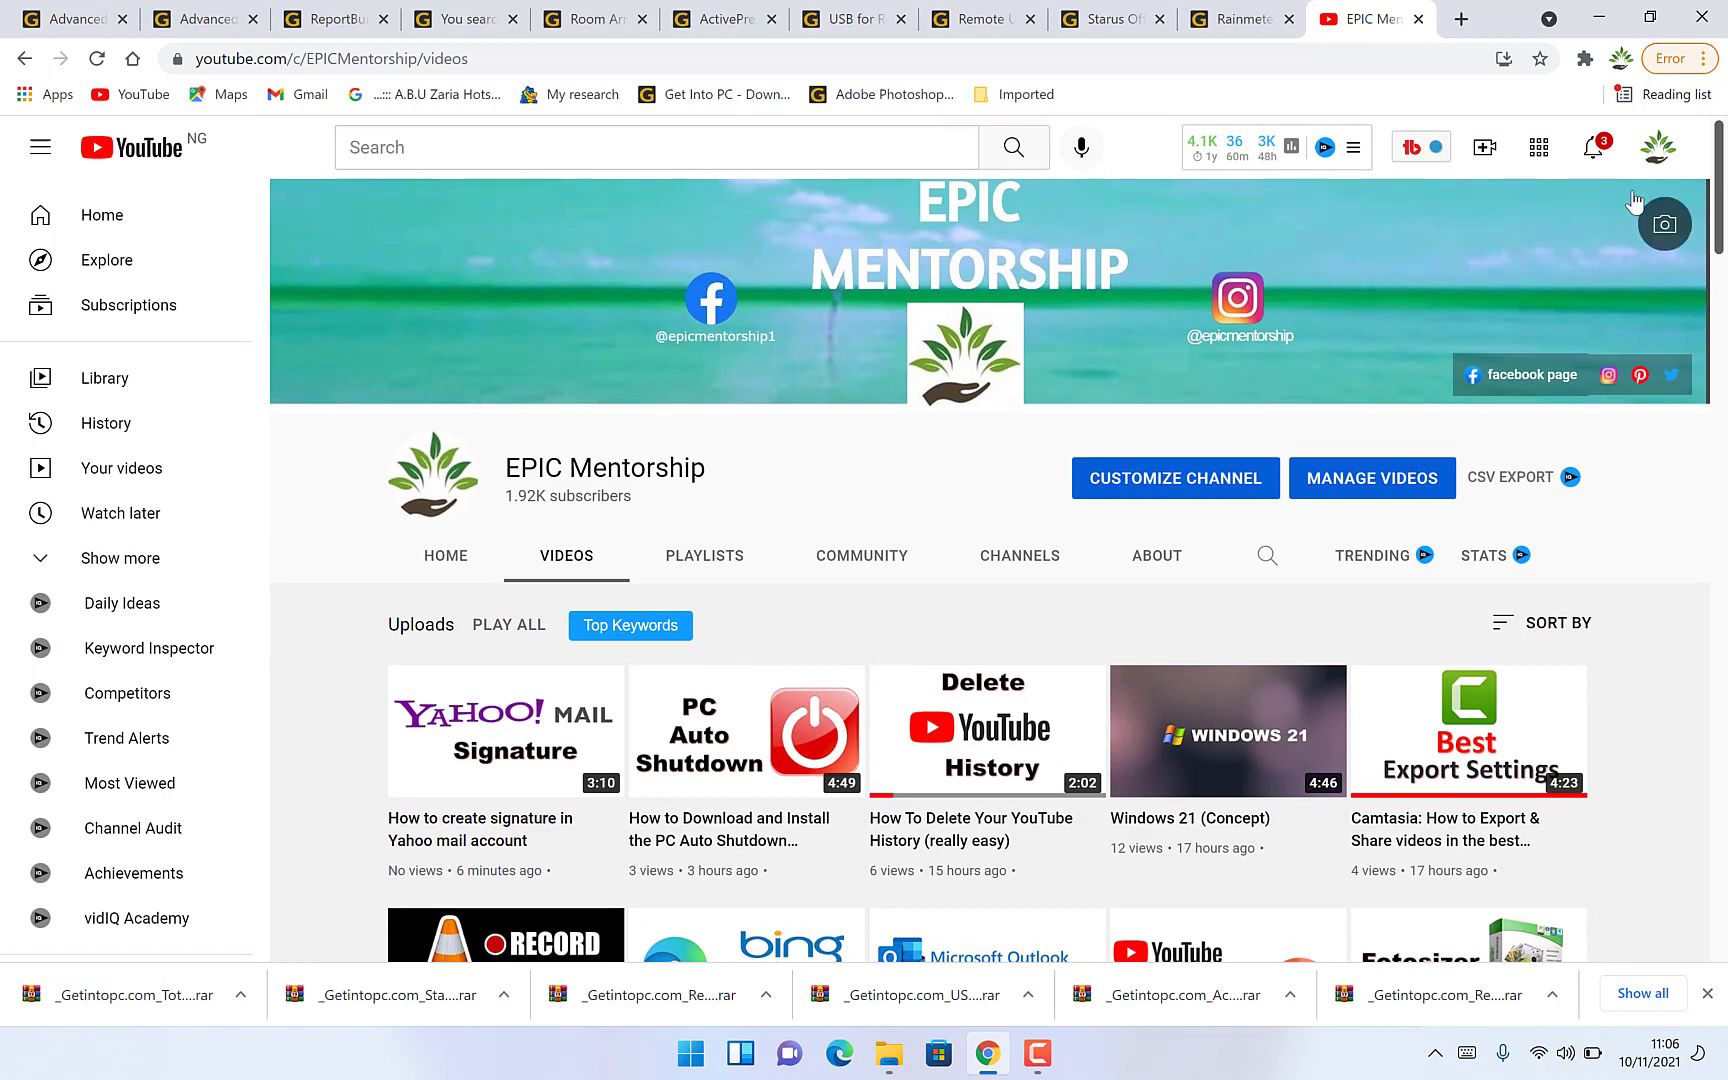
Go to YouTube Studio's Monetization page showing 1,920 subscribers and 4,054 watch hours.
click(1660, 163)
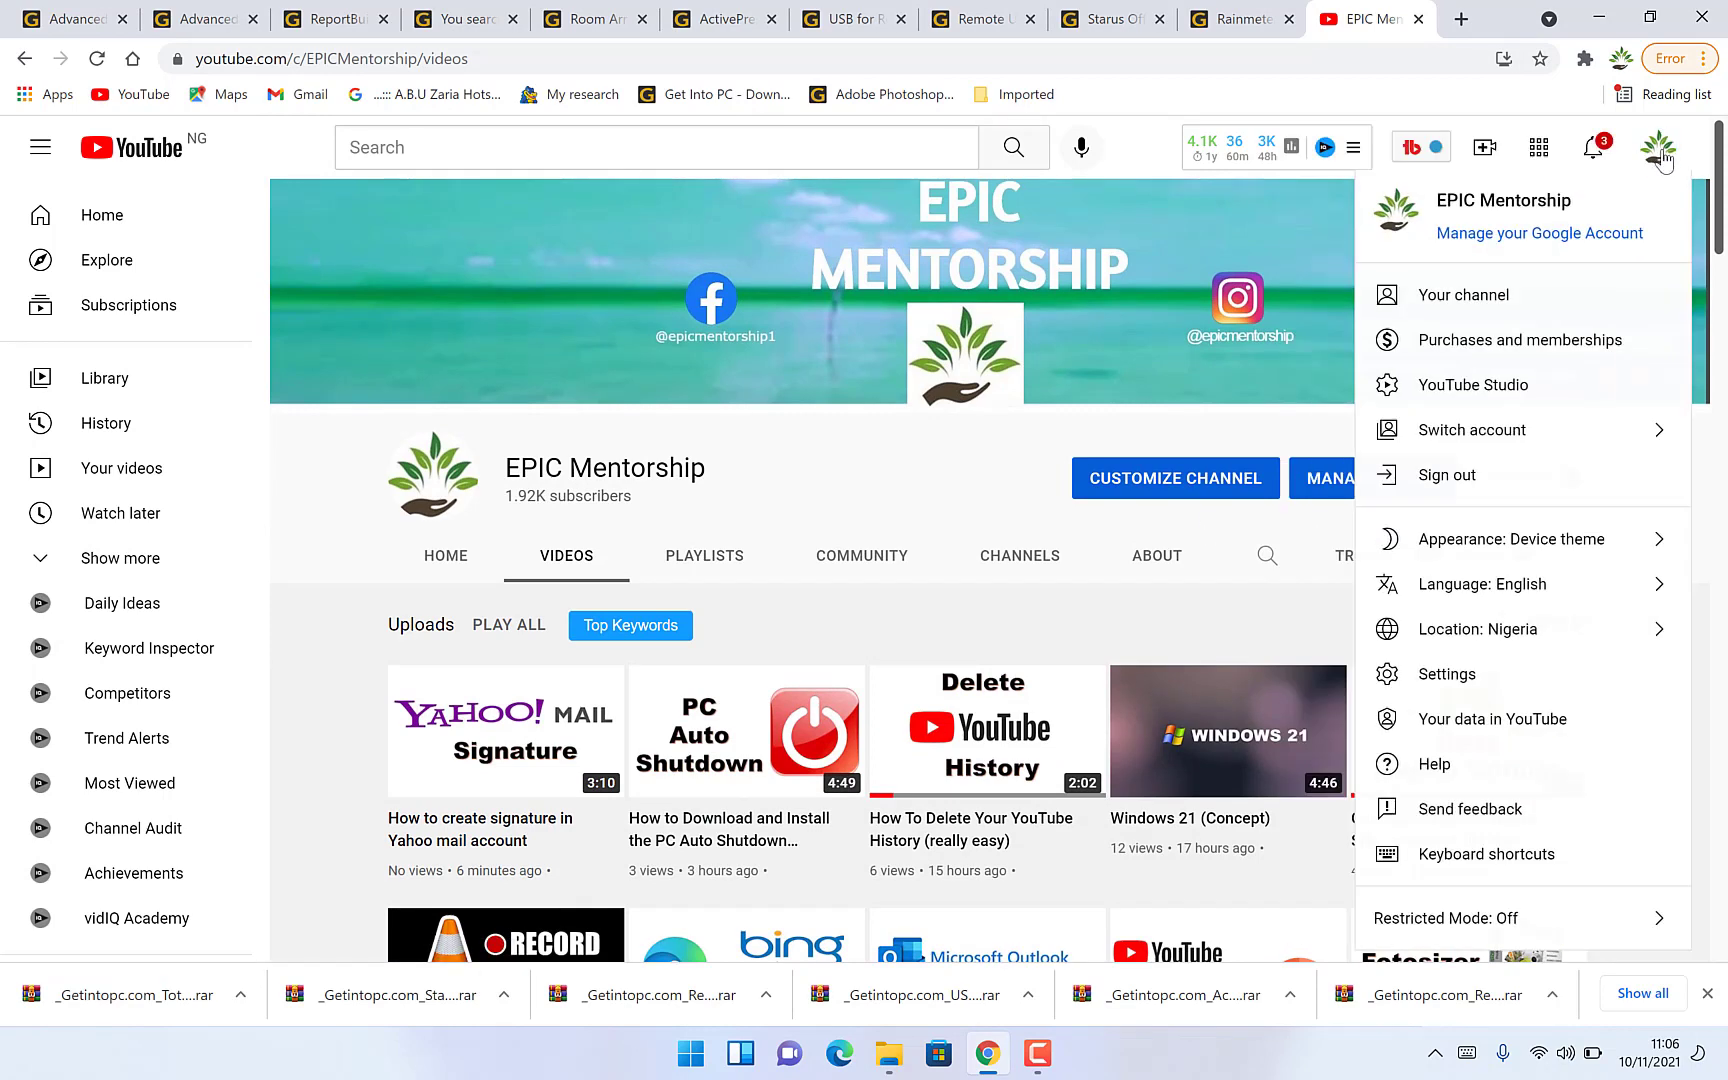
click(1535, 397)
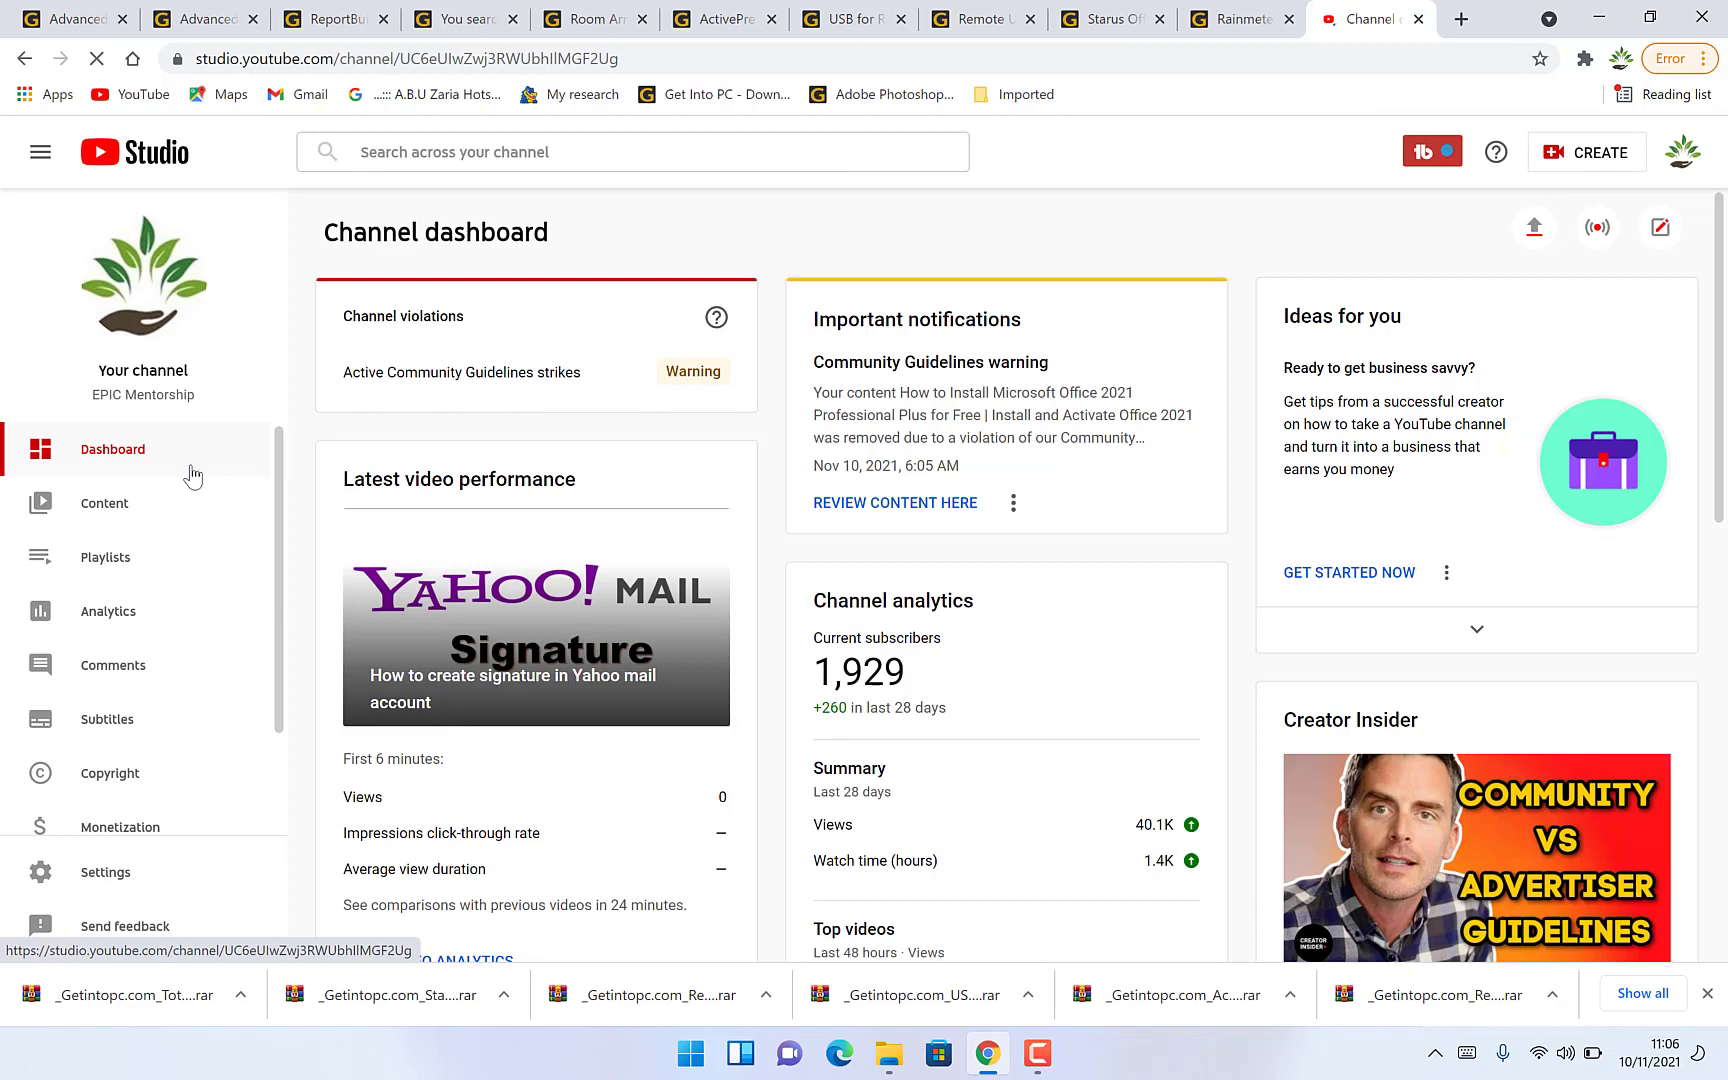
scroll(174, 532, down, 2)
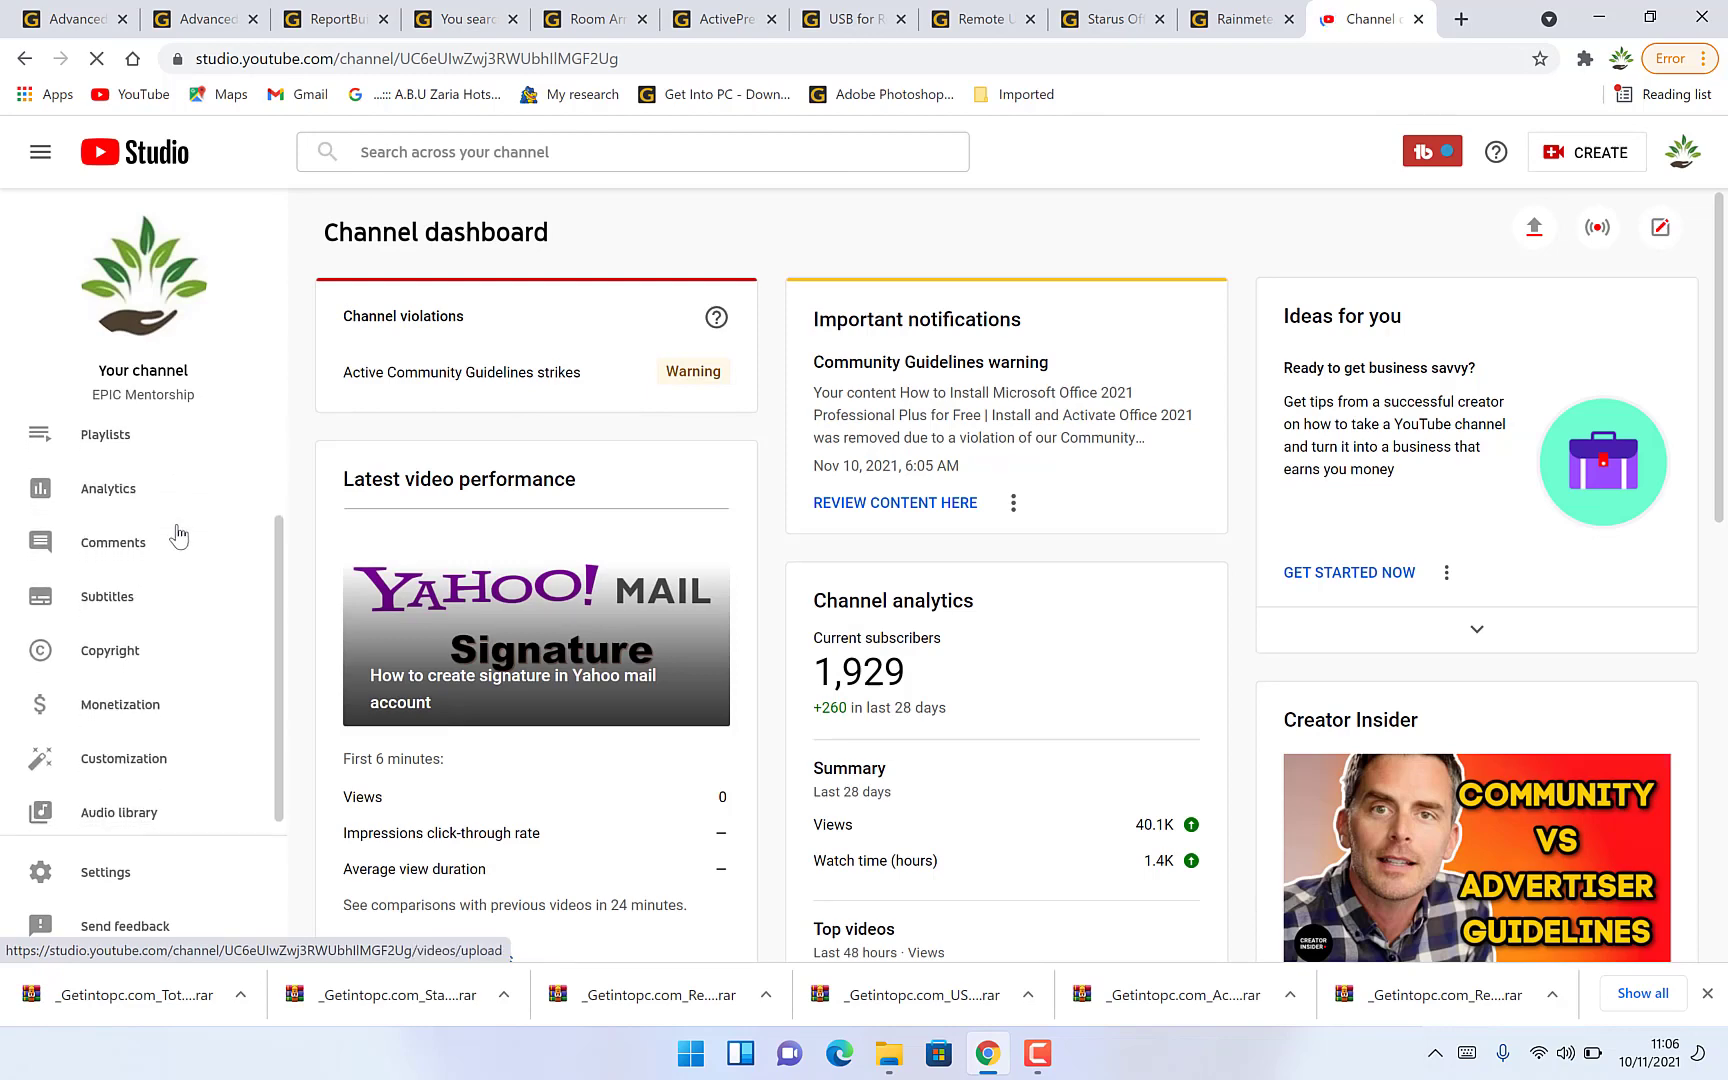
click(146, 703)
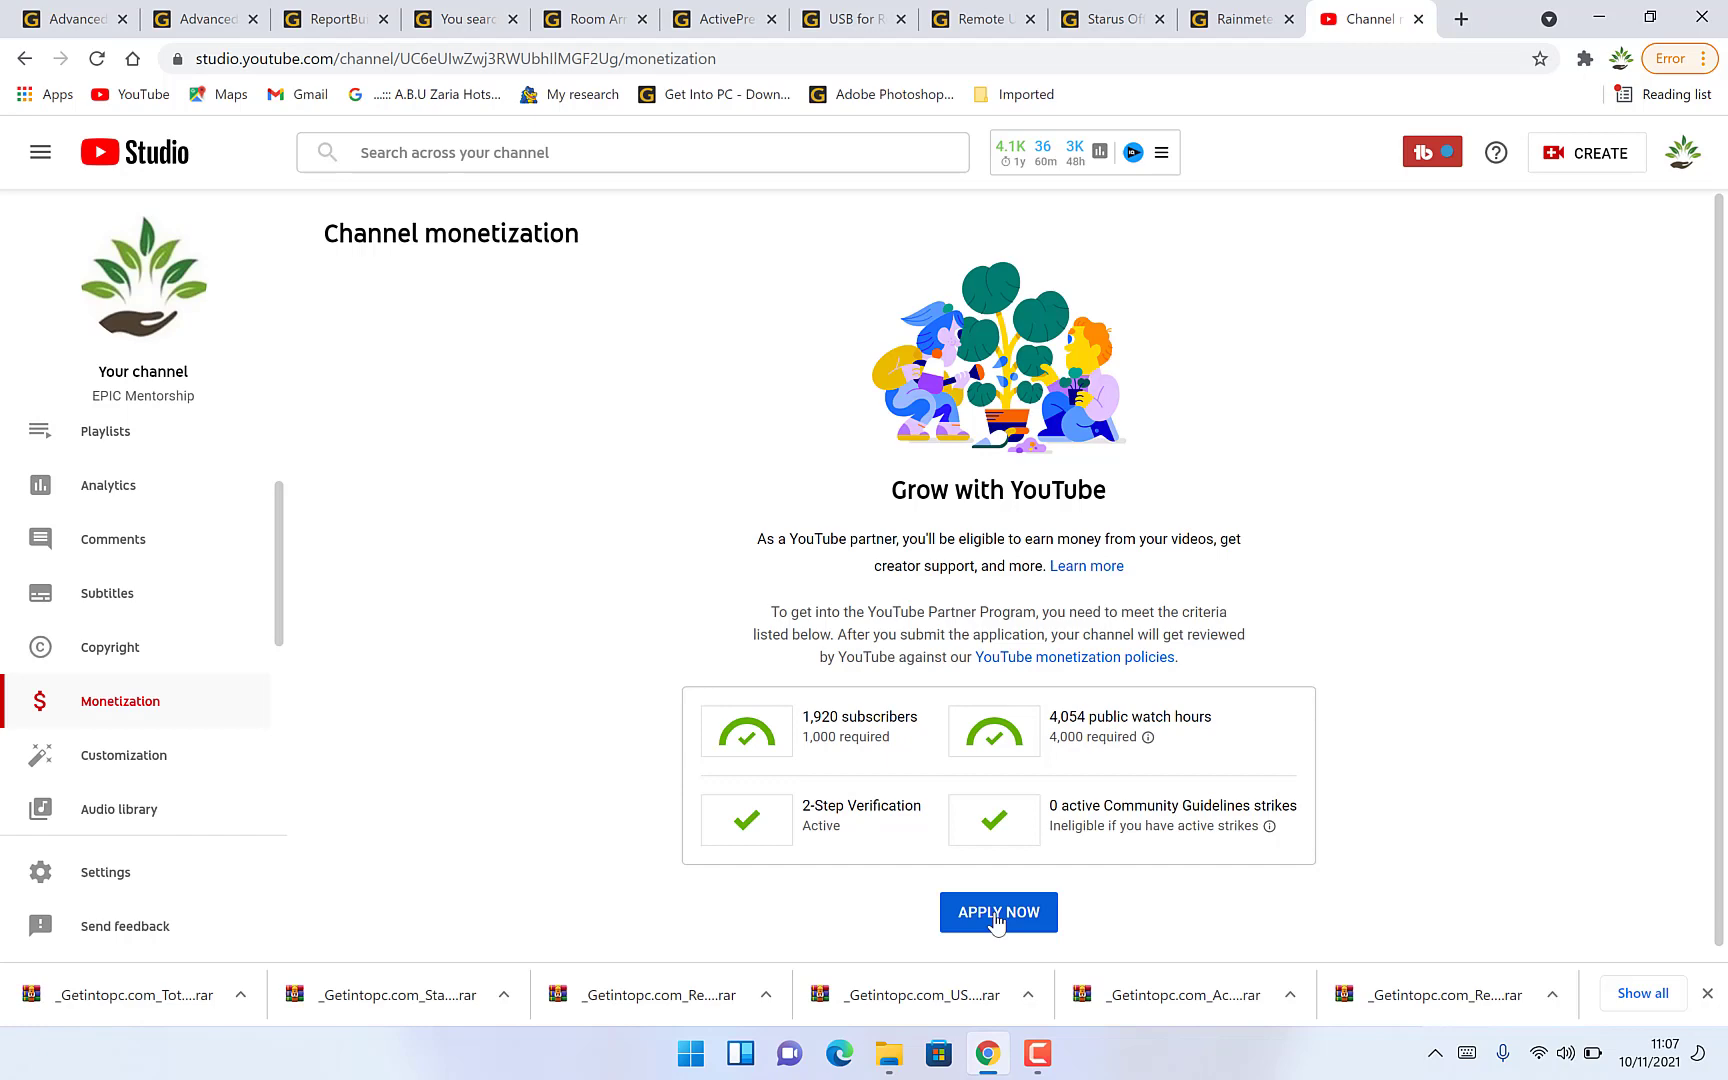
Apply to the Partner Program and begin reading the Step 1 terms on advertising revenues.
click(997, 921)
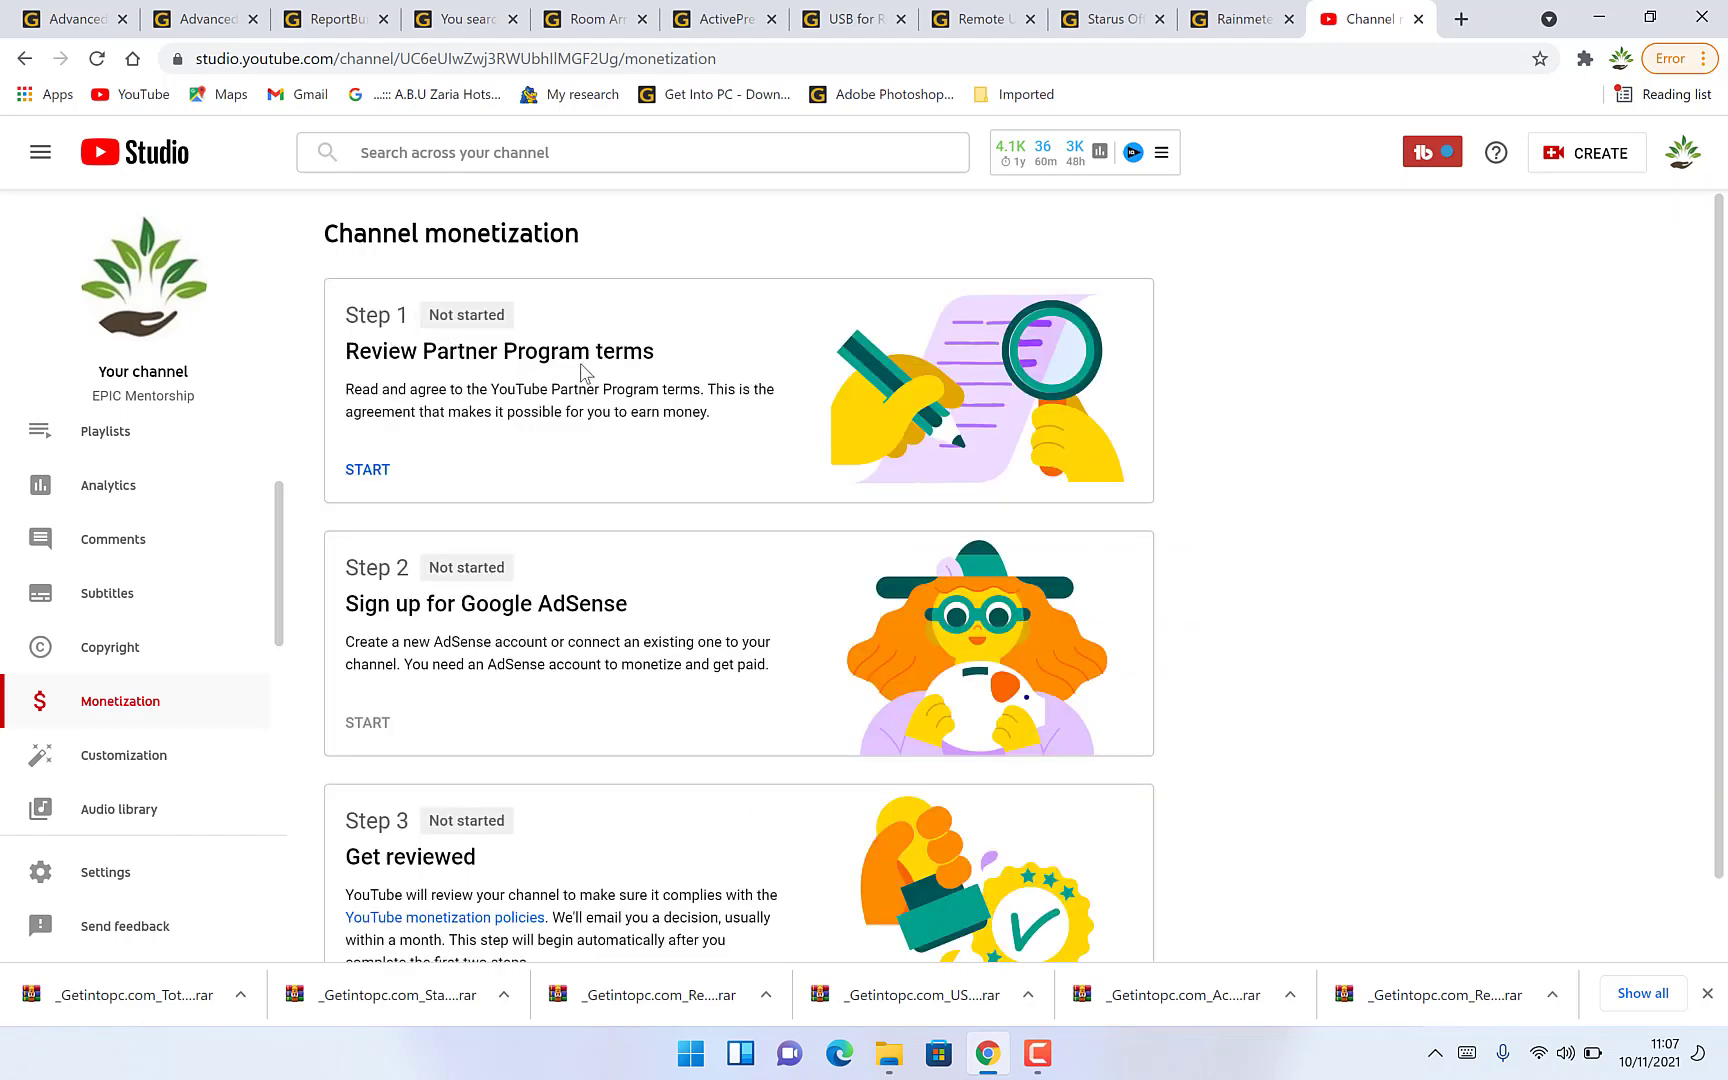
click(370, 470)
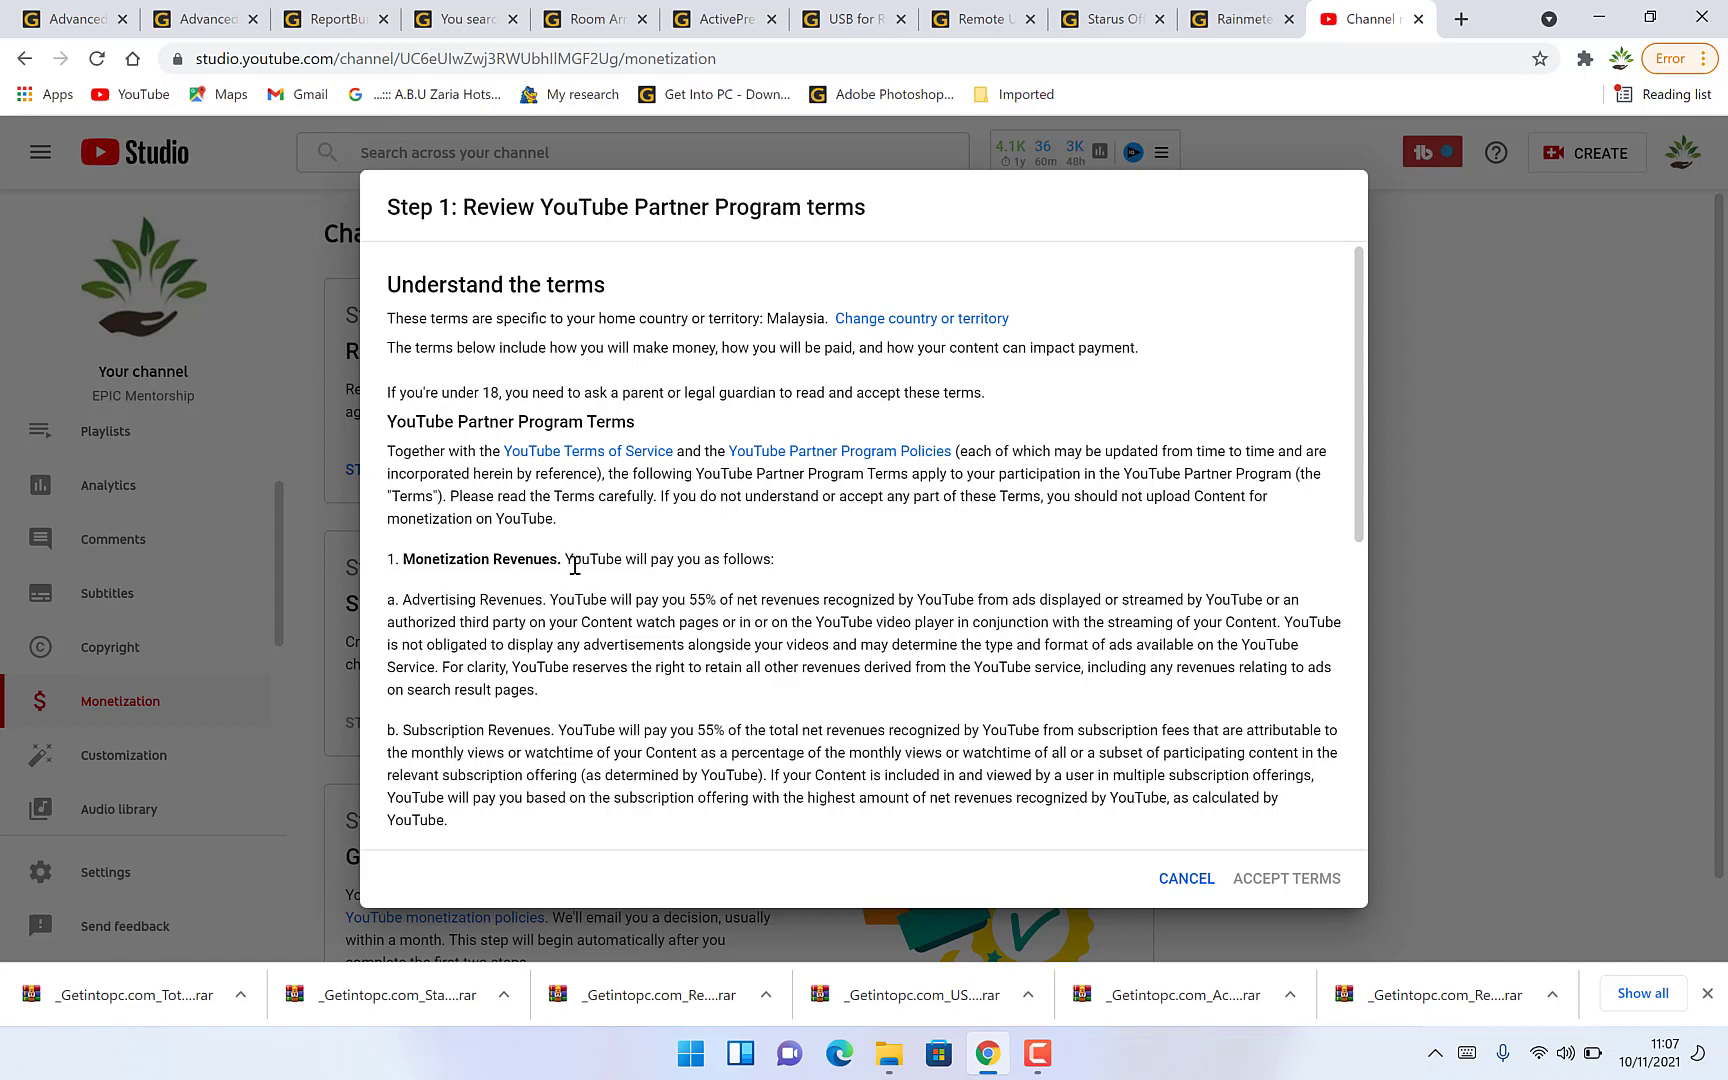
drag(572, 565, 785, 563)
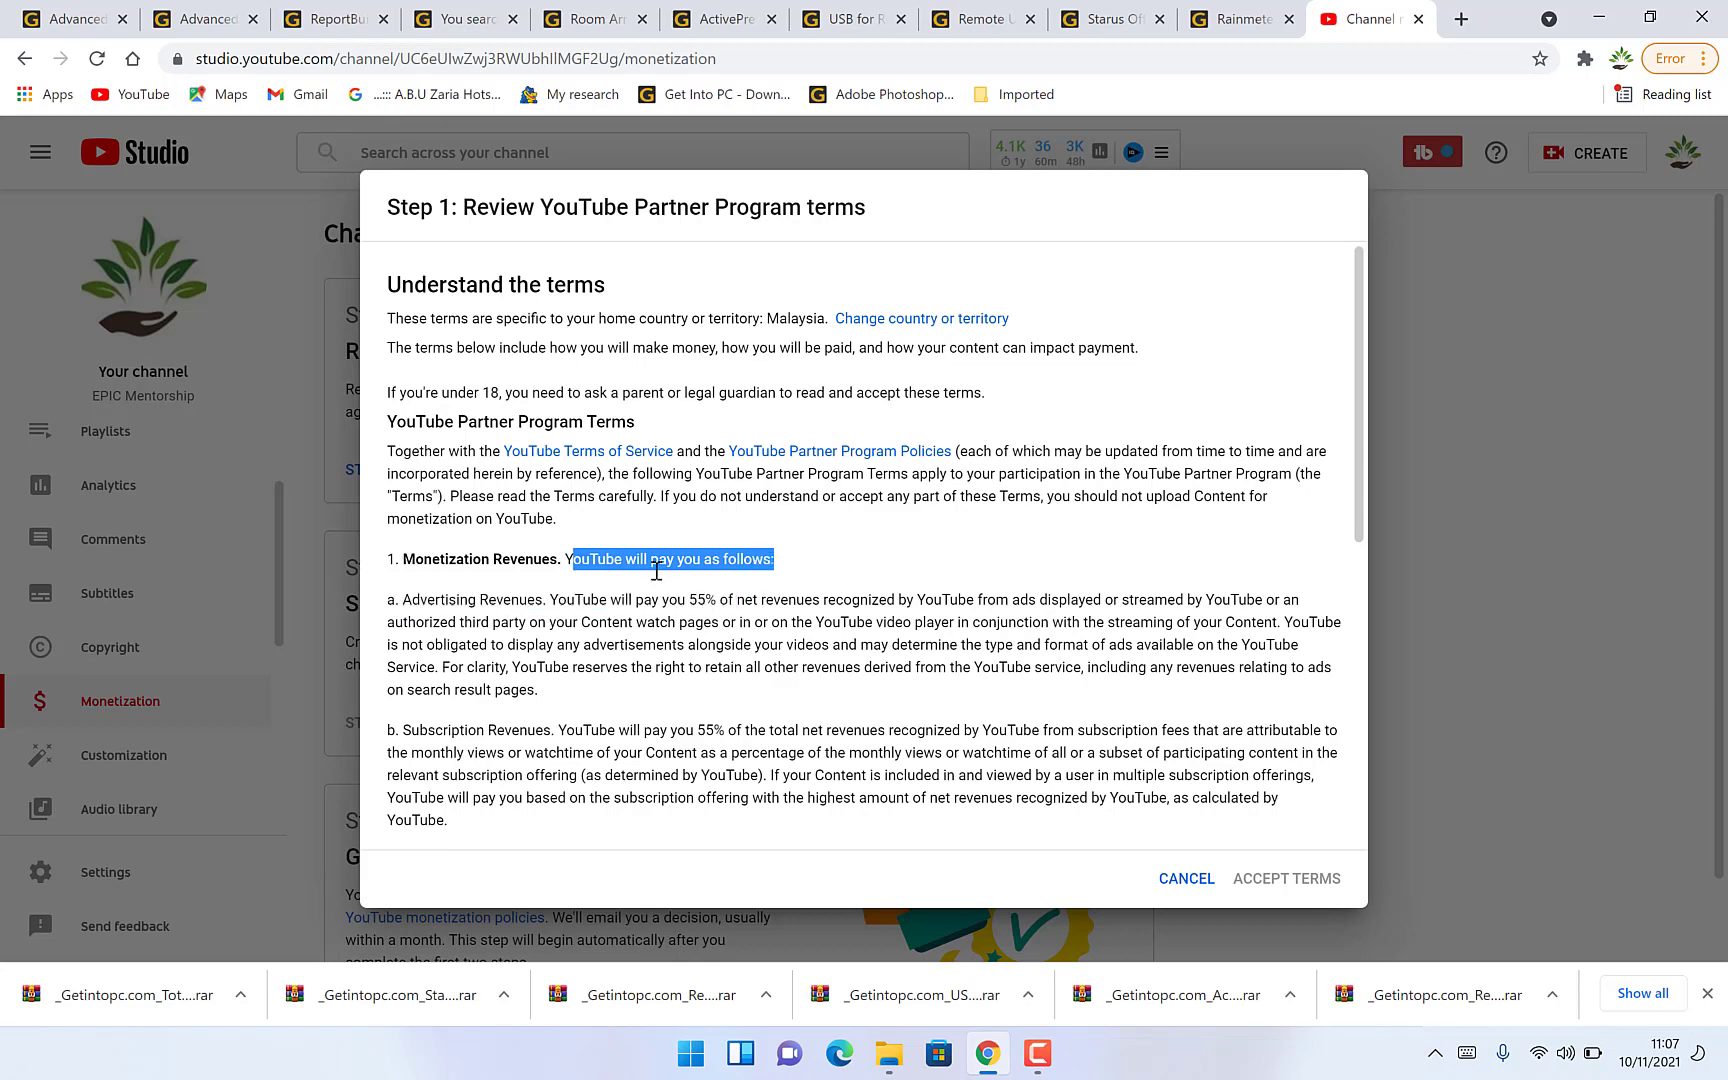
click(484, 596)
drag(484, 596, 531, 607)
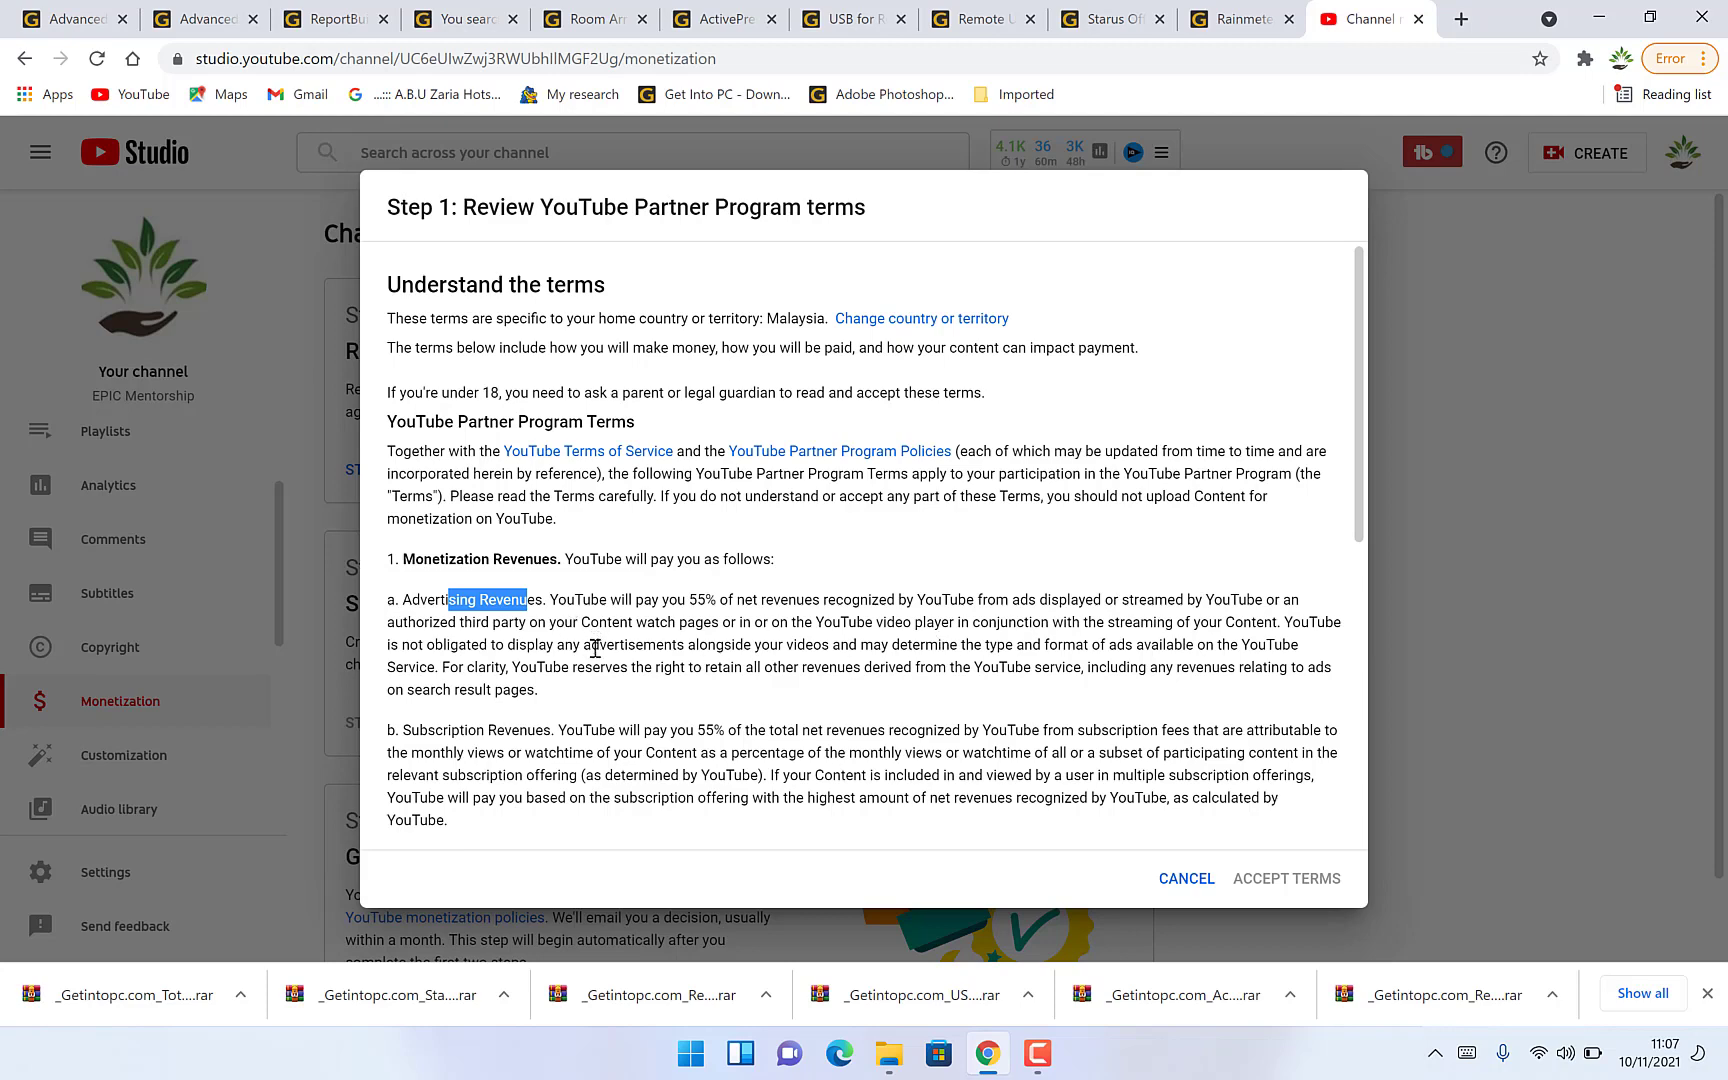
Read the remaining terms through Termination, Governing Law and Miscellaneous.
scroll(434, 507, down, 2)
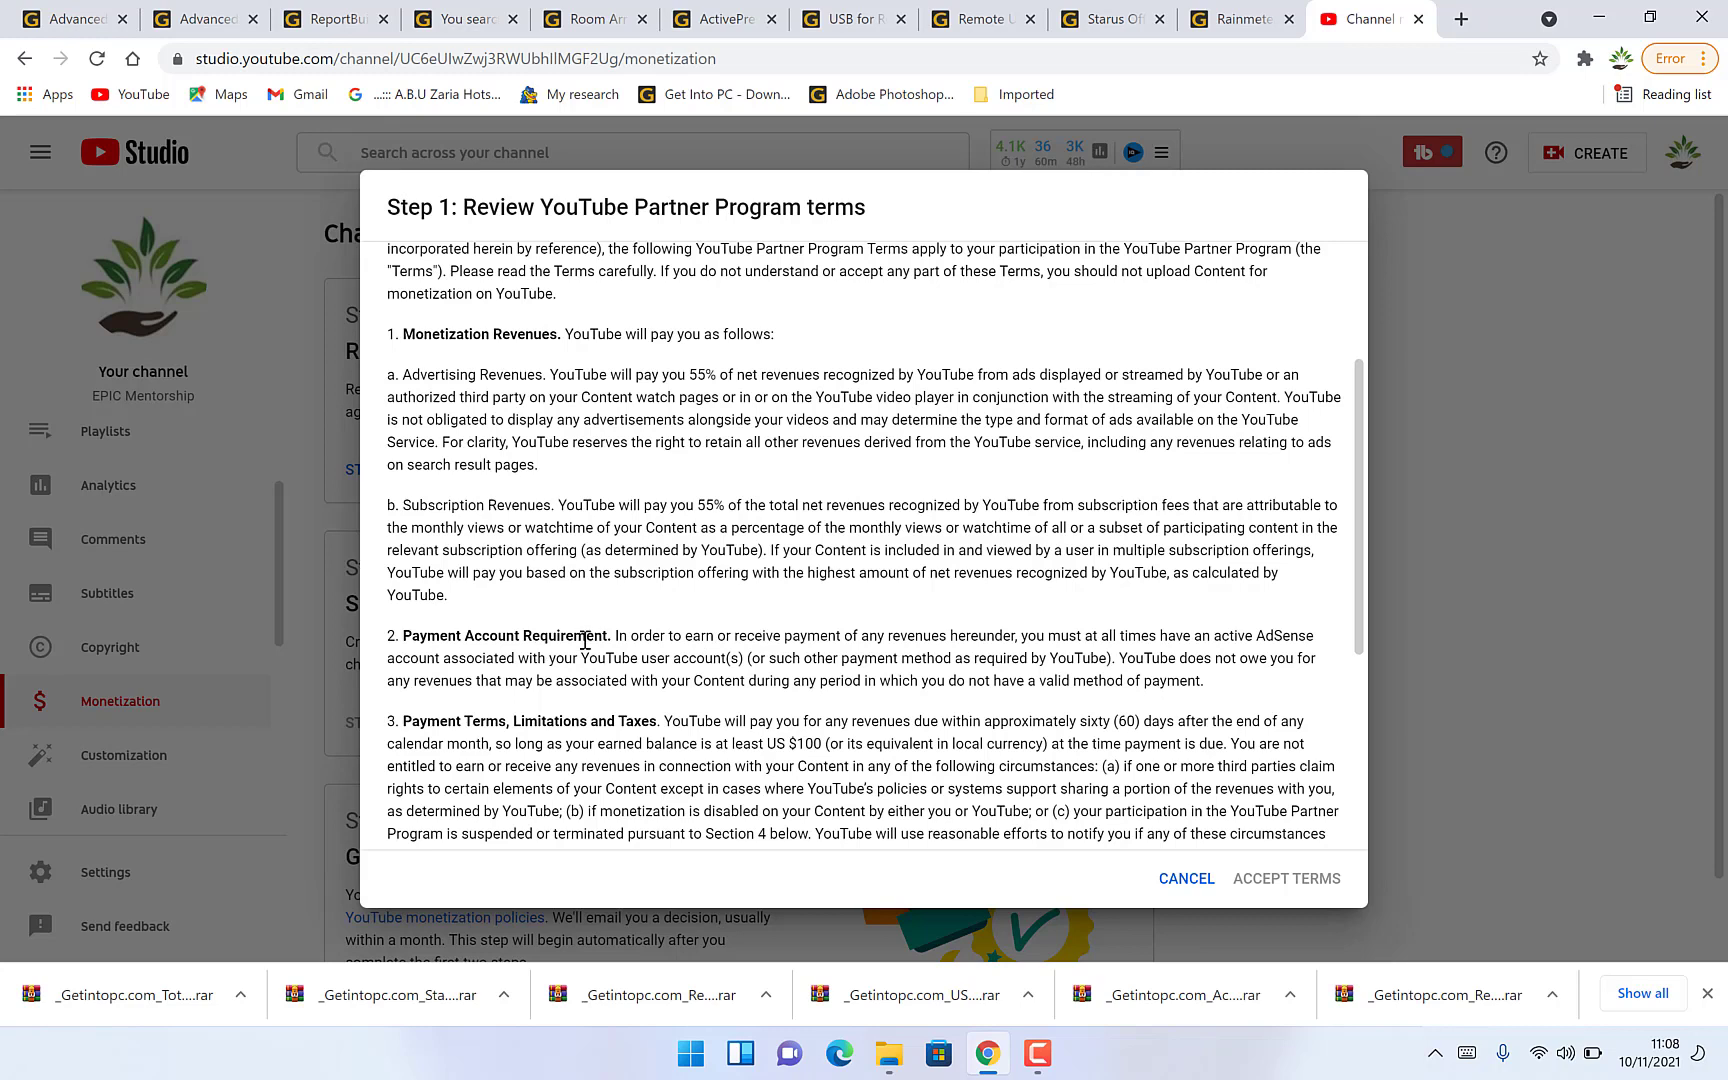
scroll(537, 497, down, 2)
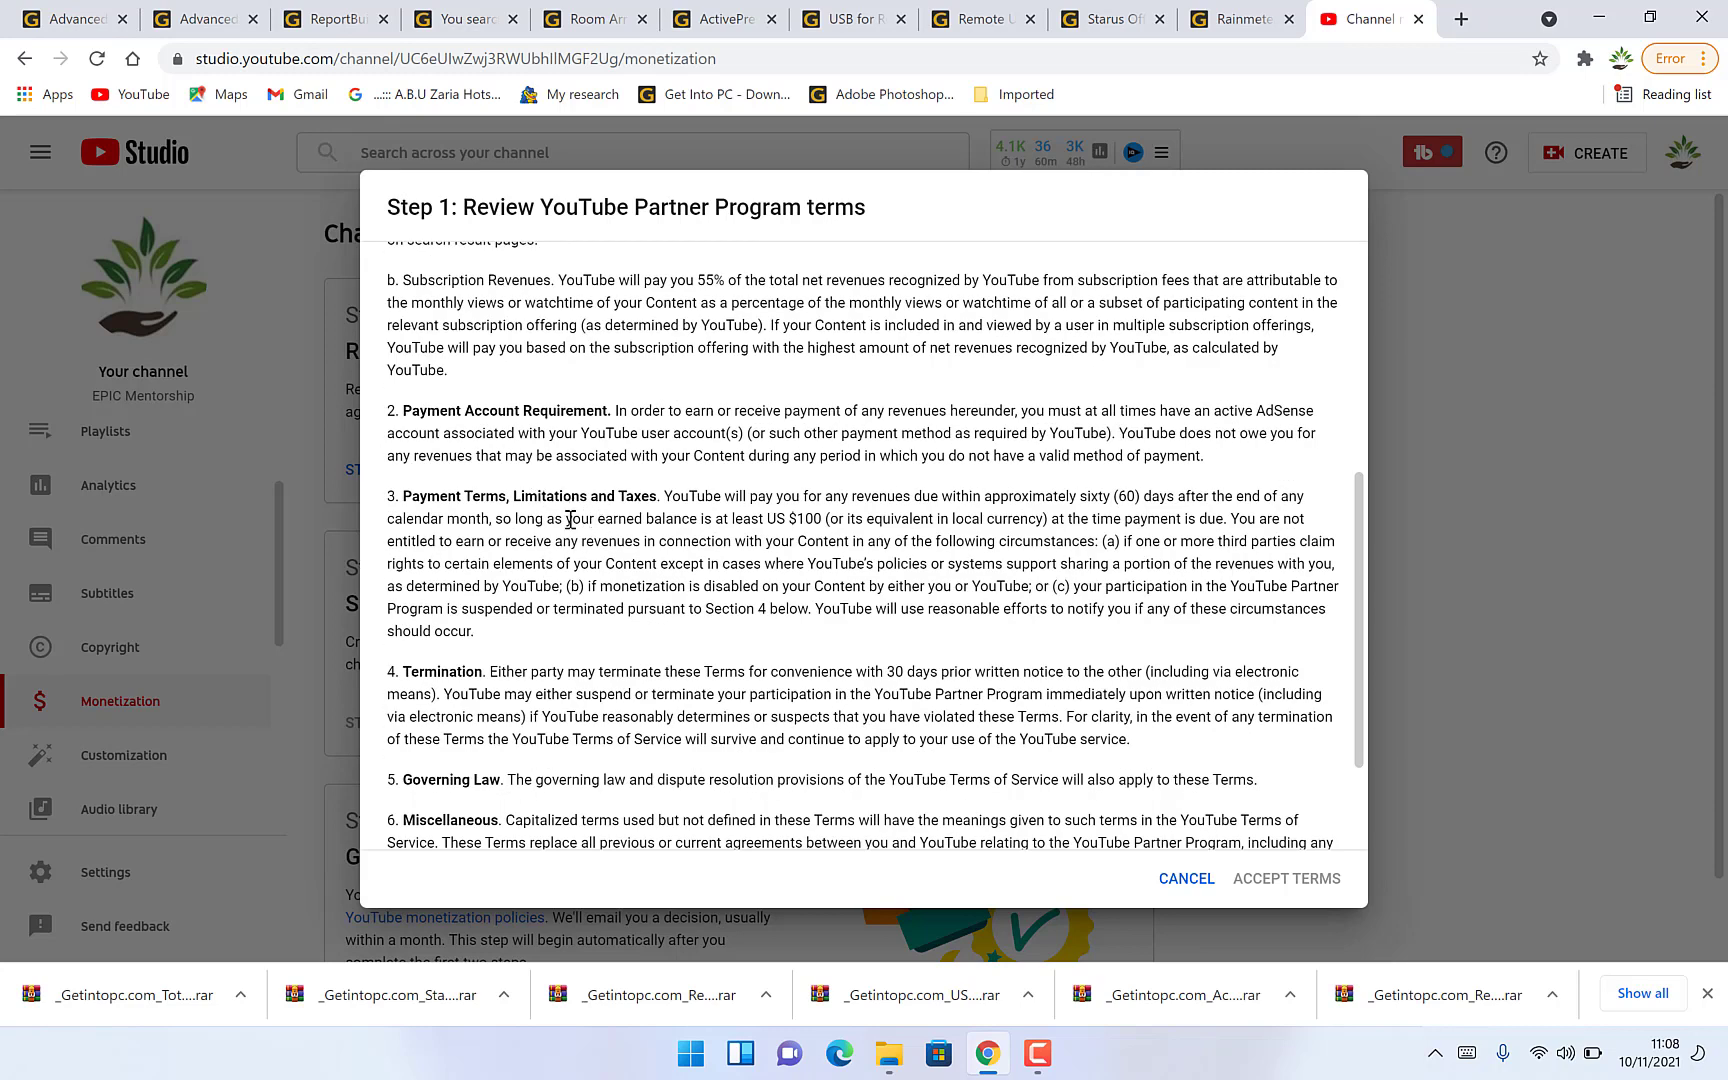
scroll(488, 625, down, 2)
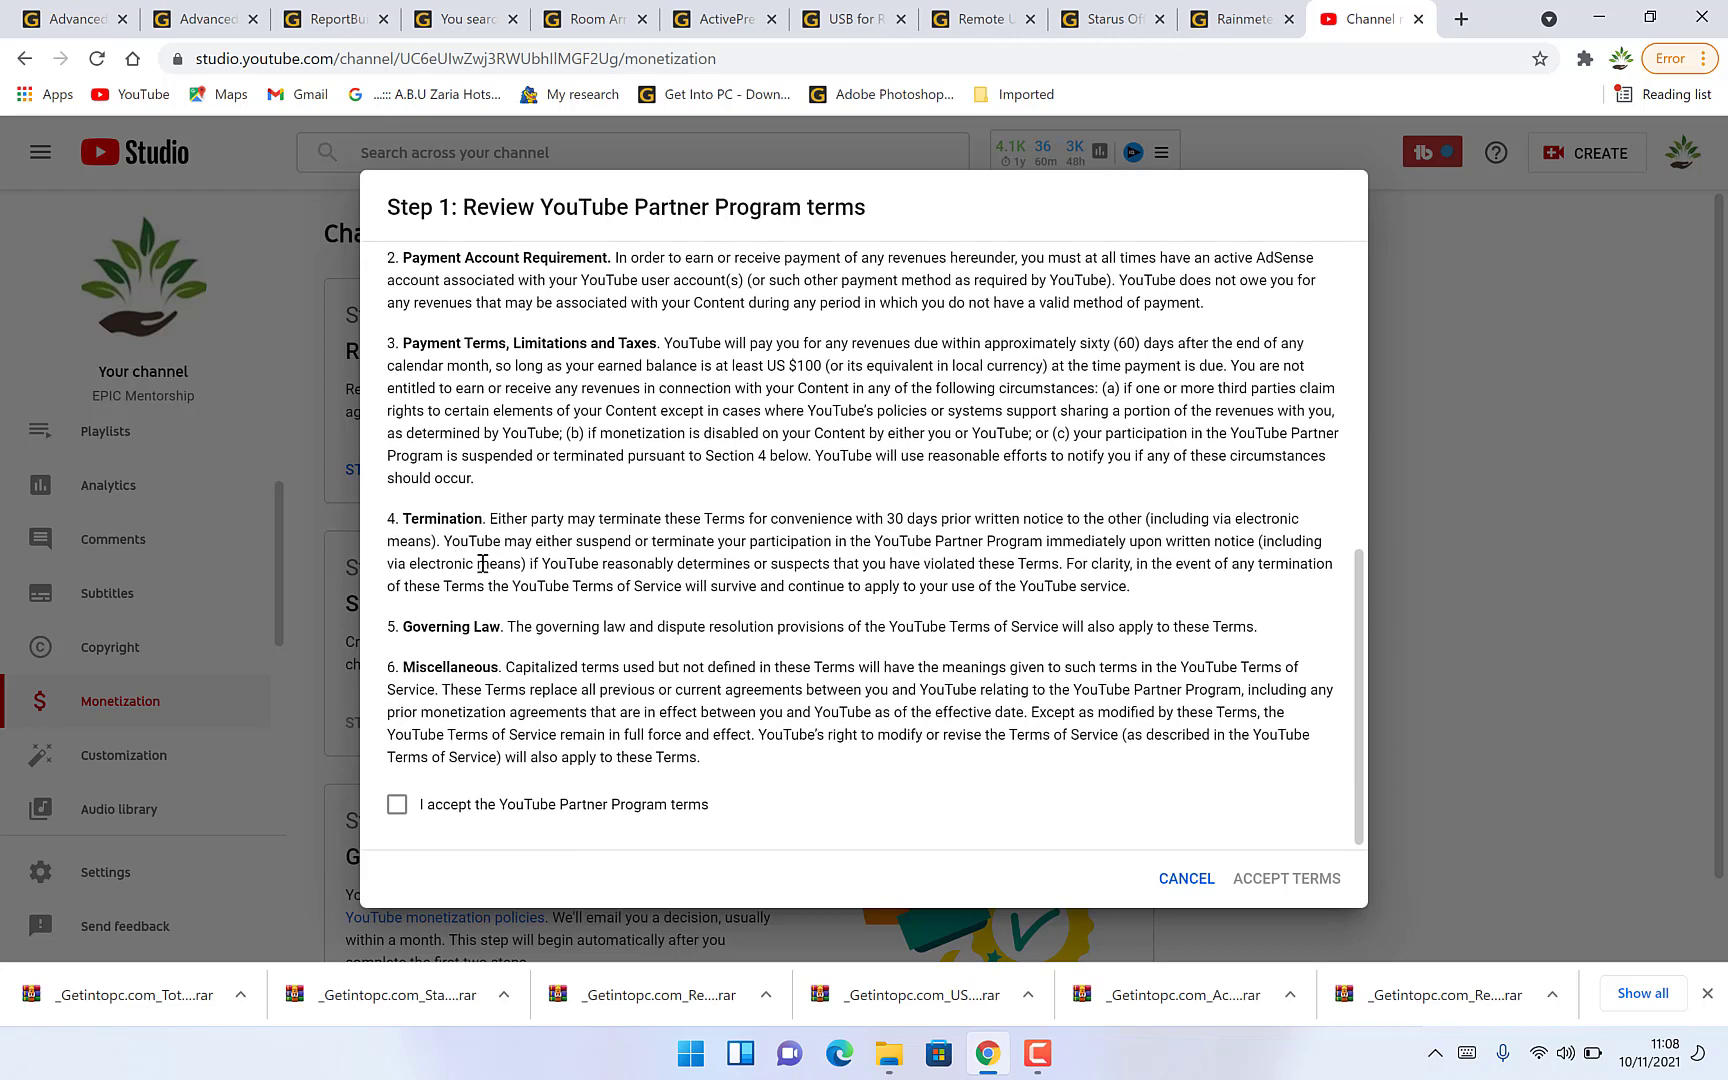
drag(437, 518, 504, 522)
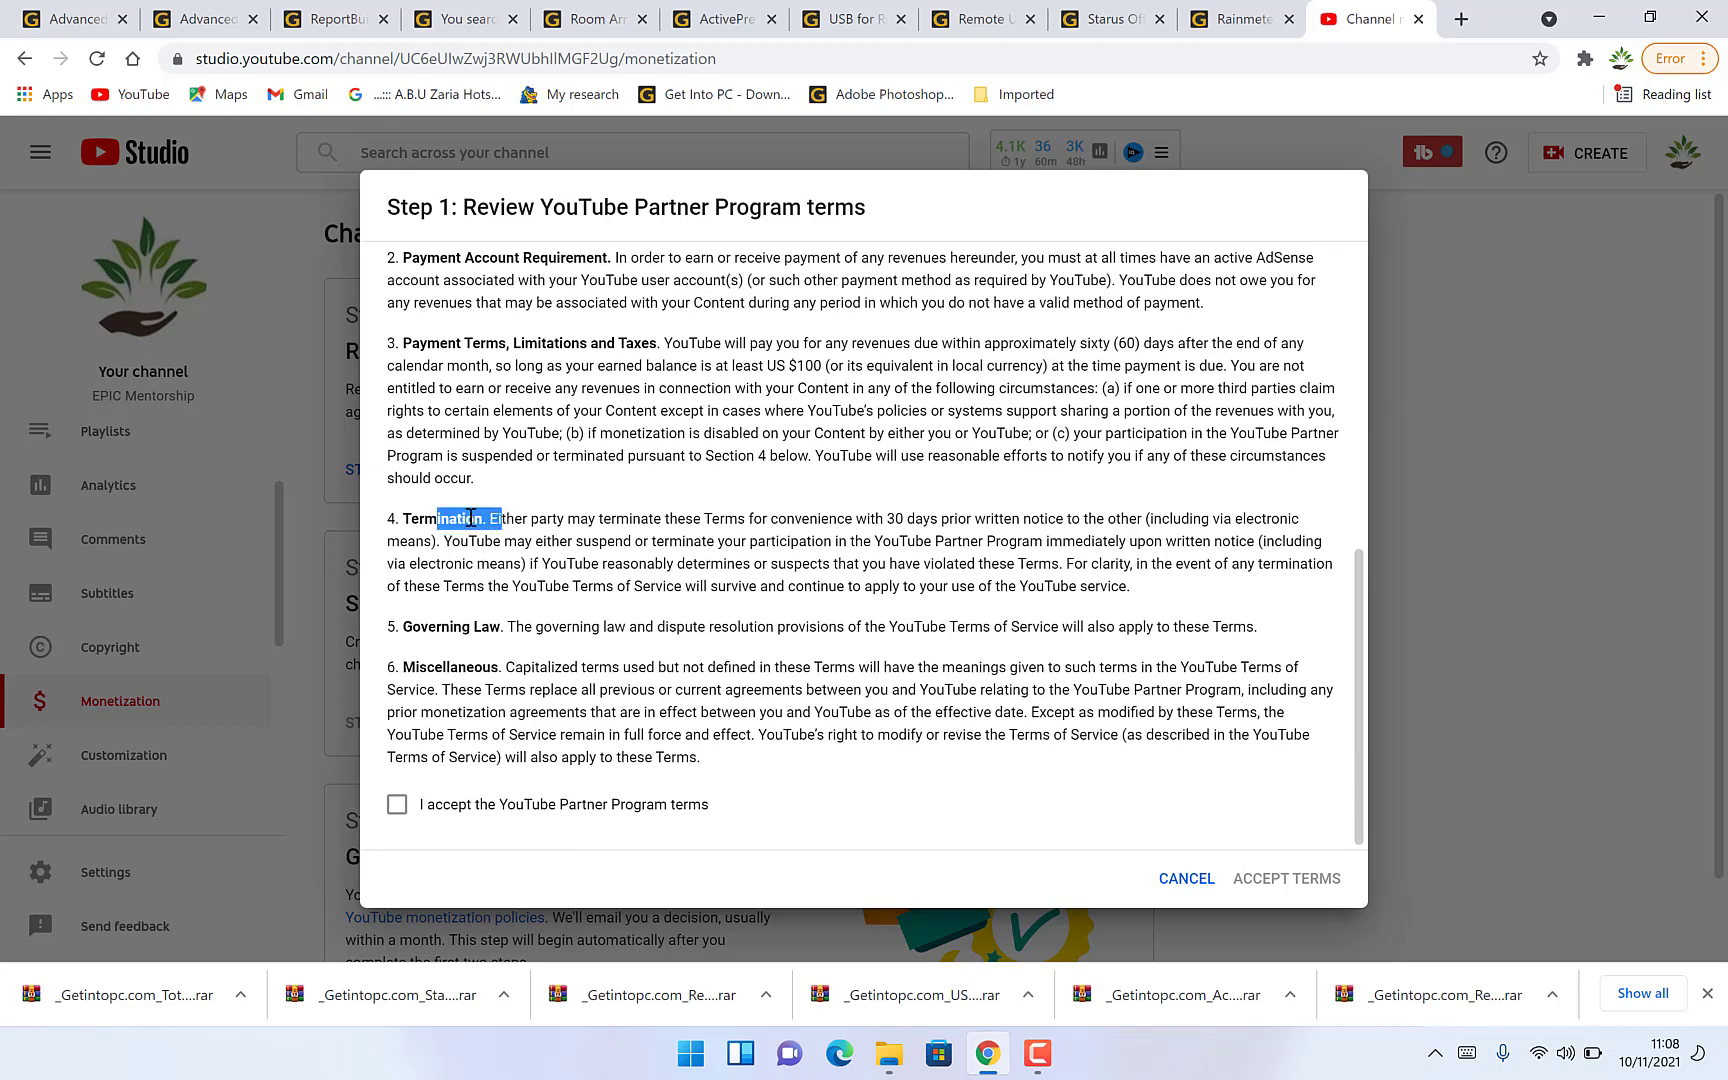
click(470, 518)
drag(414, 622, 490, 621)
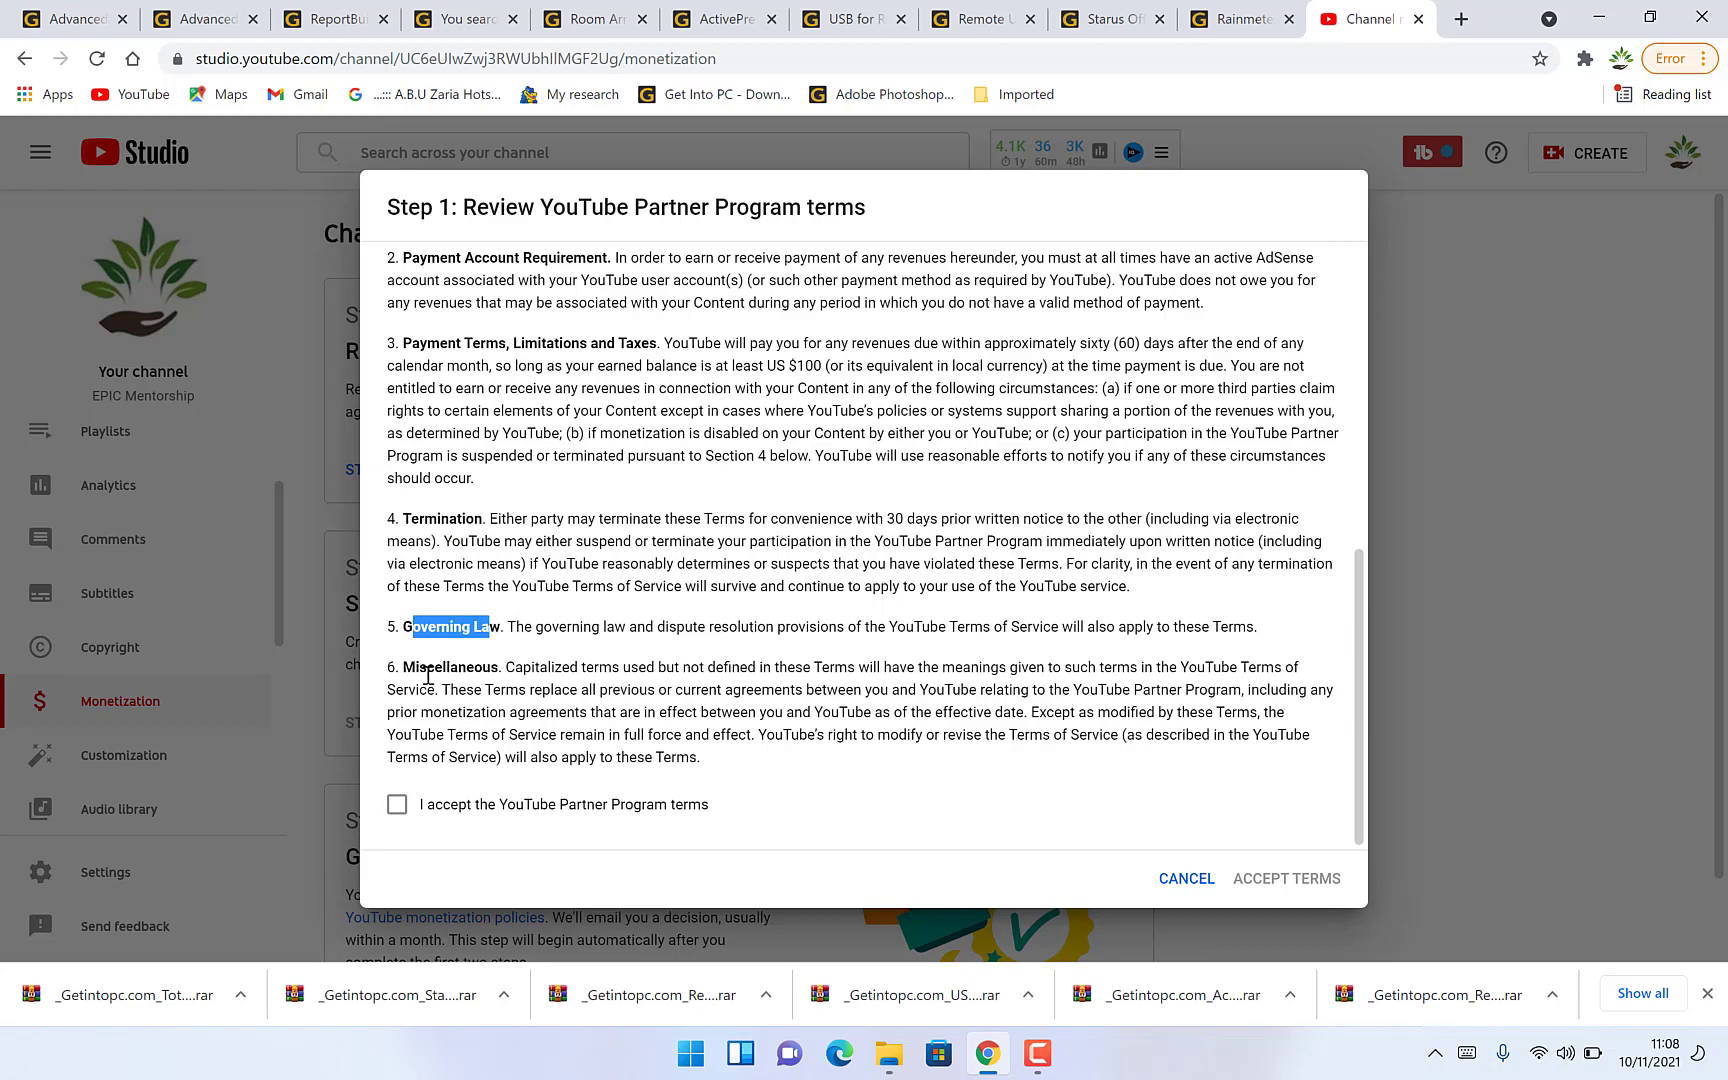
drag(405, 664, 484, 668)
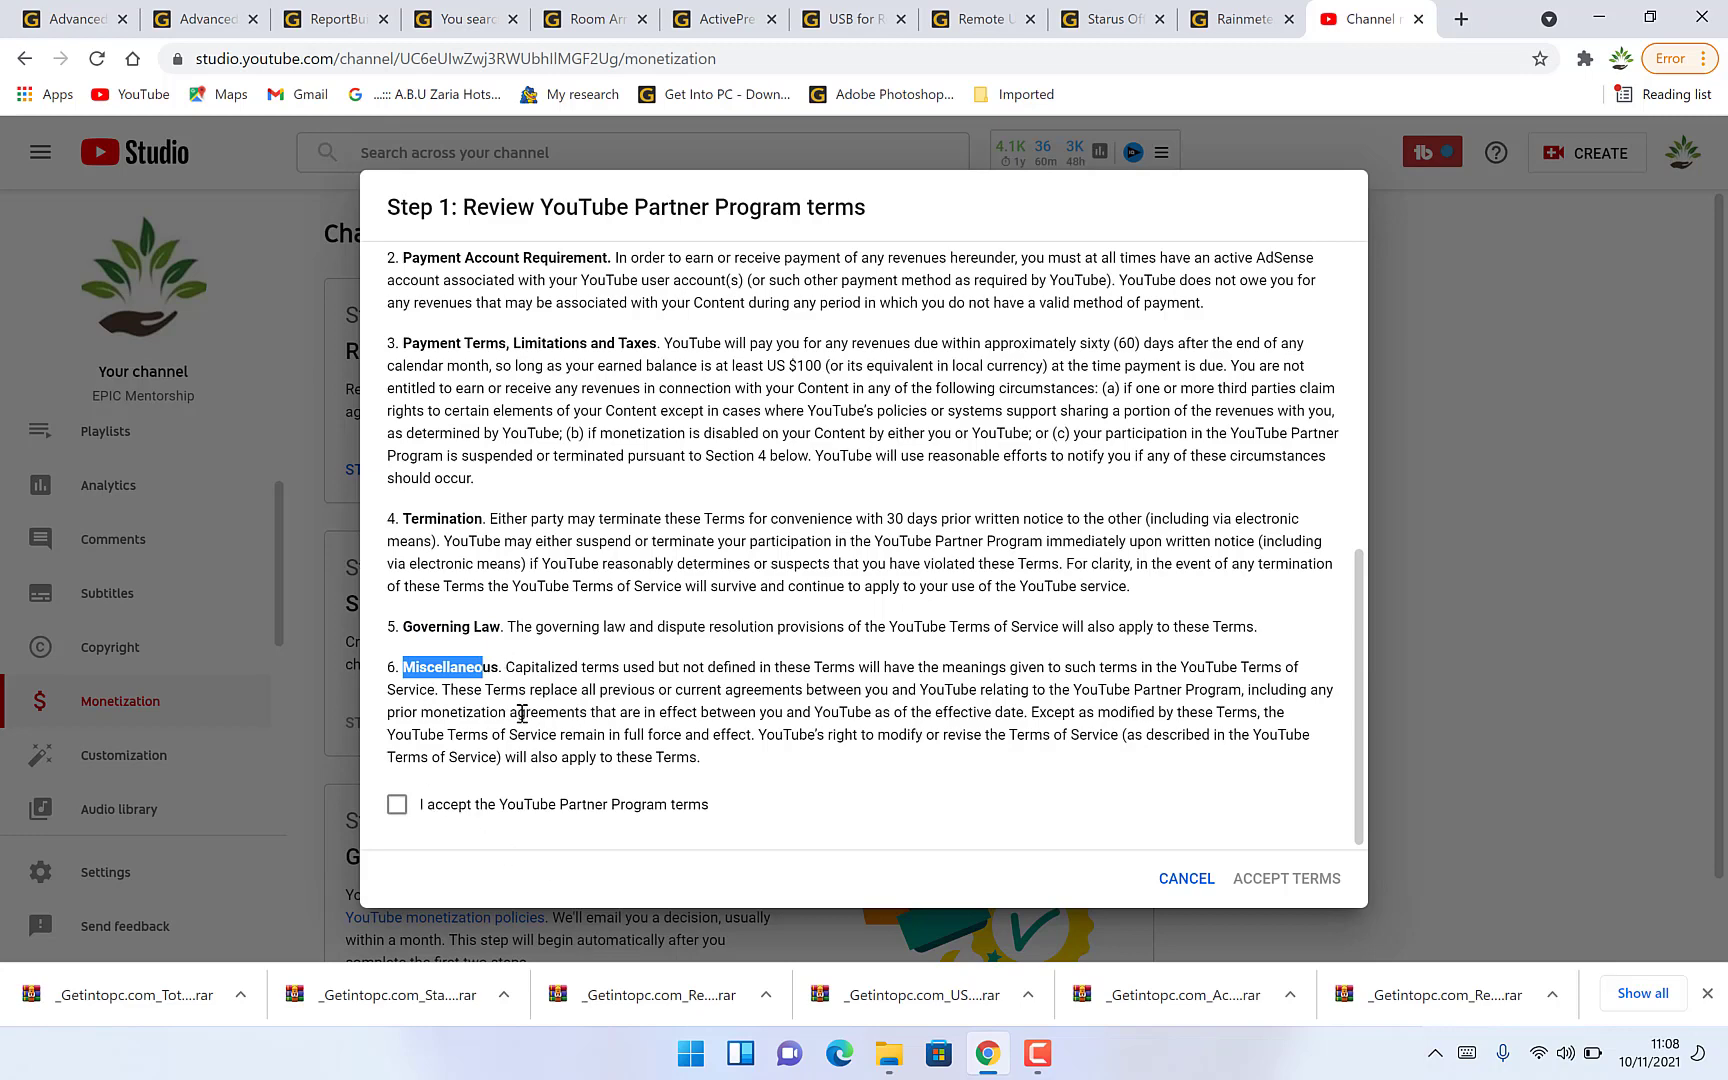
Tick the YouTube Partner Program terms checkbox and accept the terms so Step 1 shows Done.
click(597, 645)
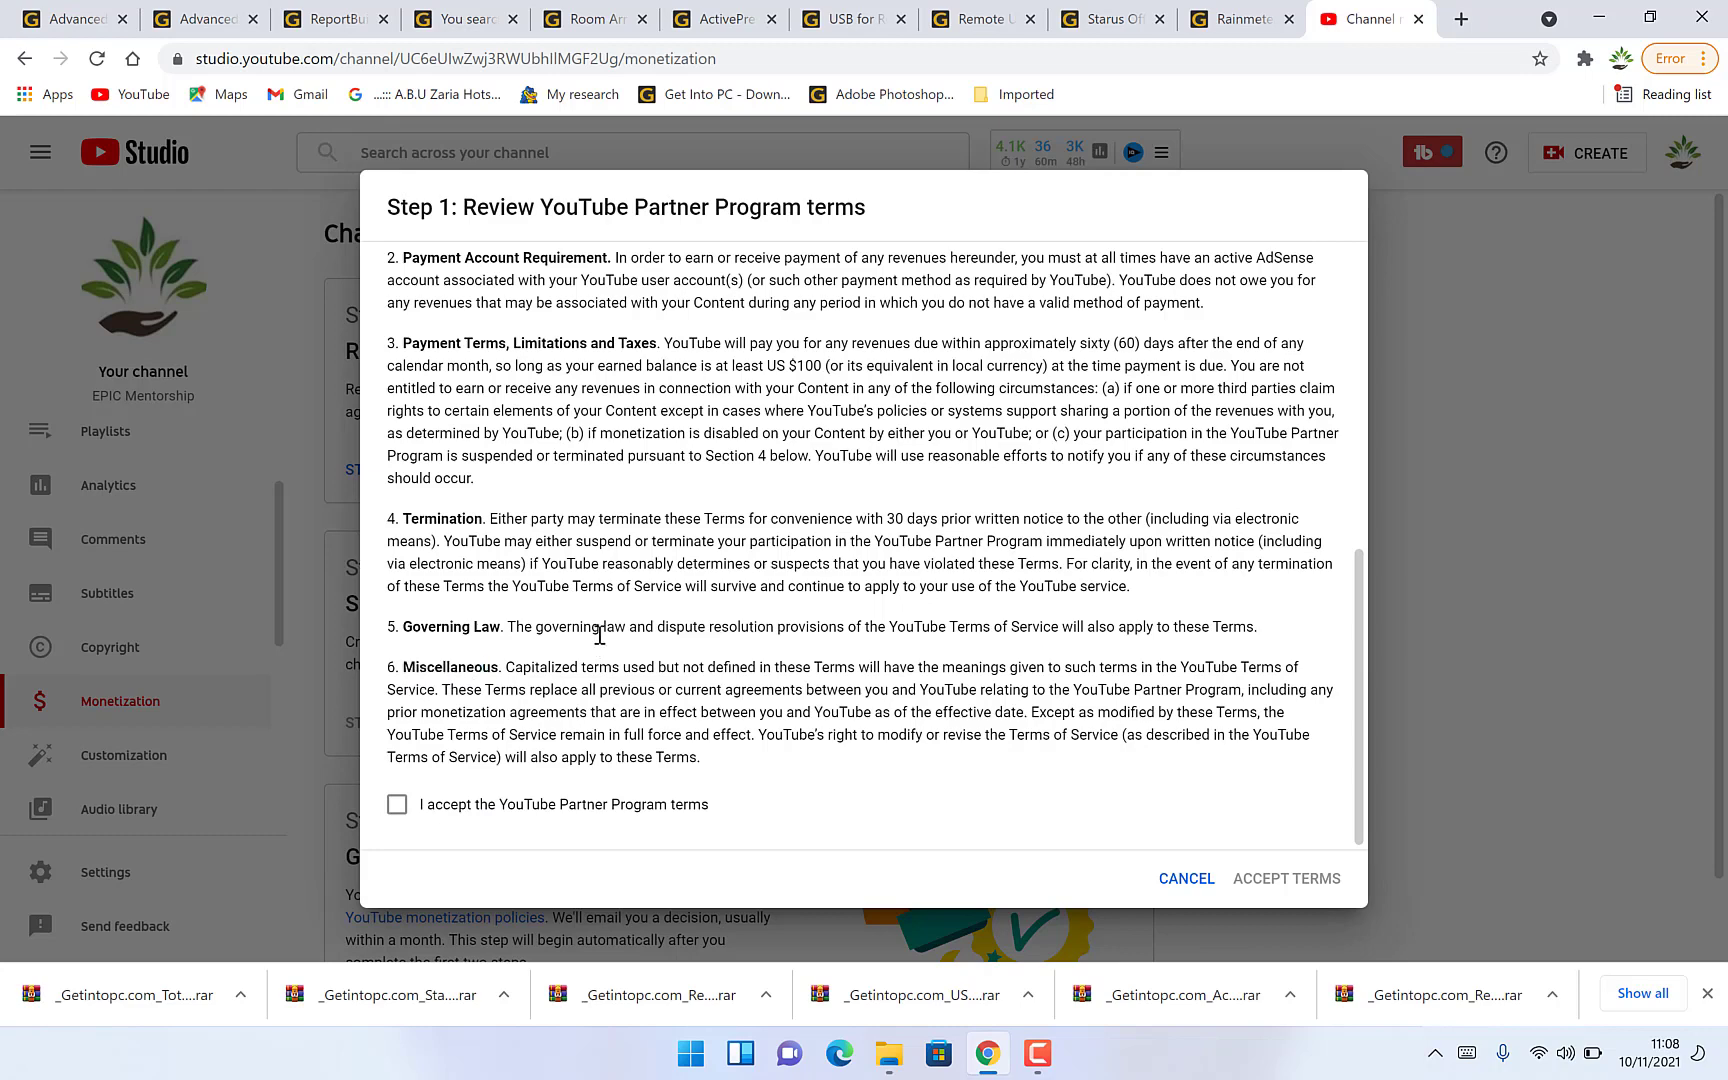
click(396, 806)
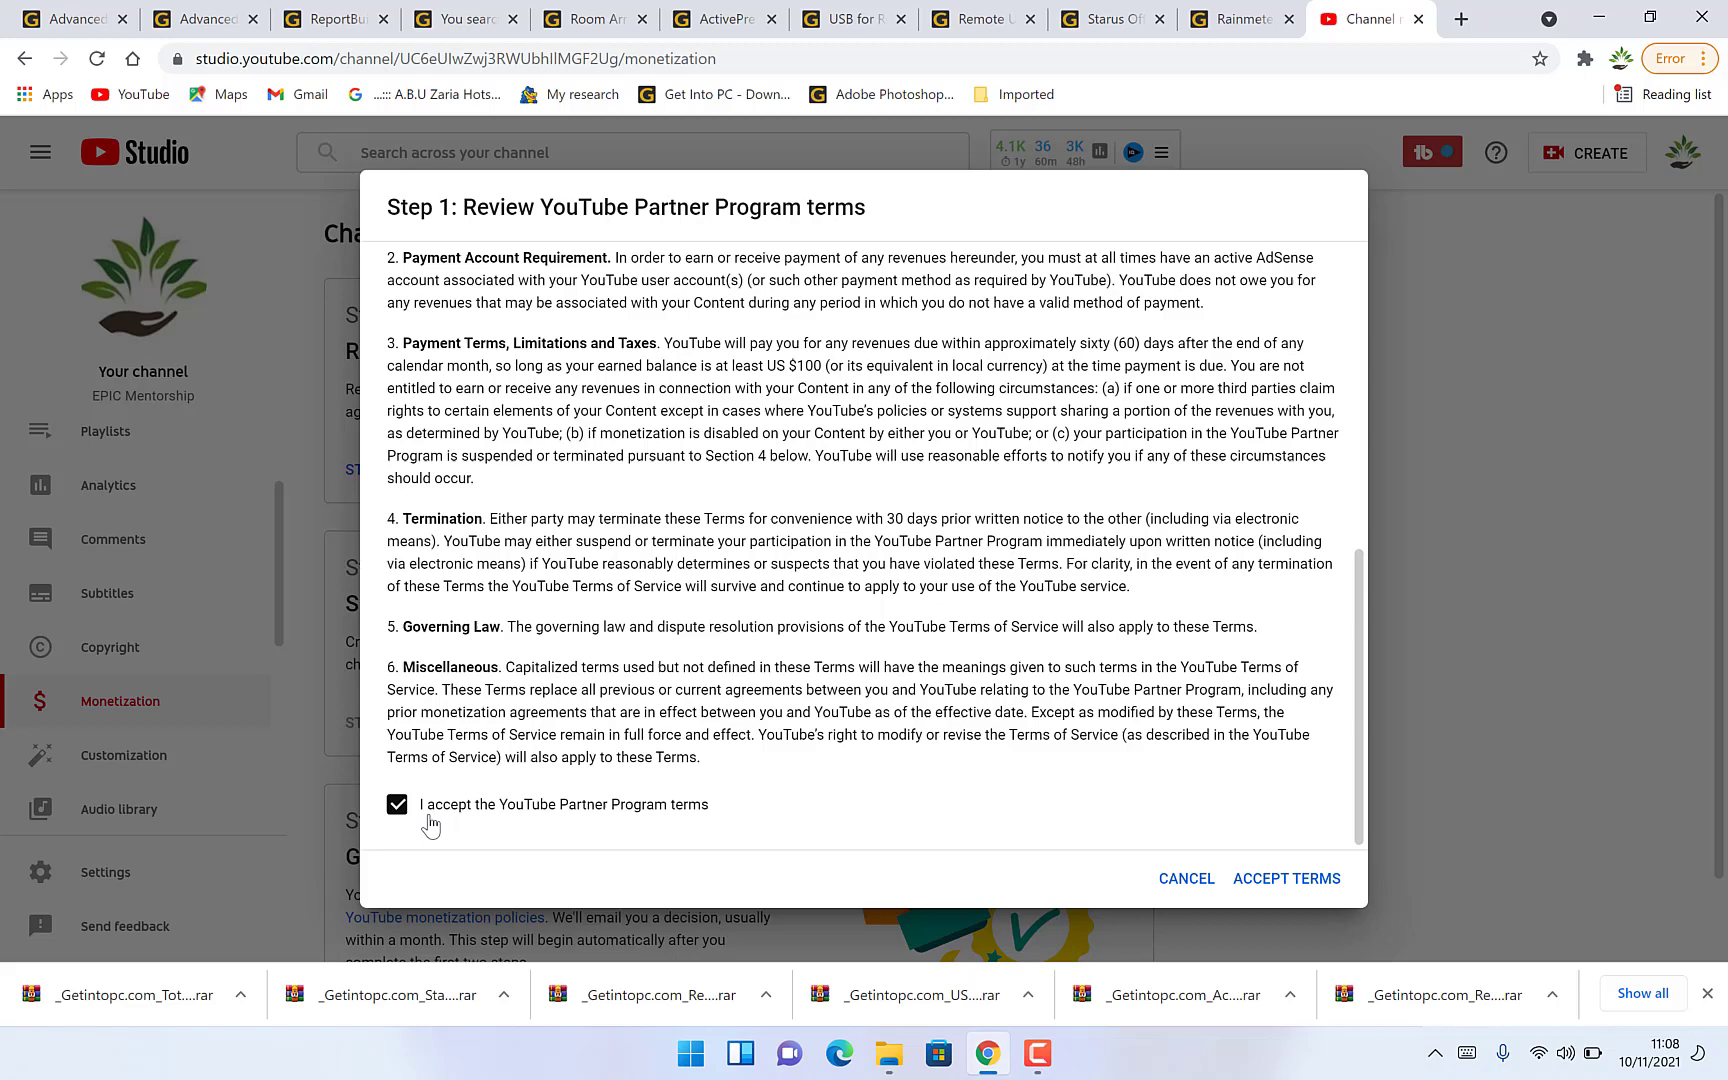
click(1258, 880)
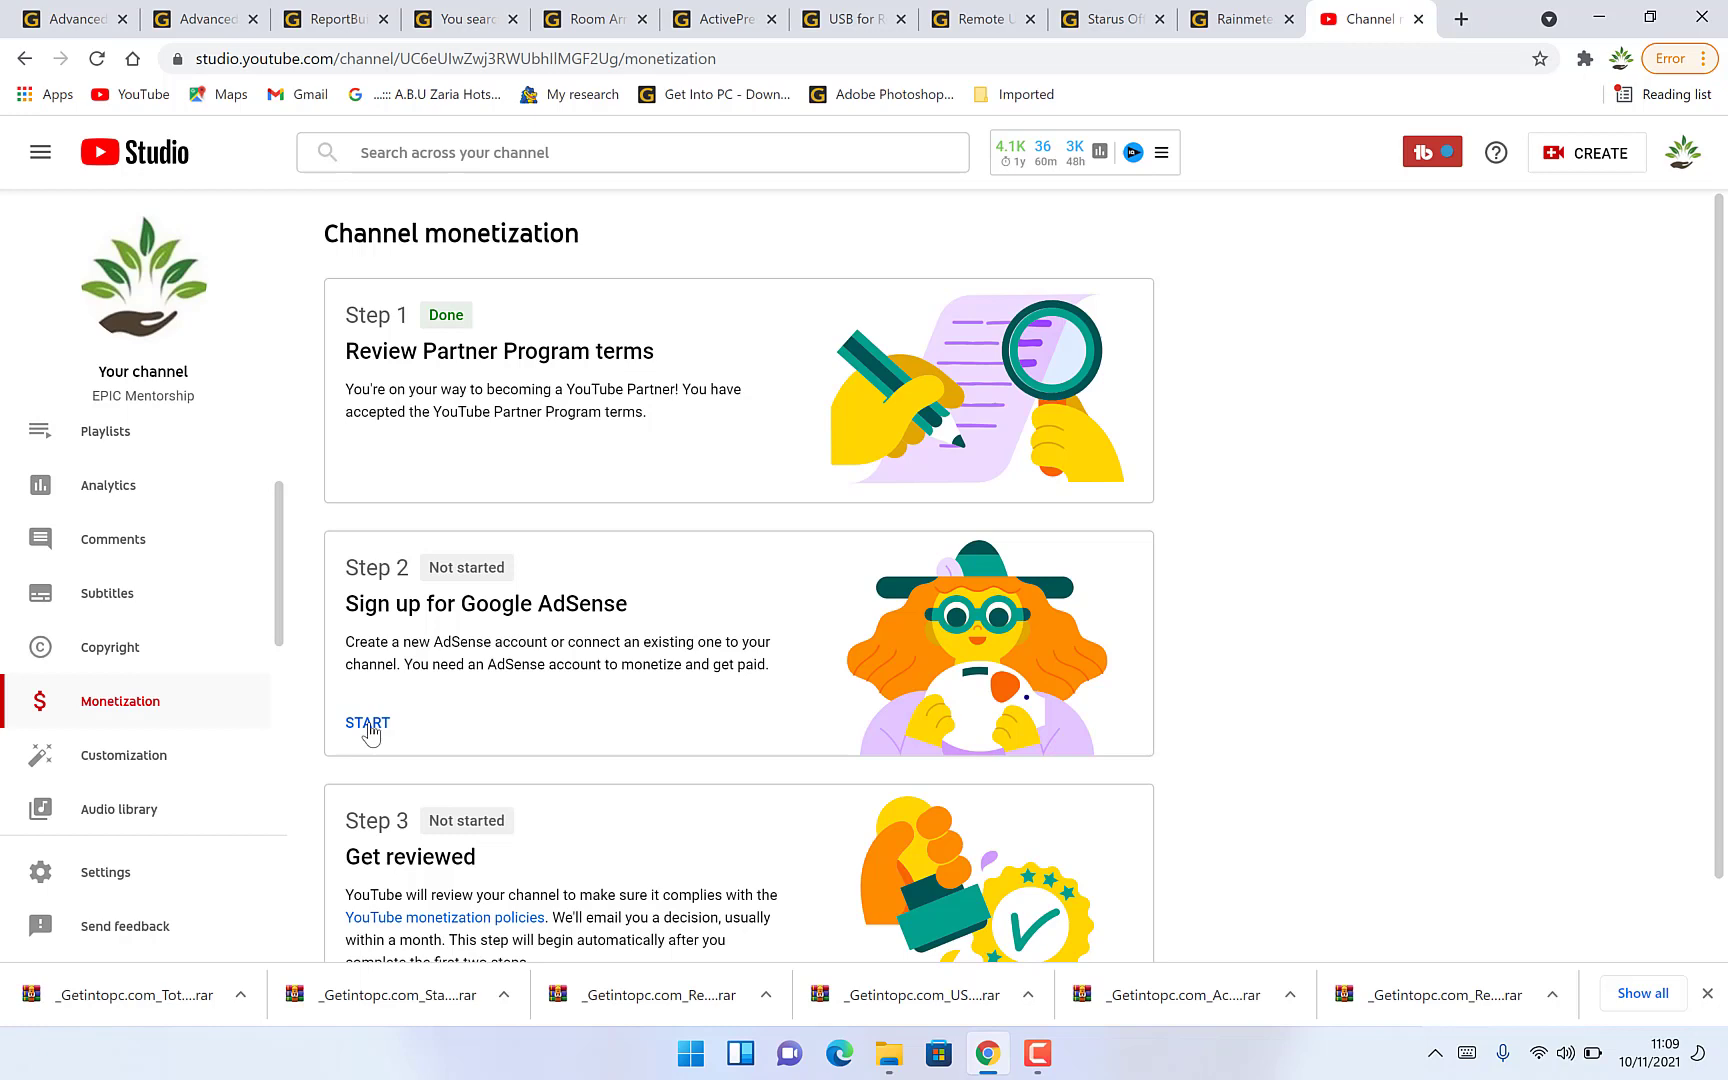
Start the AdSense step, answer 'Yes, I have an existing account', and continue to AdSense.
click(367, 723)
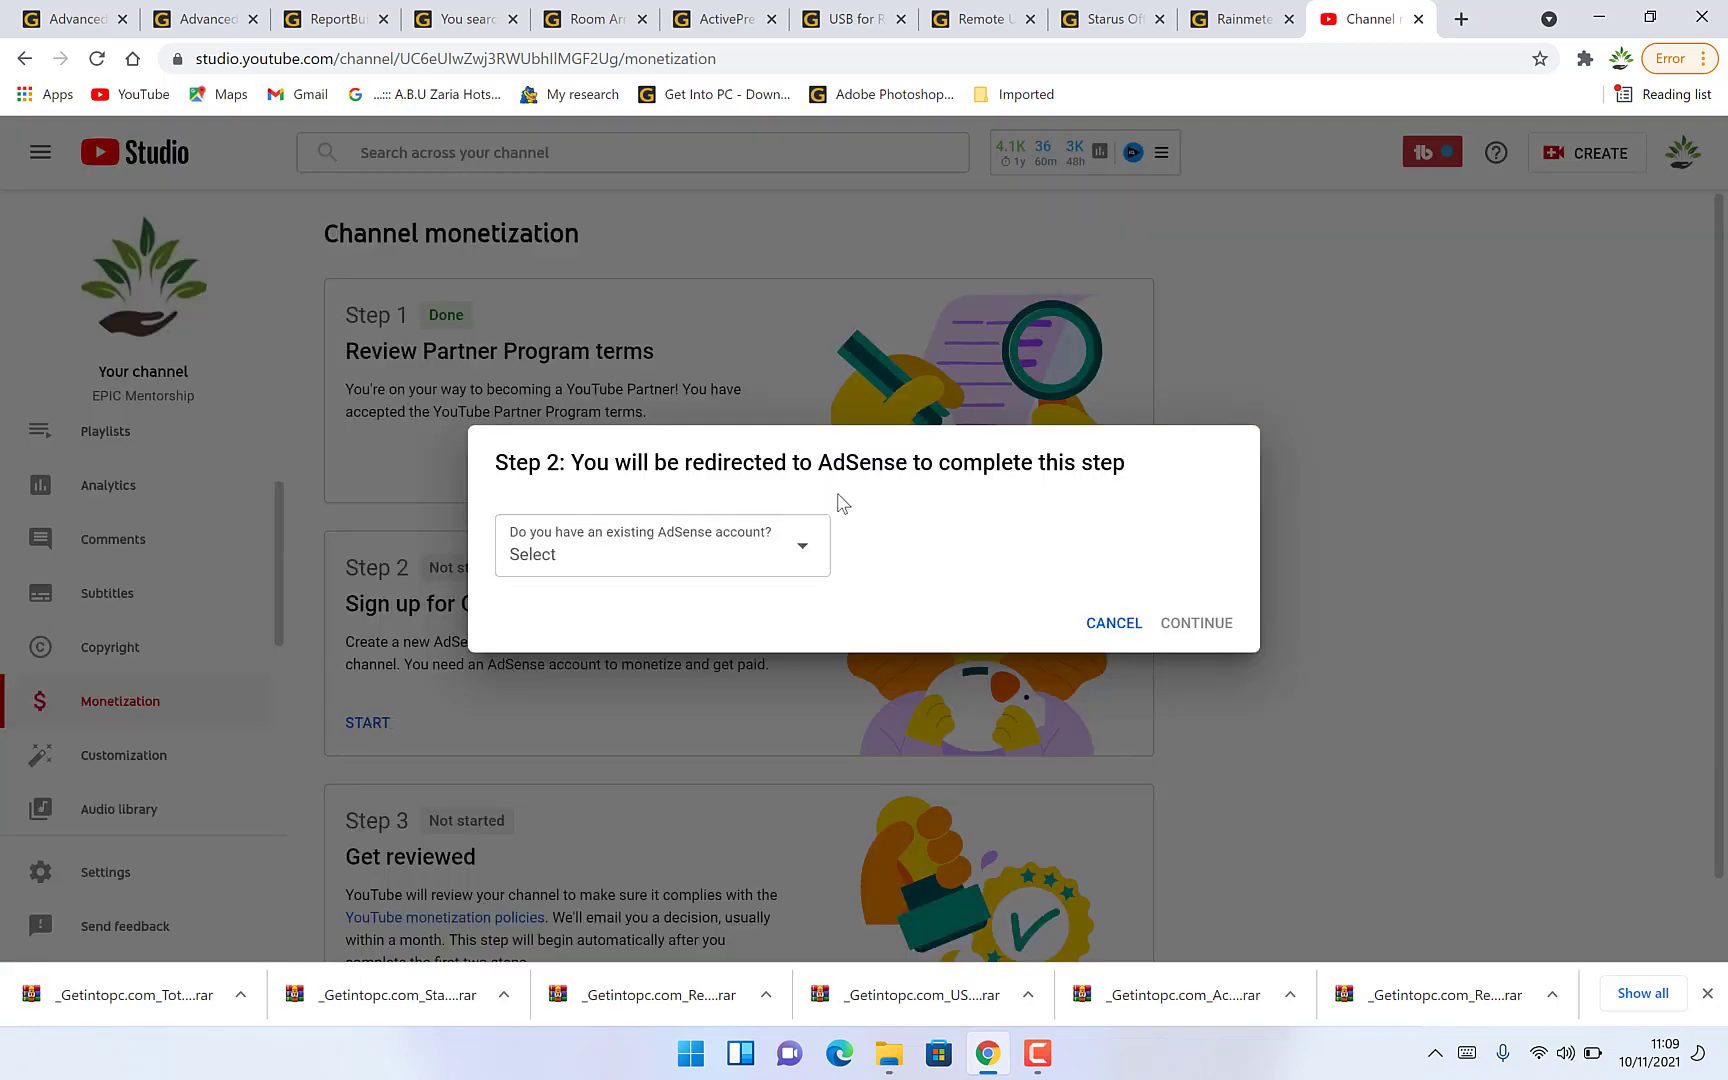
click(806, 547)
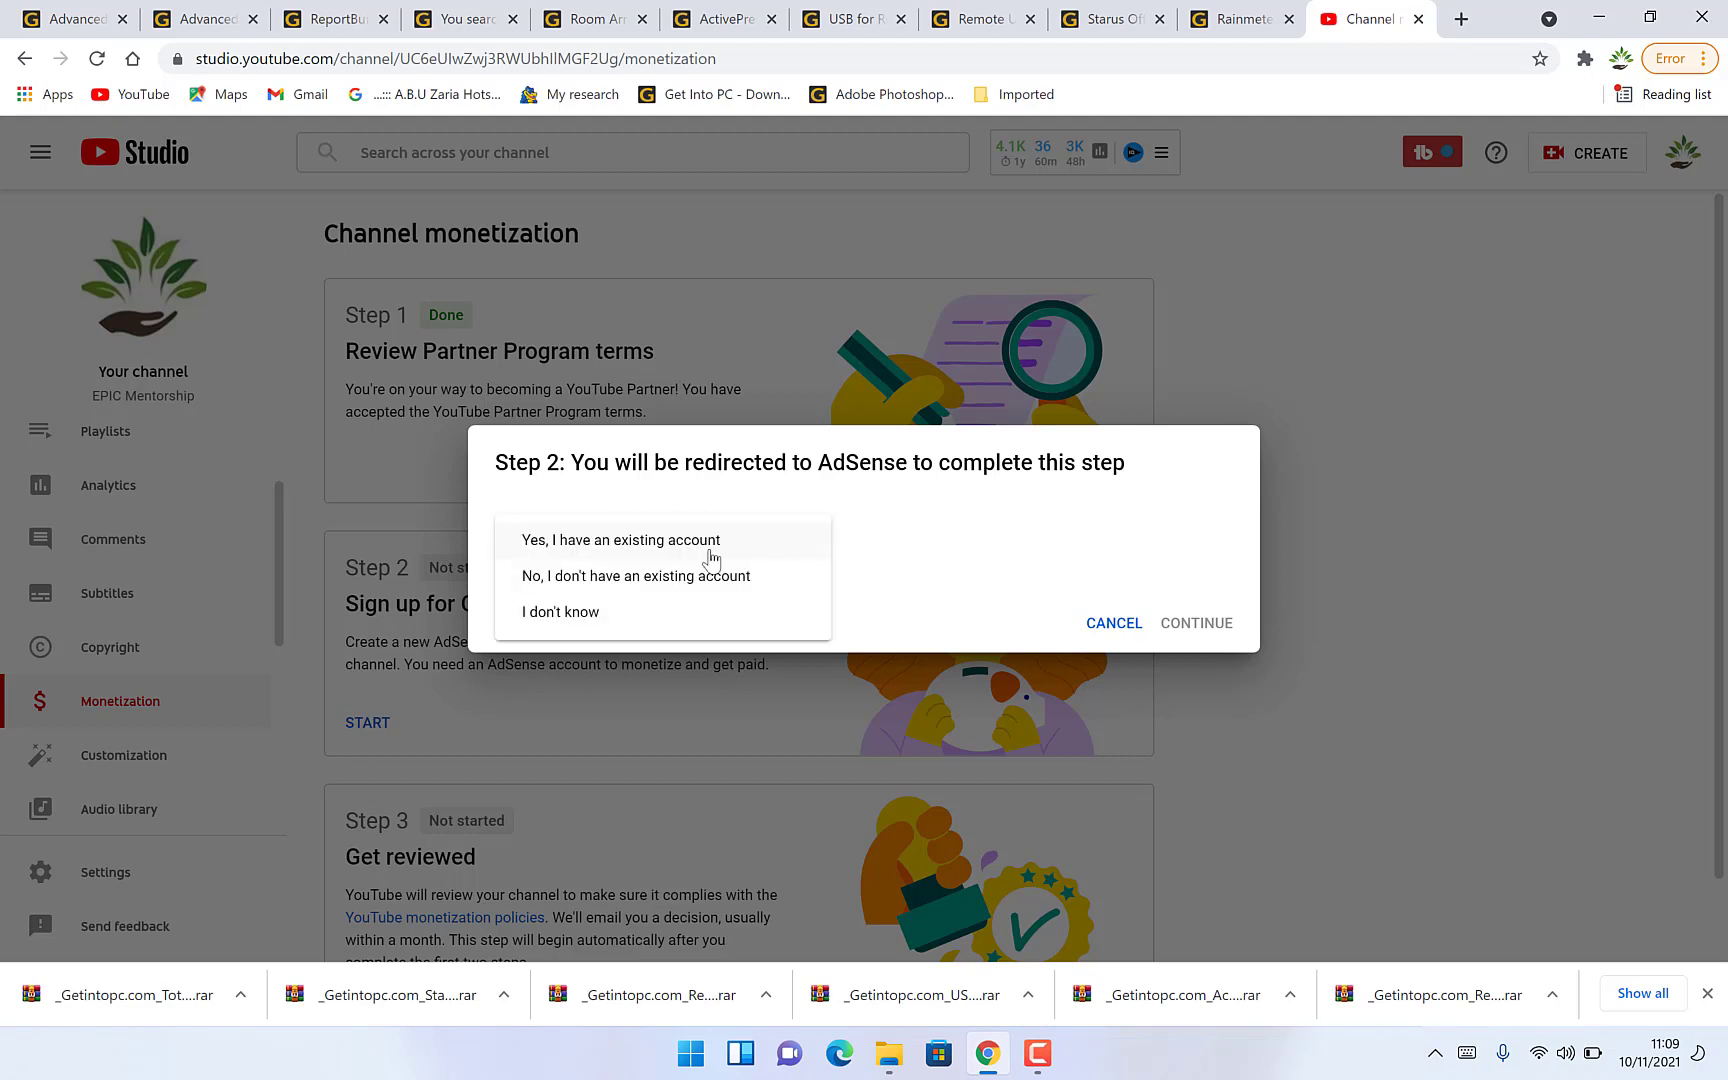
click(695, 542)
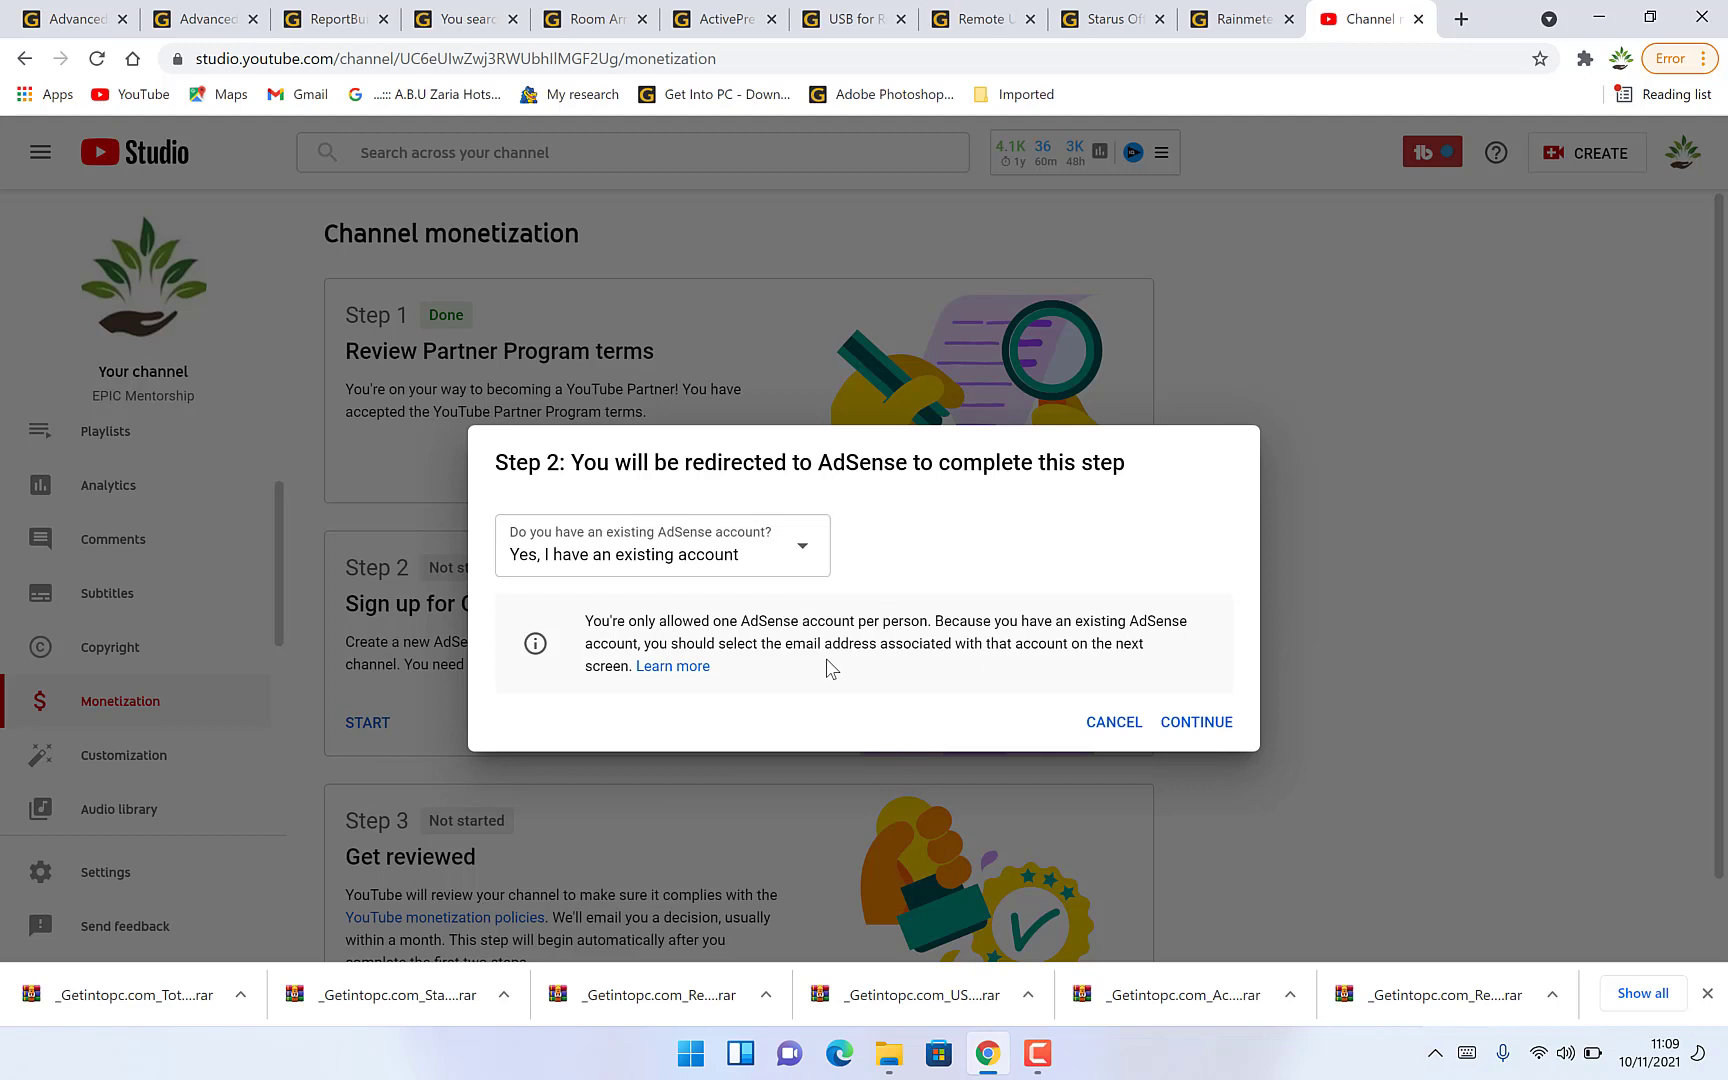
click(808, 556)
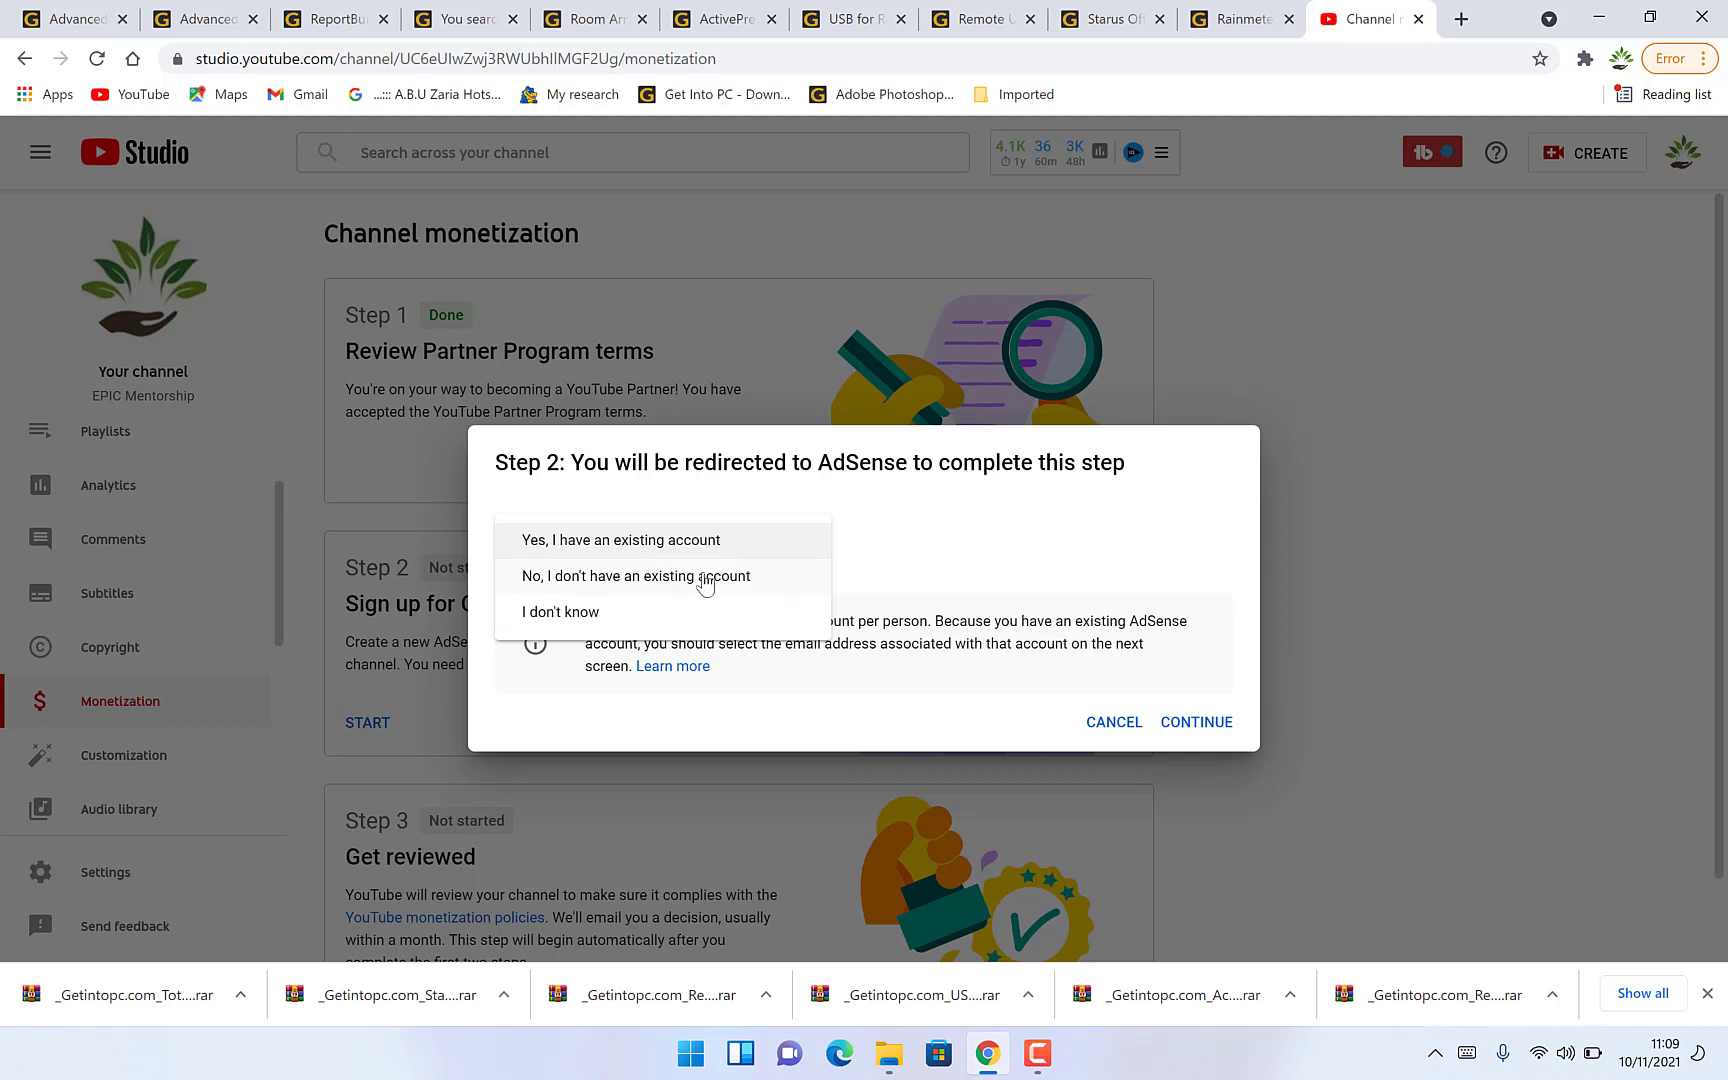
click(920, 543)
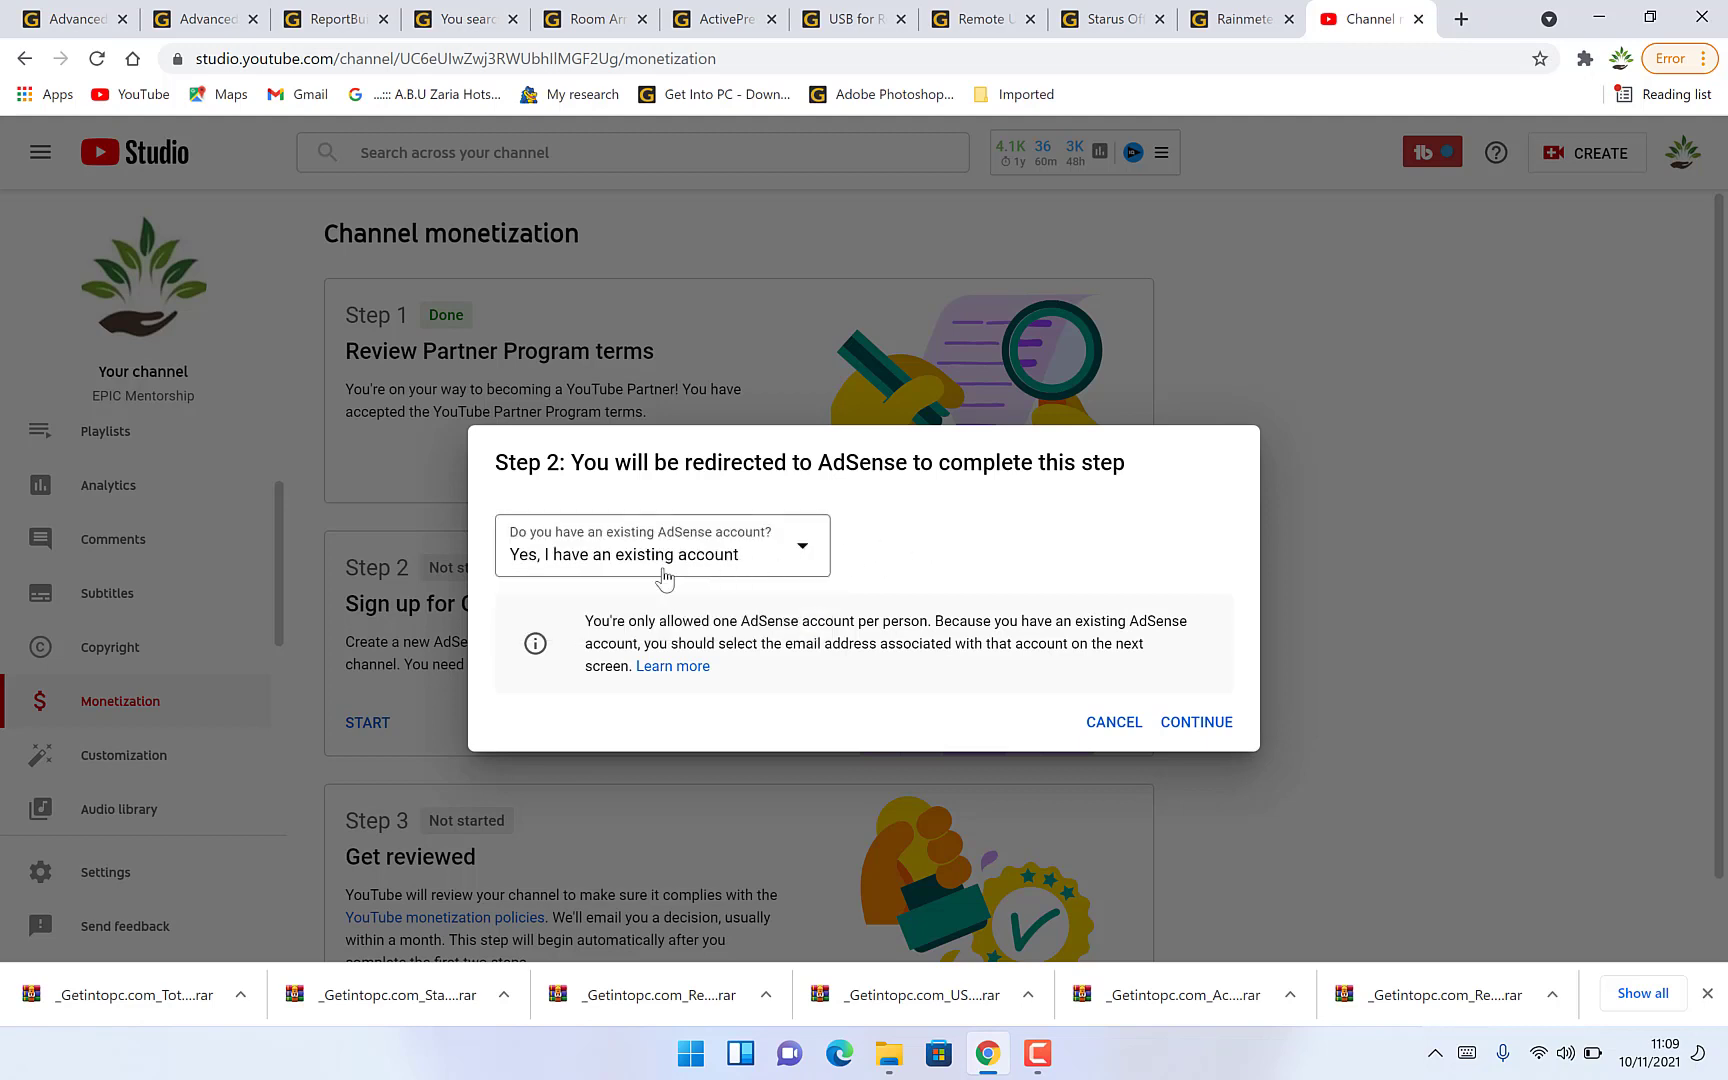
click(1190, 722)
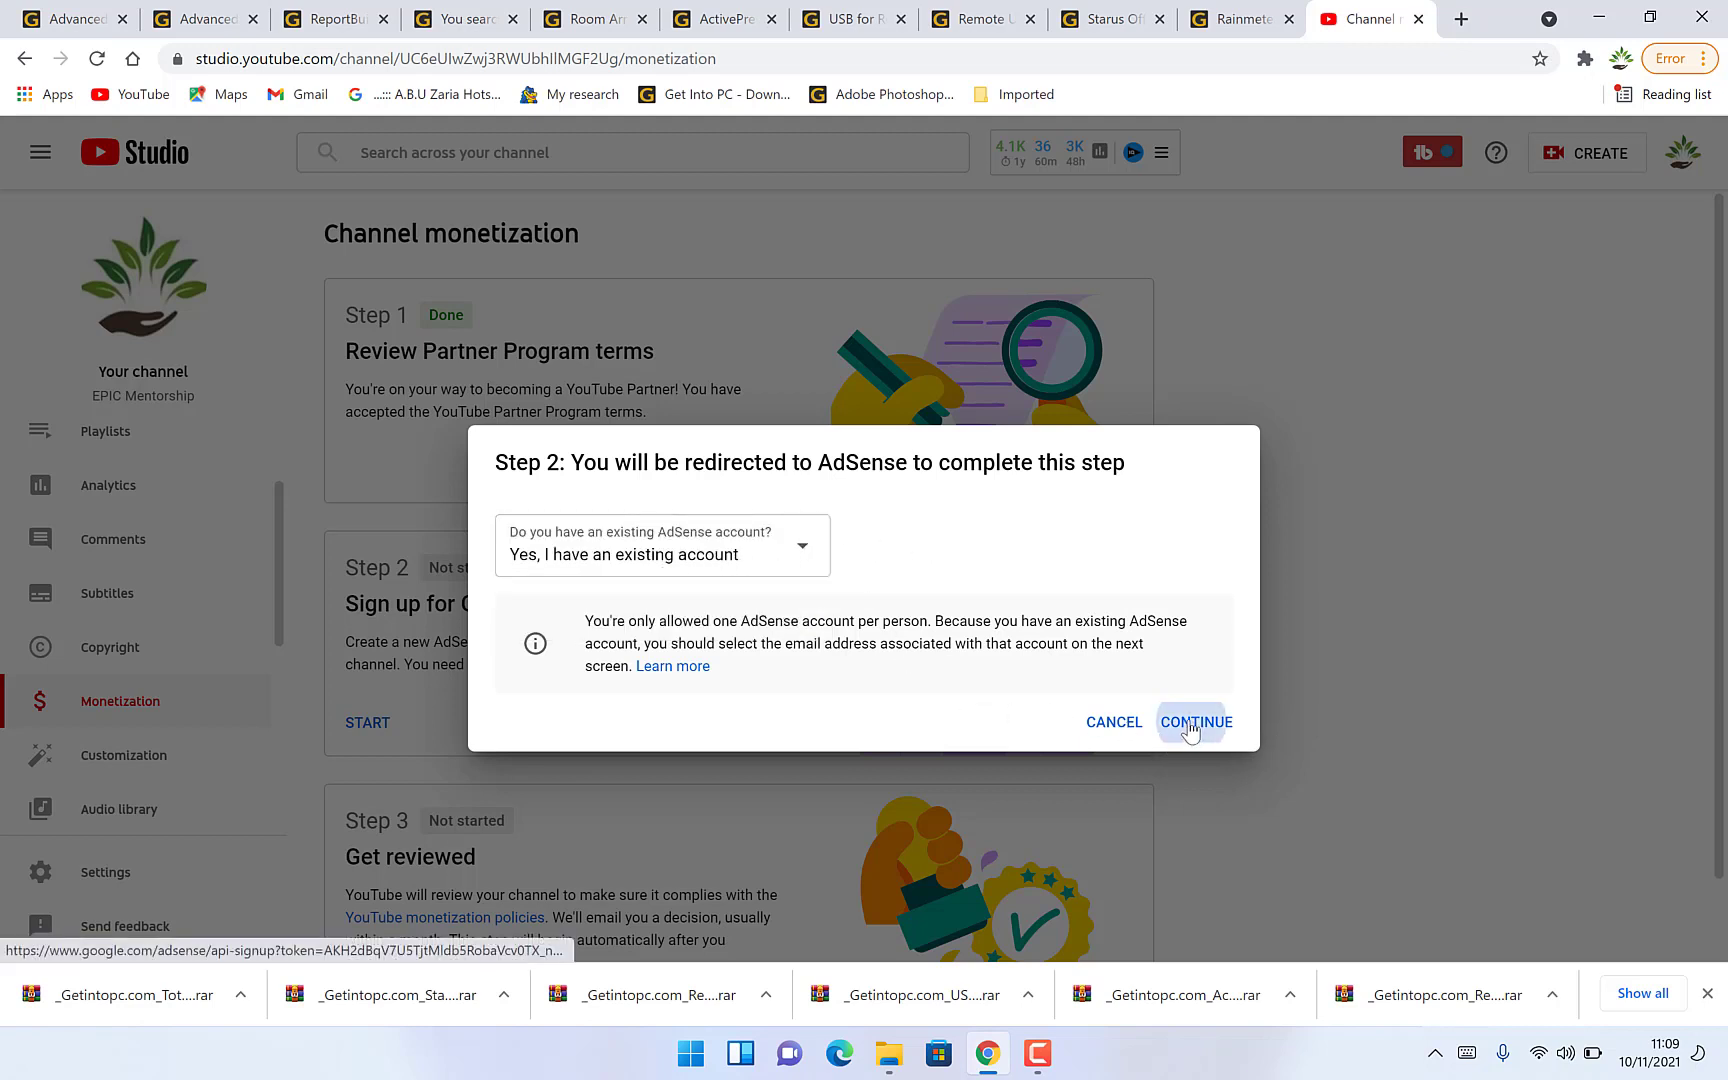
Sign in with the channel's Google account, accept the AdSense association, and redirect to YouTube.
click(771, 459)
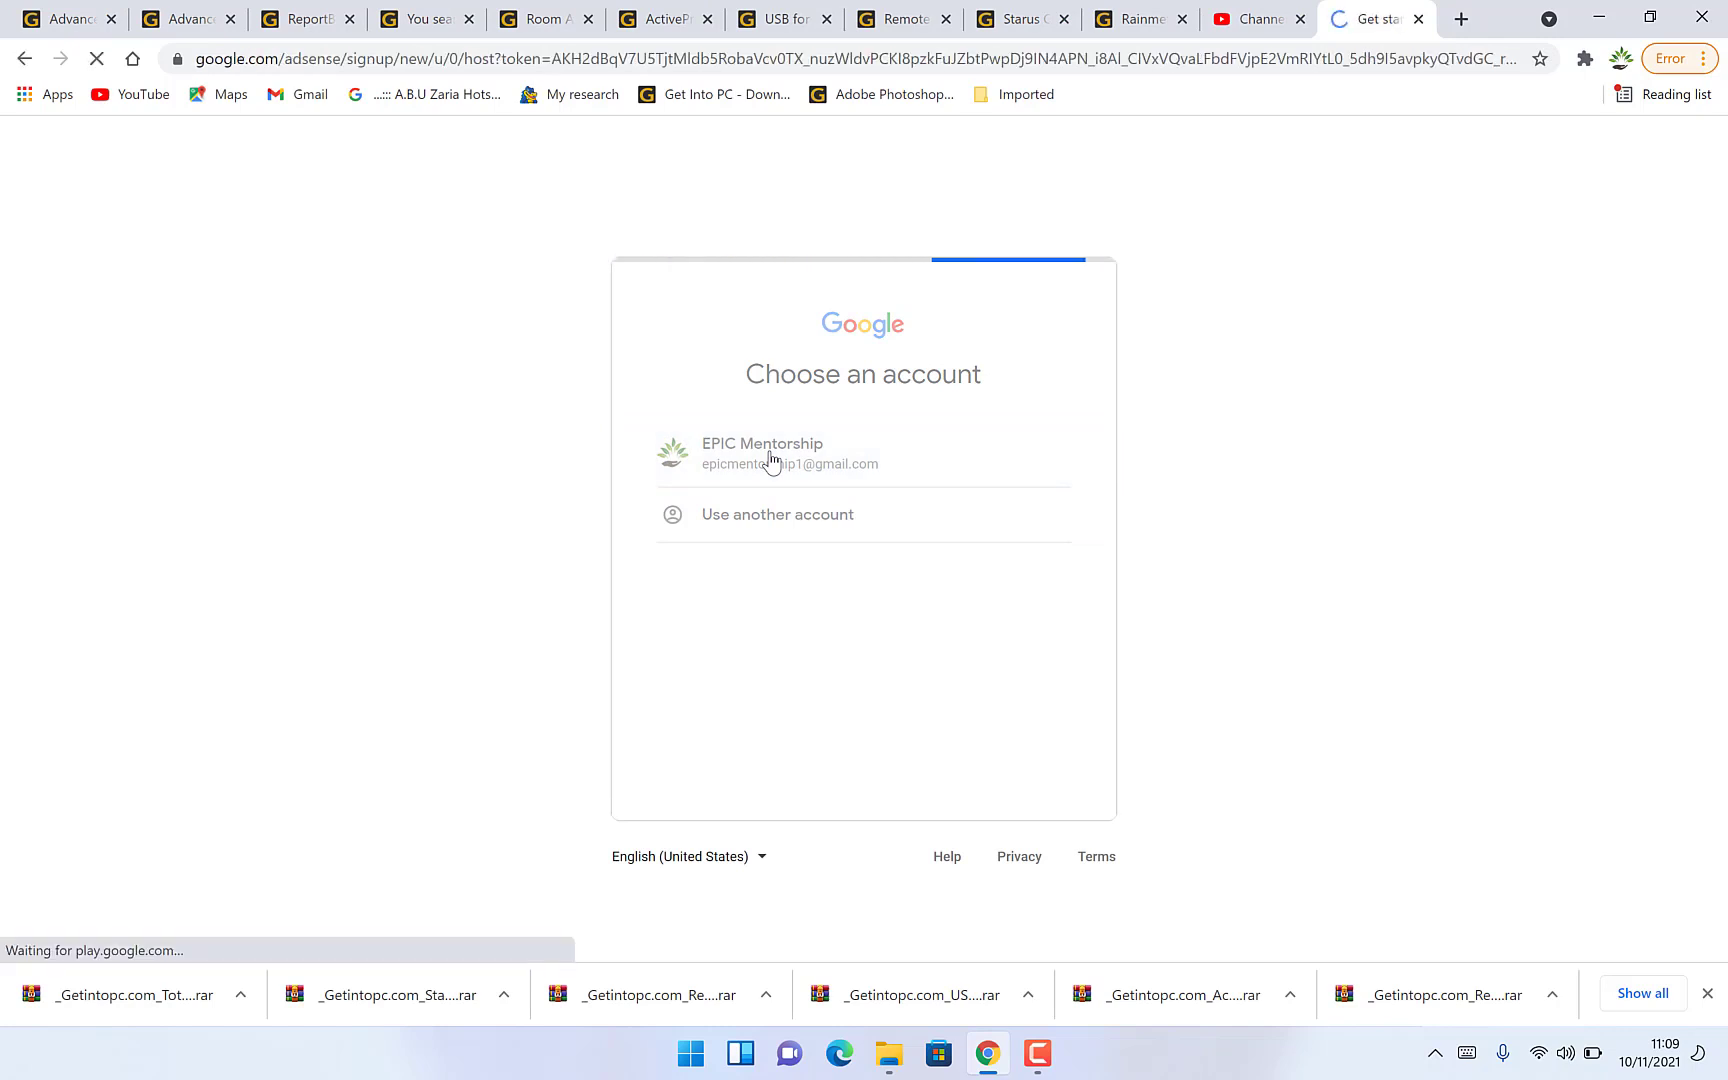
scroll(850, 595, up, 3)
scroll(850, 595, up, 1)
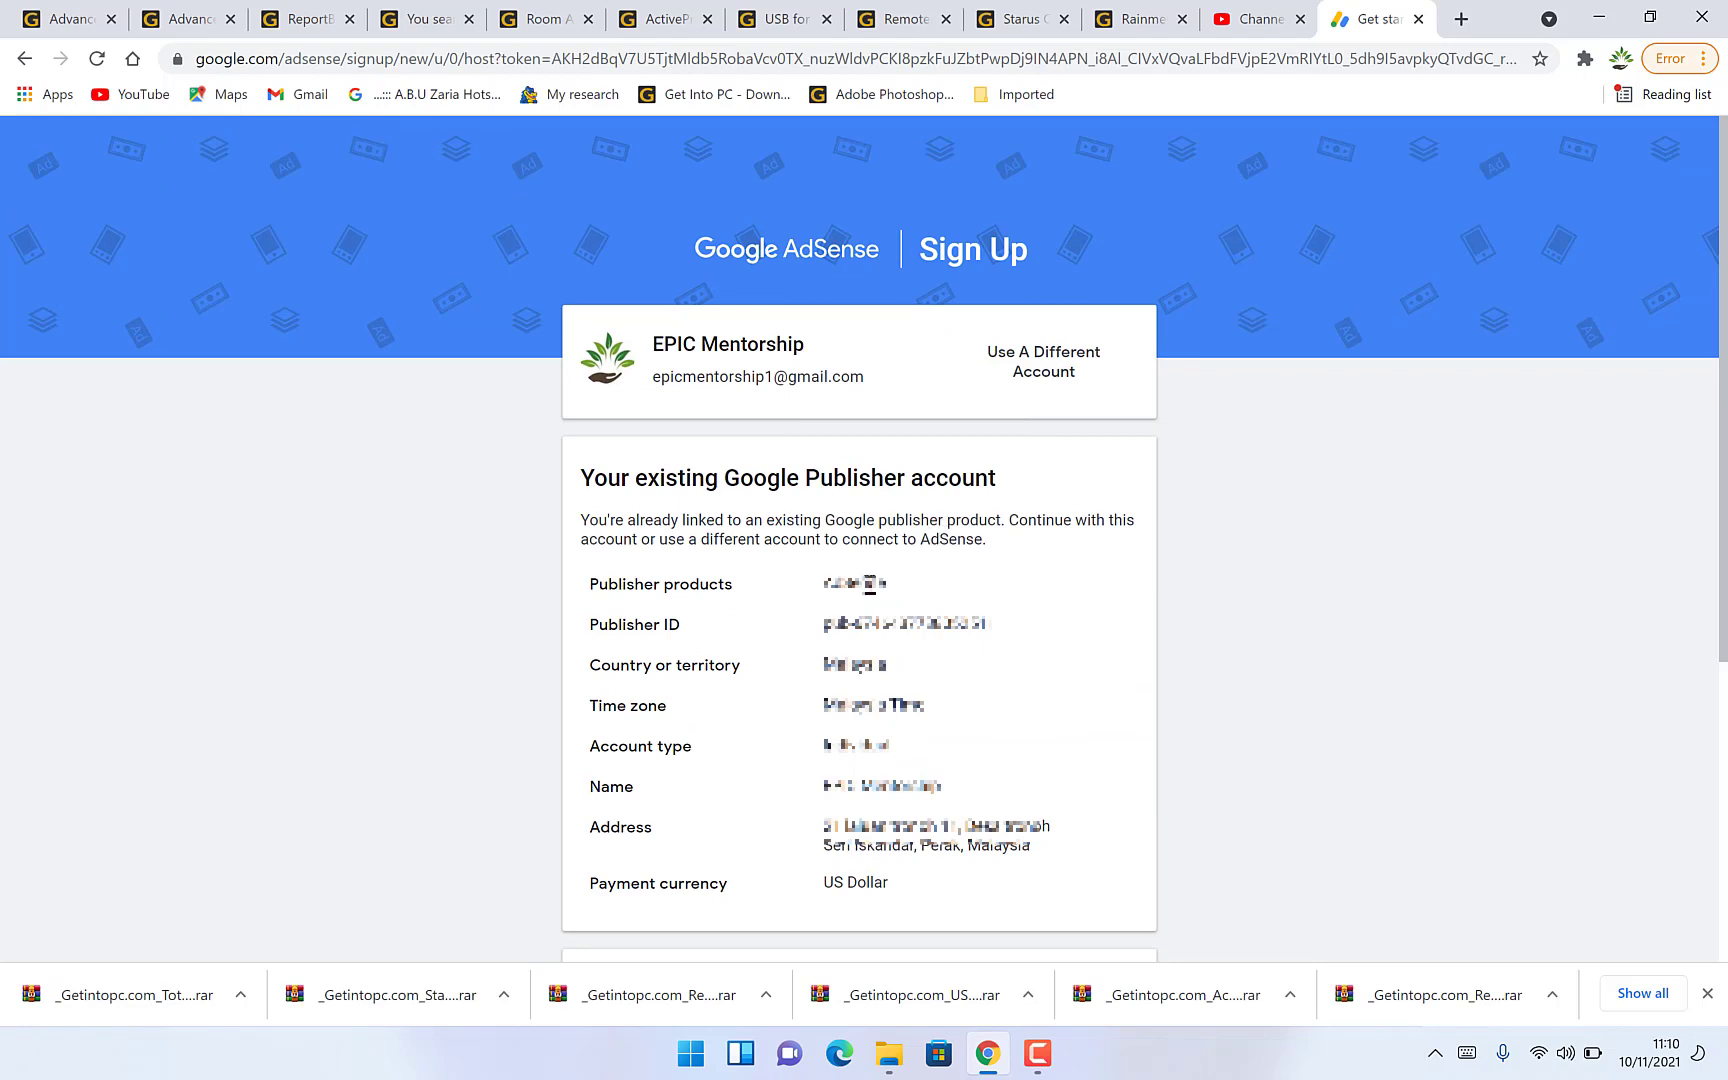
scroll(868, 585, down, 5)
scroll(868, 585, down, 1)
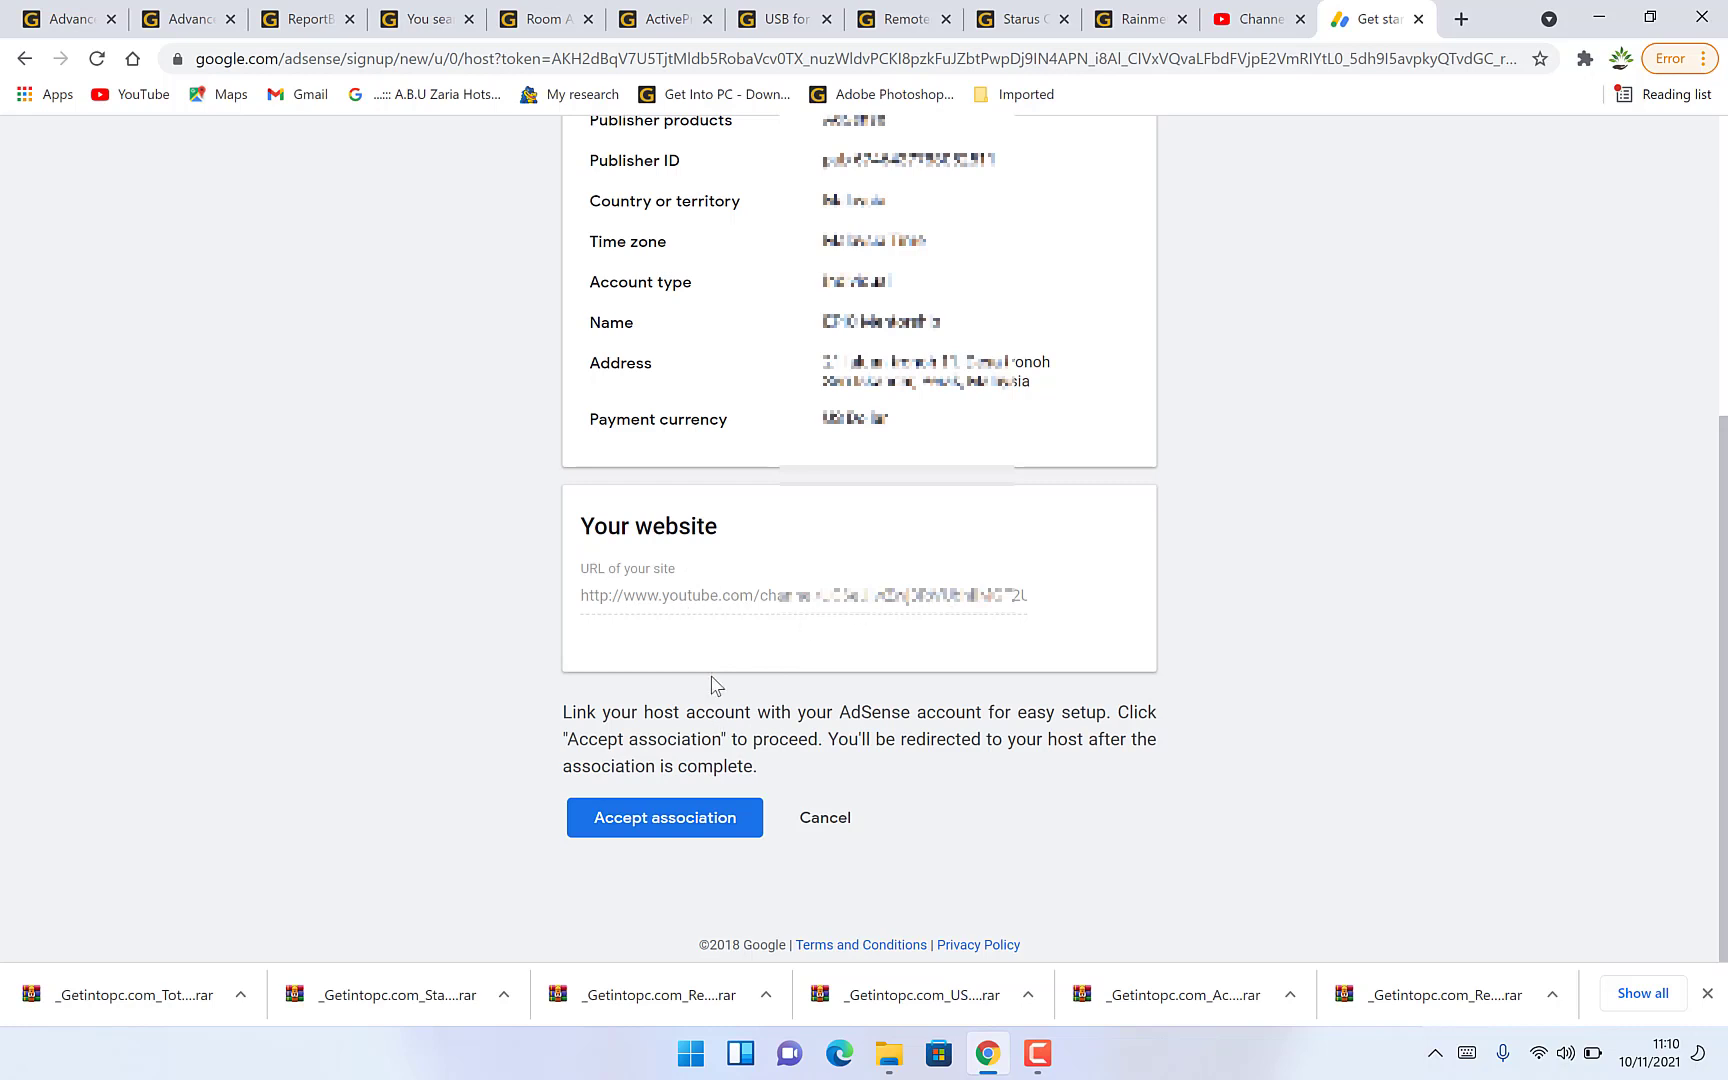
click(692, 830)
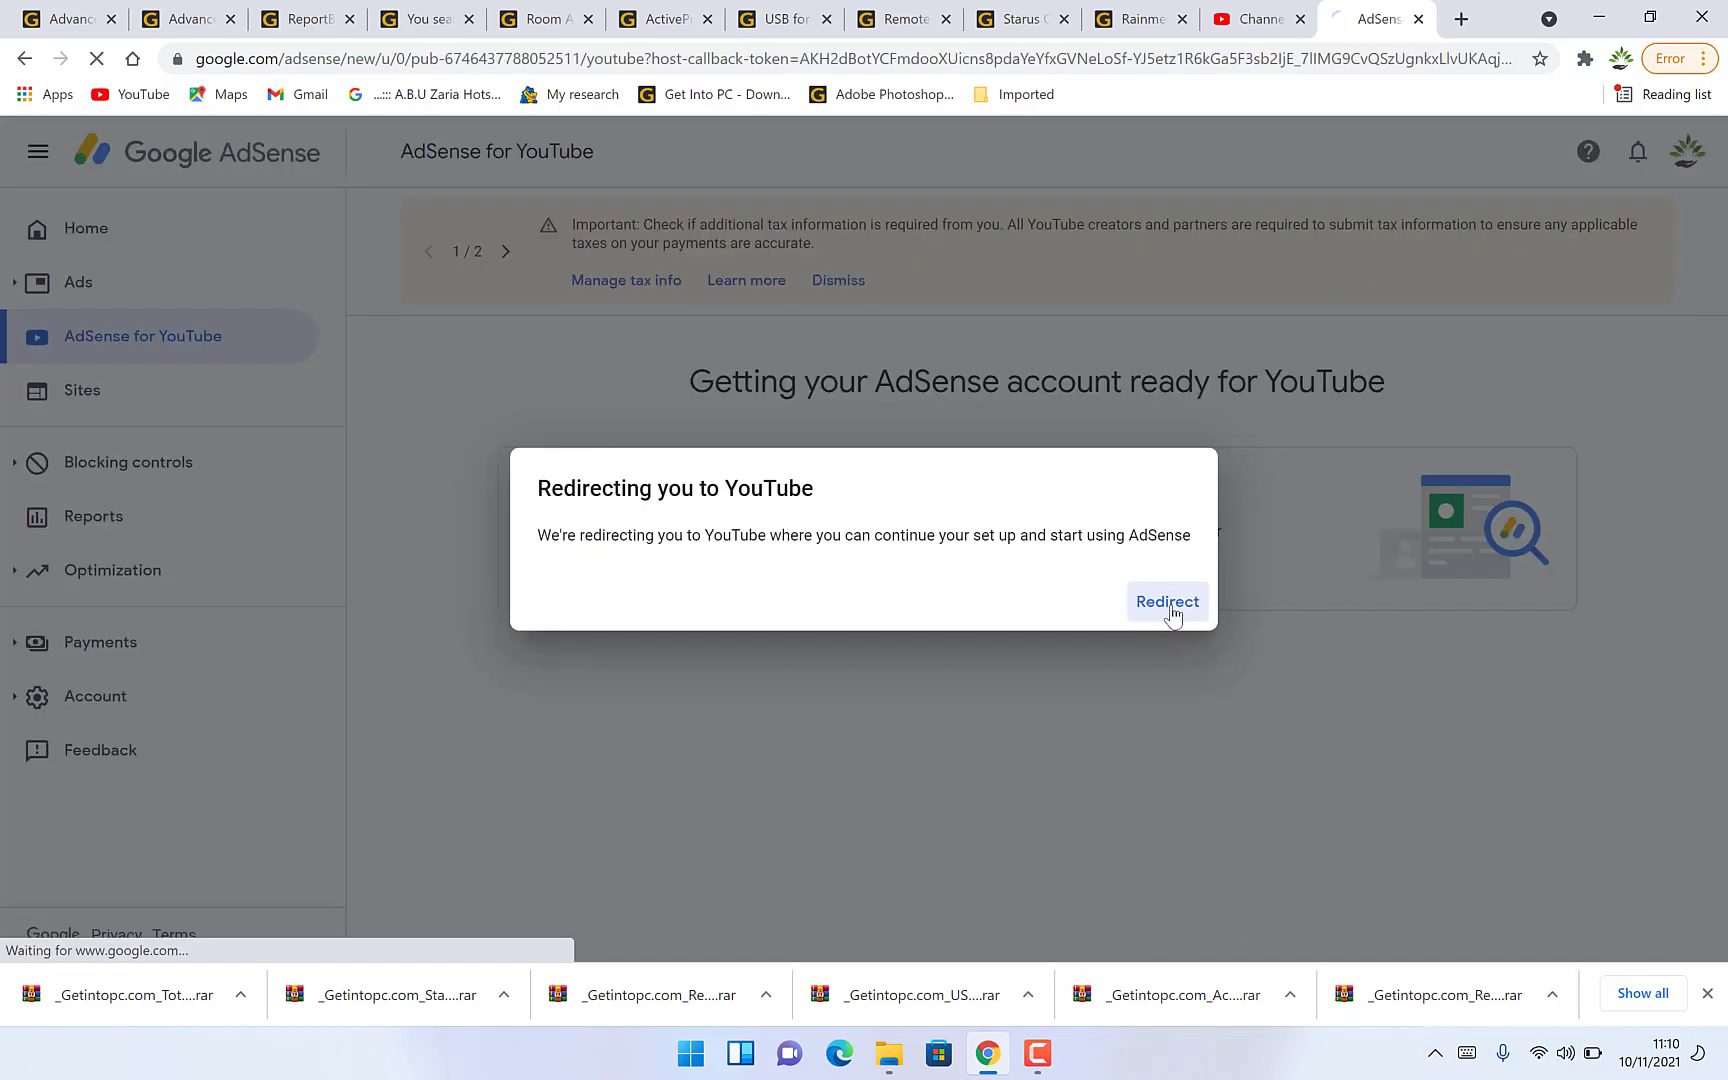
click(1169, 604)
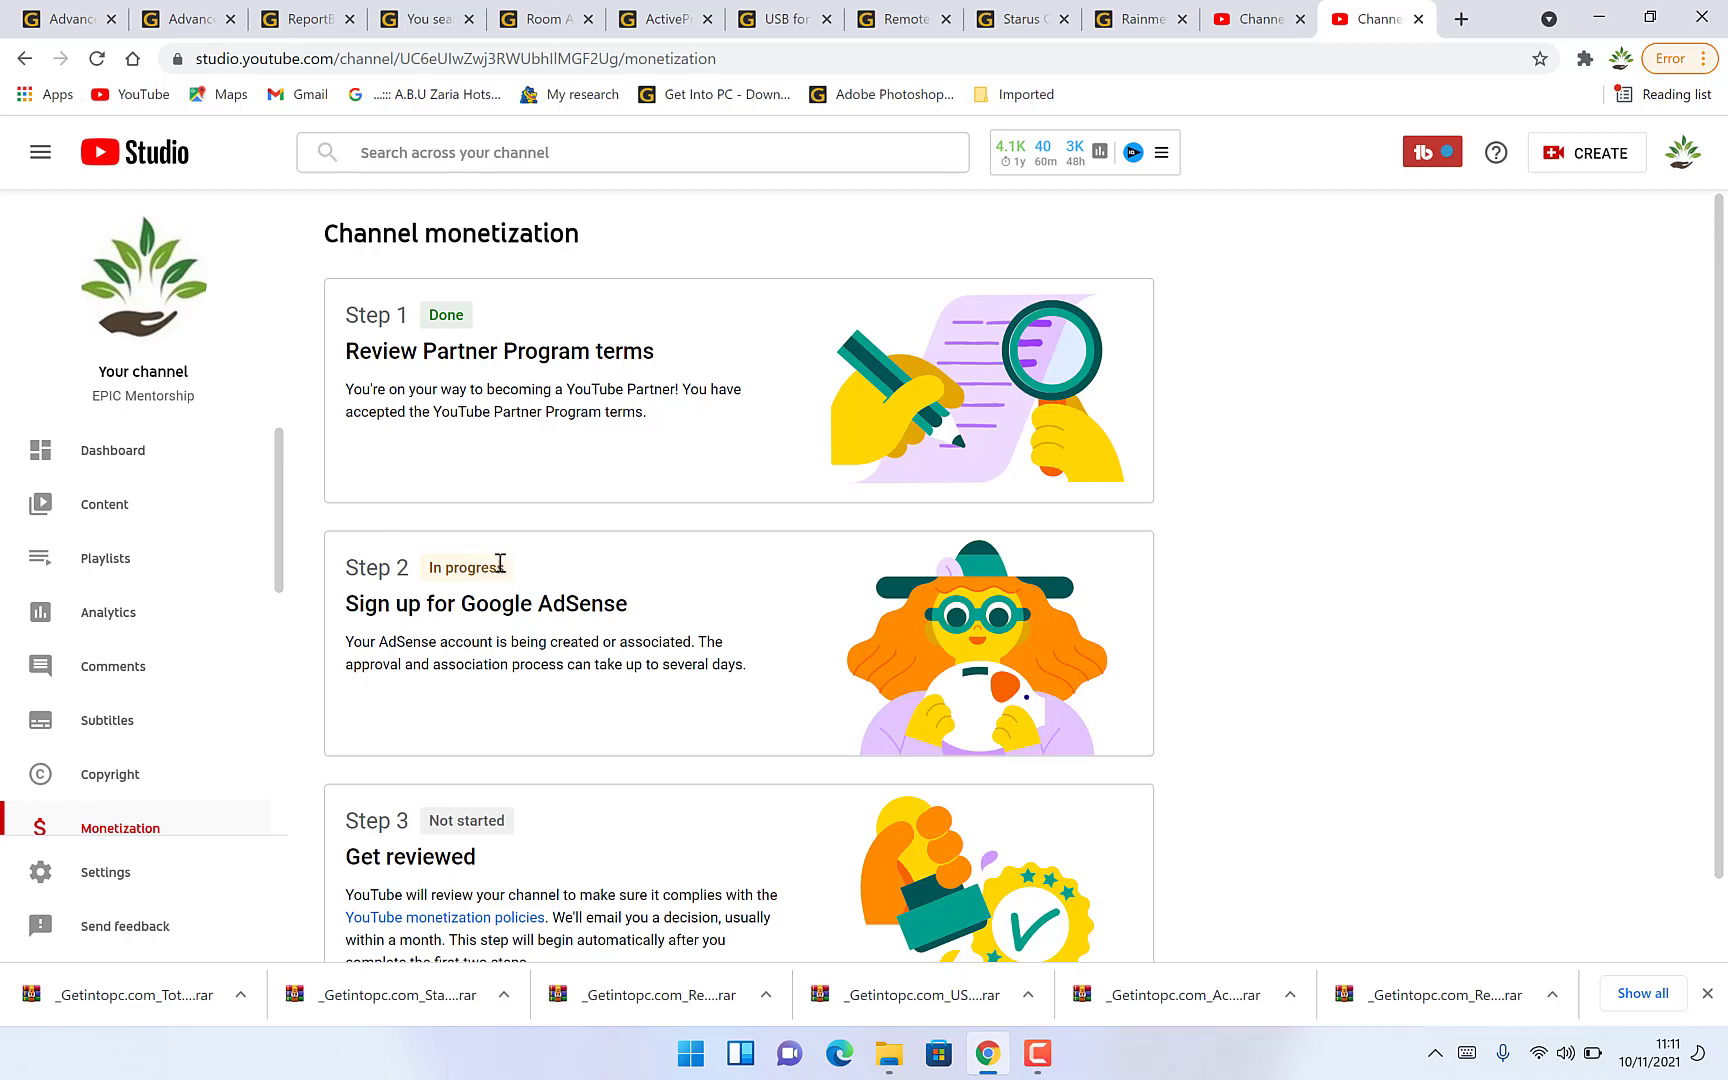
Scroll the Channel monetization page to confirm the AdSense step shows In progress.
scroll(455, 640, down, 1)
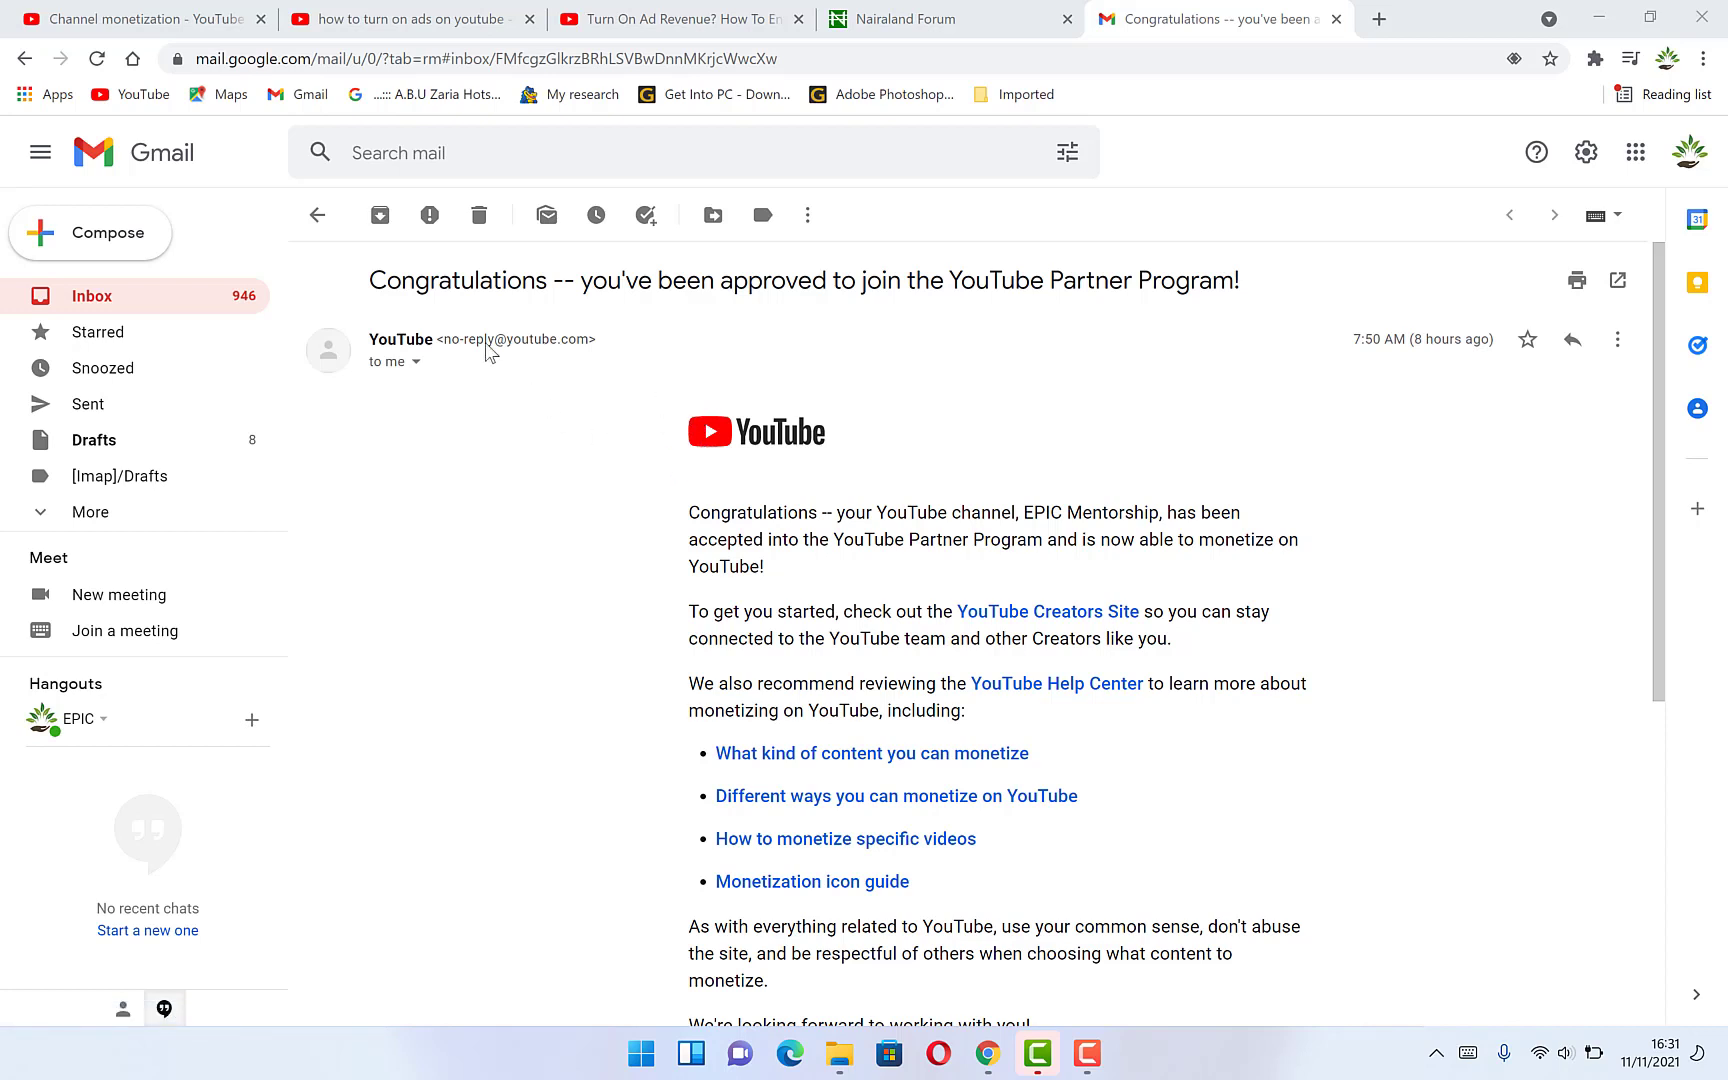
Open the YouTube Partner Program approval email in Gmail and read through it.
drag(366, 278, 745, 268)
click(962, 240)
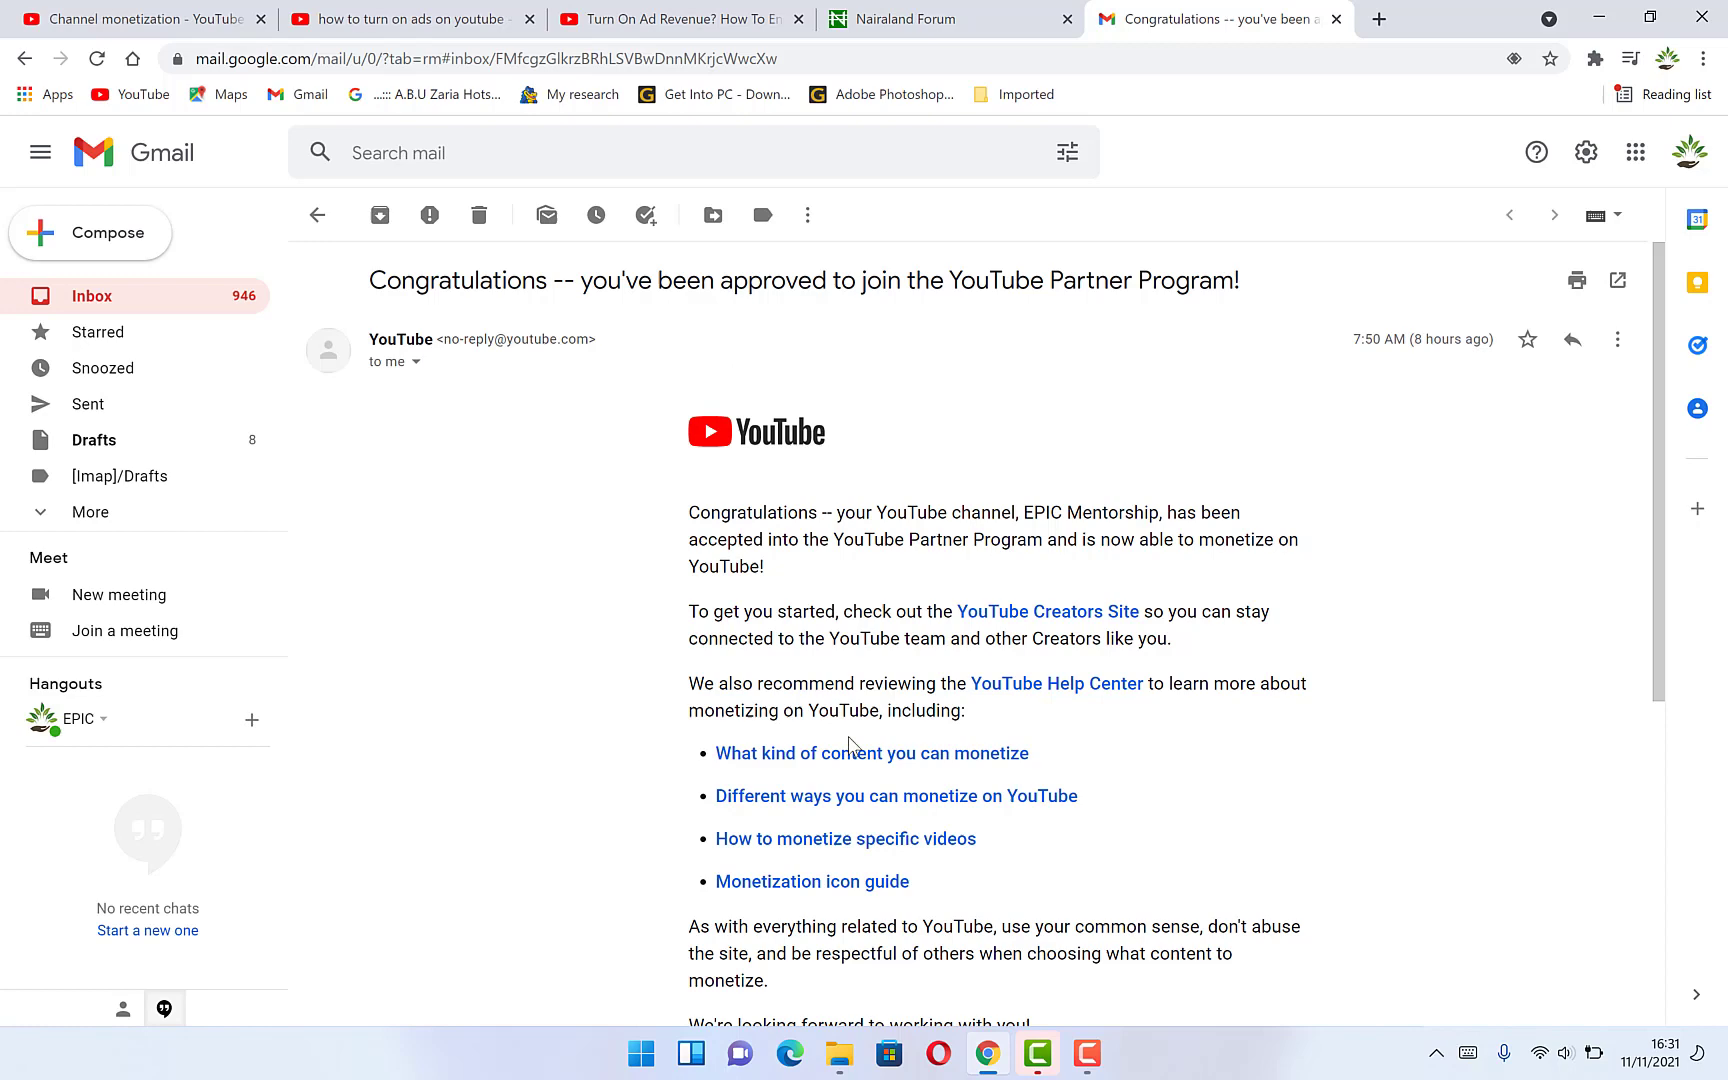
scroll(858, 745, down, 3)
scroll(866, 730, up, 3)
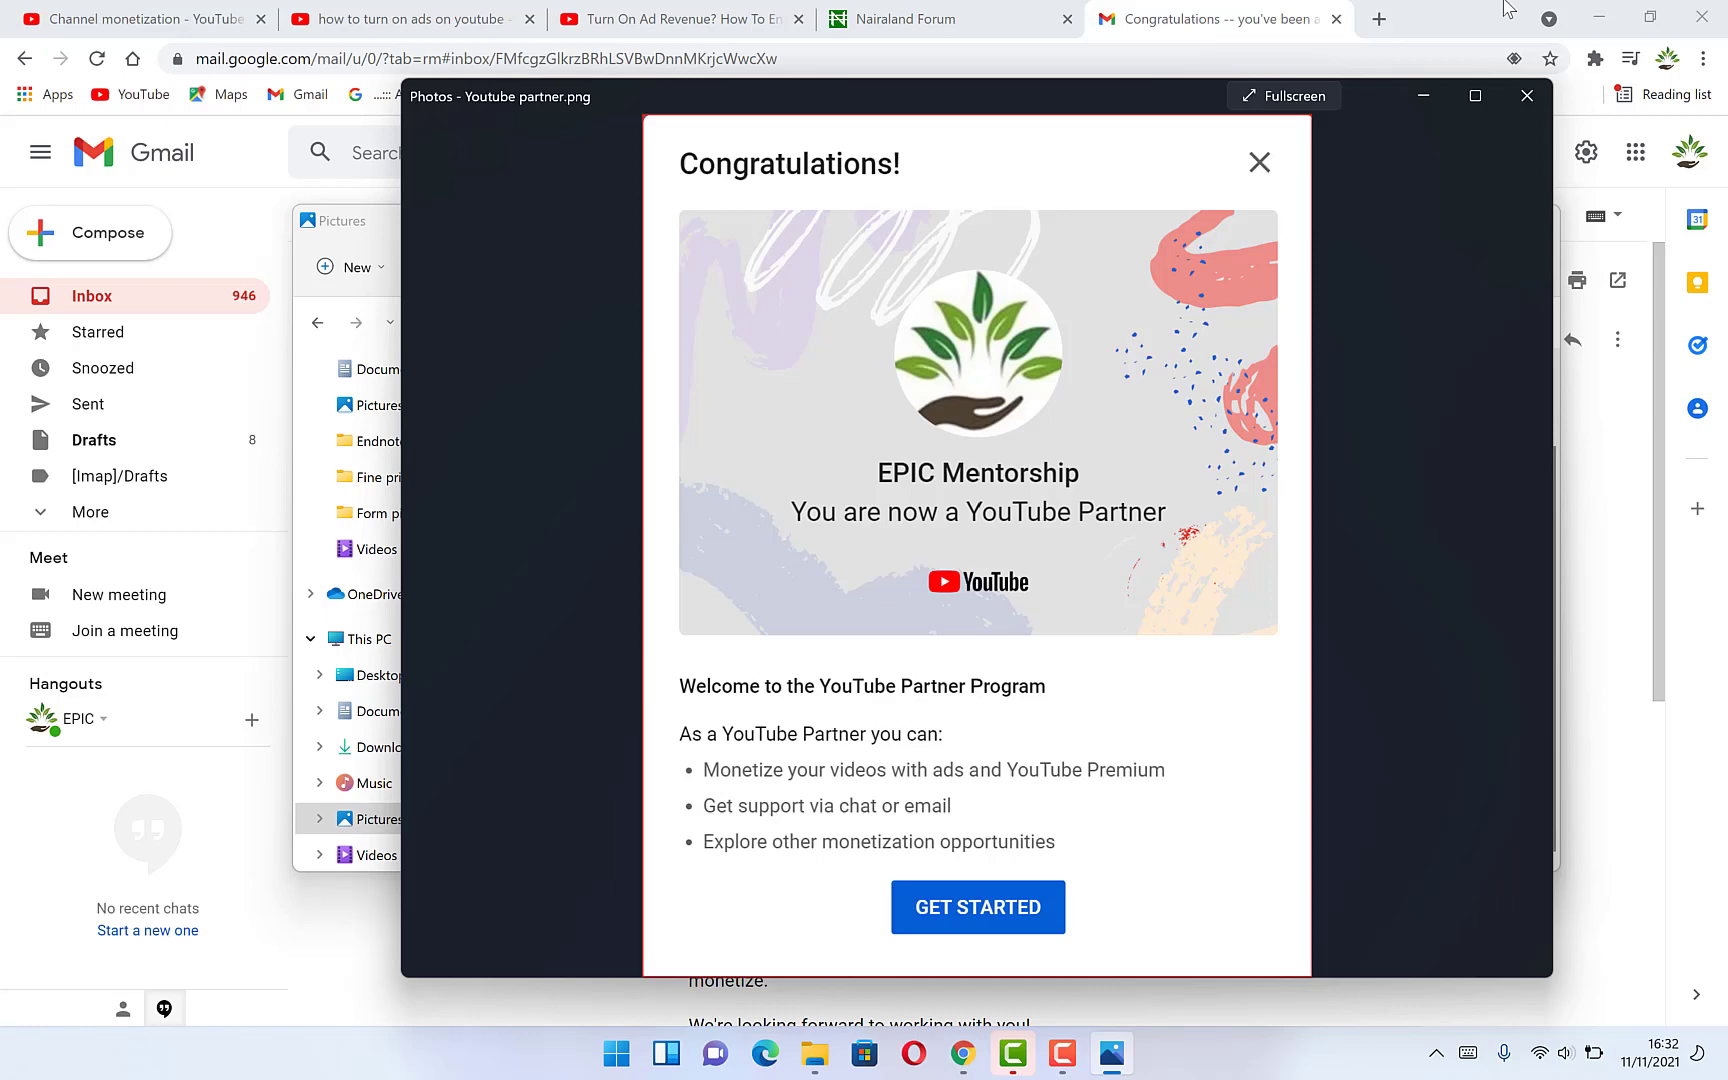
Return from Photos to the Channel monetization tab in Chrome.
click(88, 18)
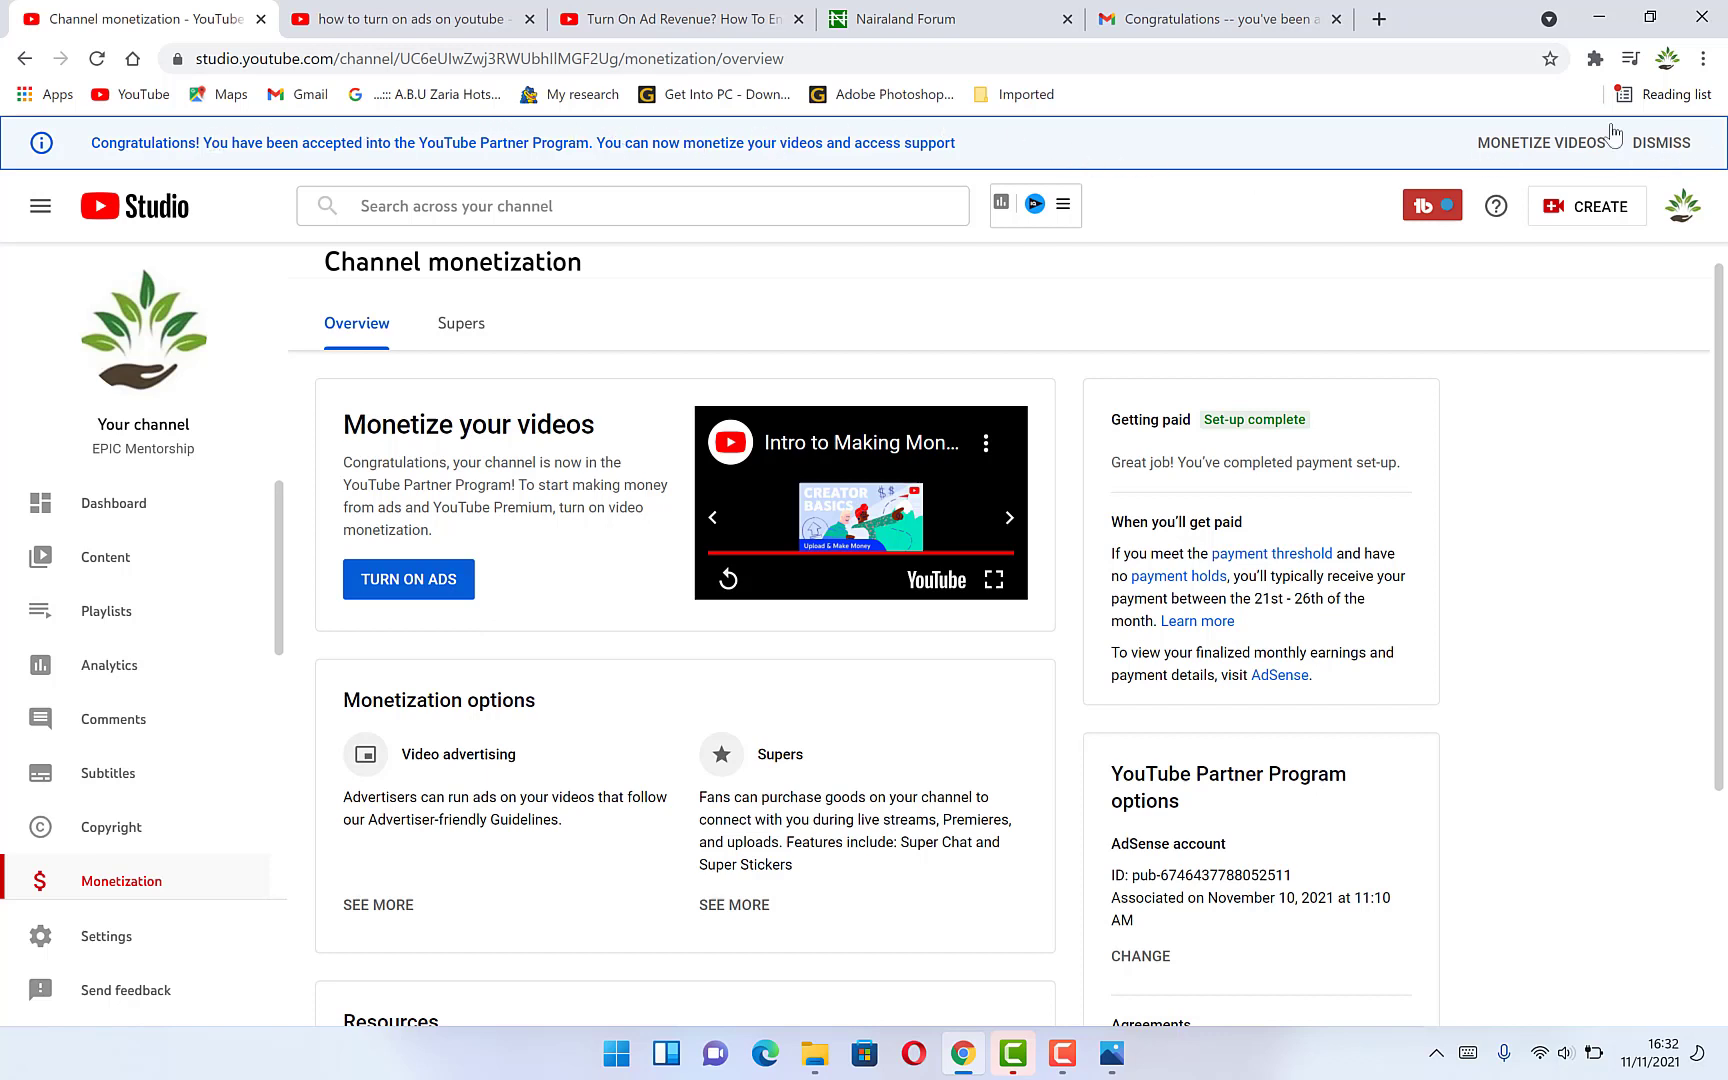
Turn on ads, keeping every ad type and mid-roll ads enabled, and continue.
click(435, 590)
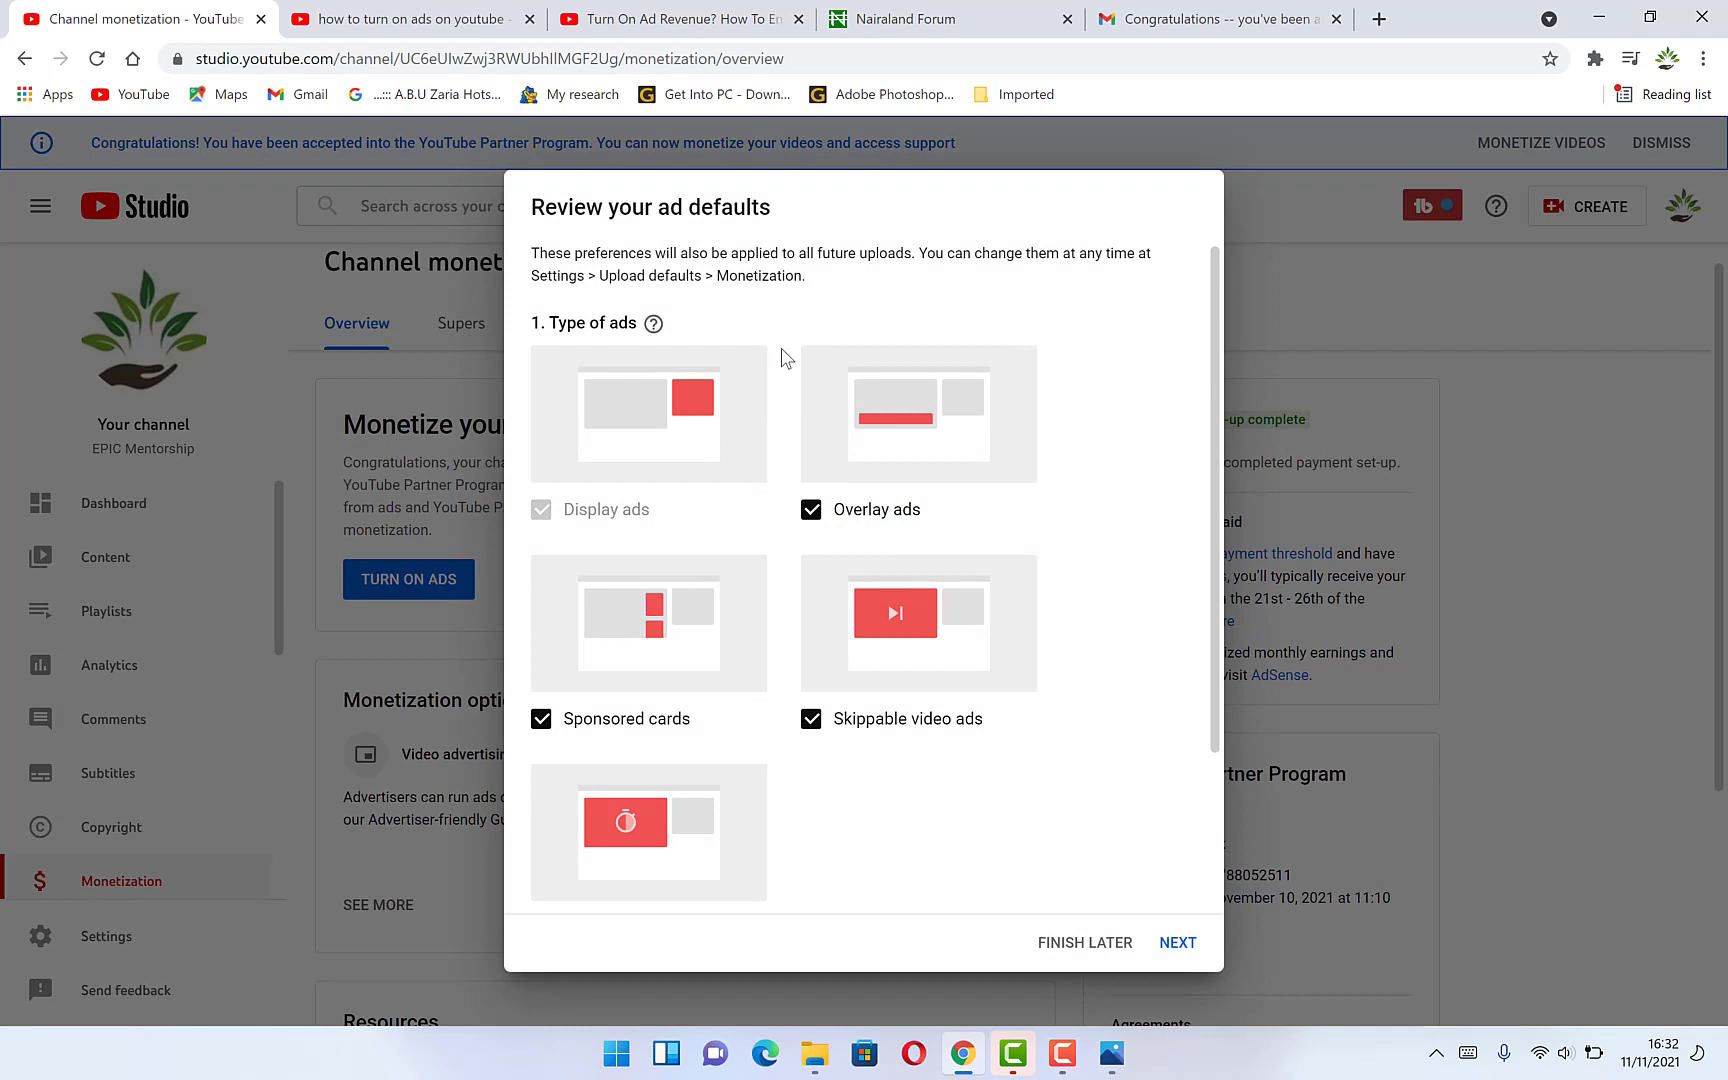
scroll(740, 815, down, 2)
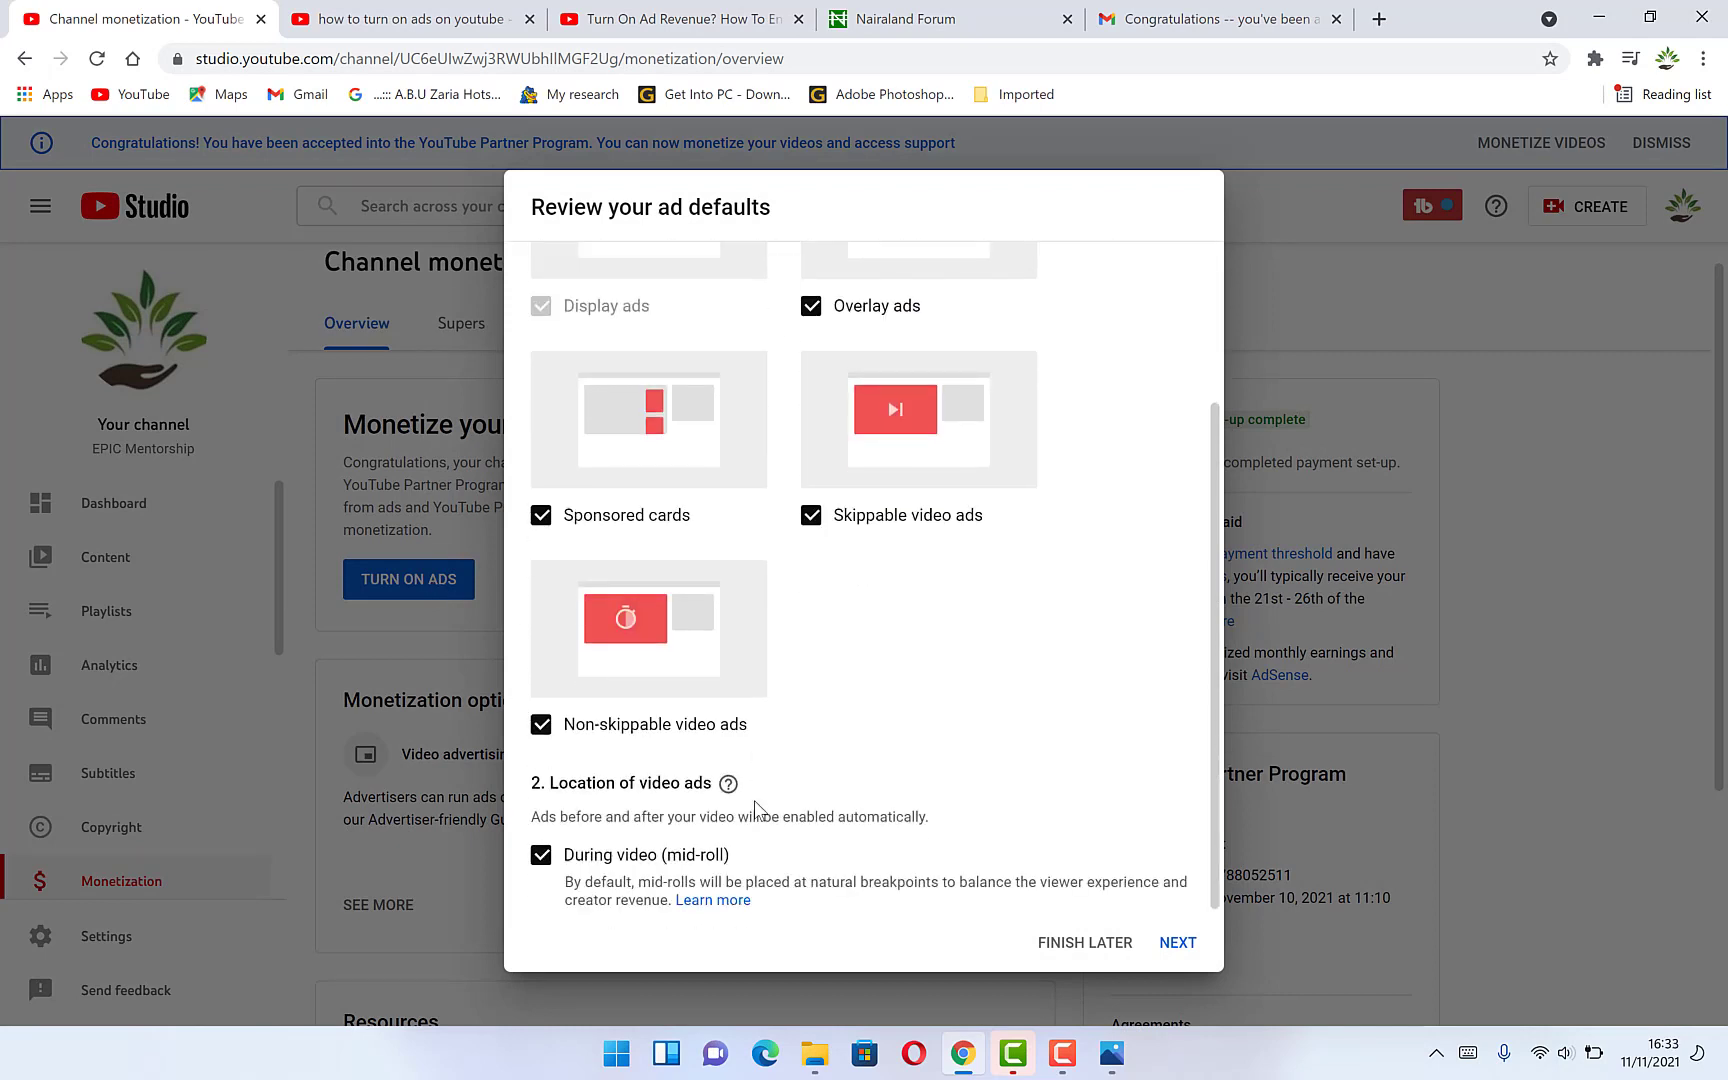
scroll(697, 565, up, 2)
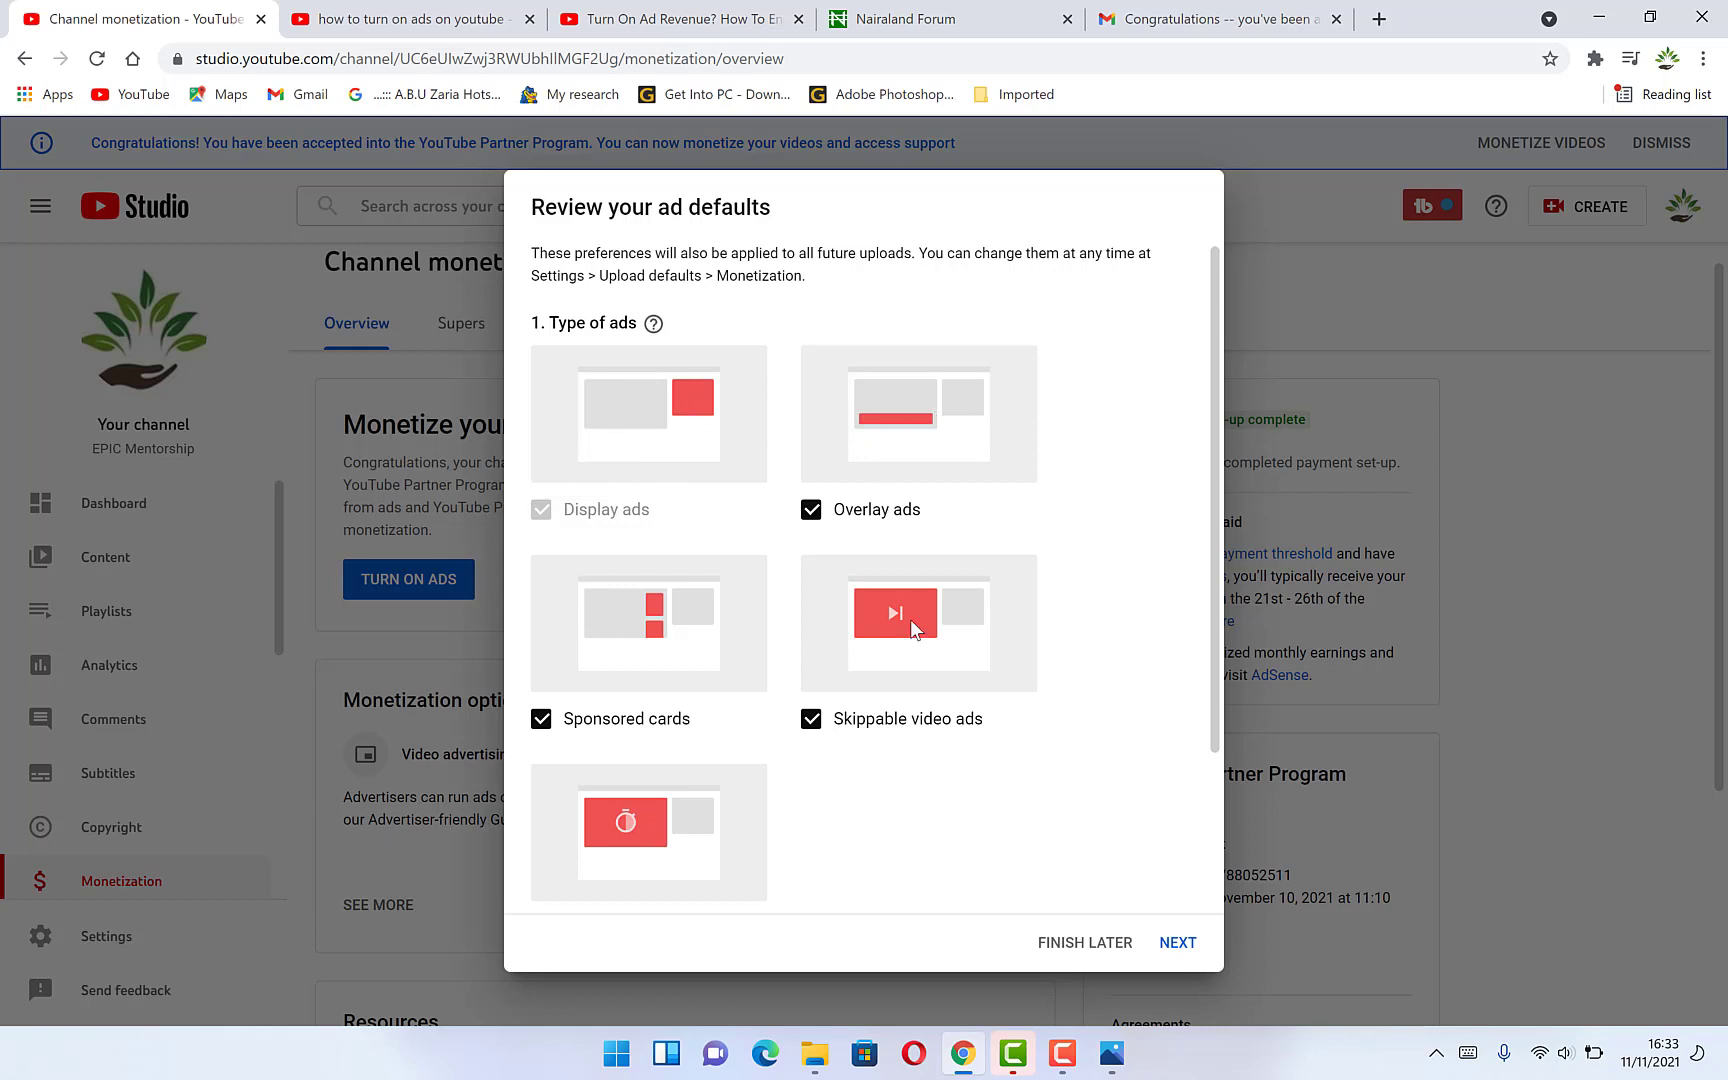
scroll(658, 836, down, 2)
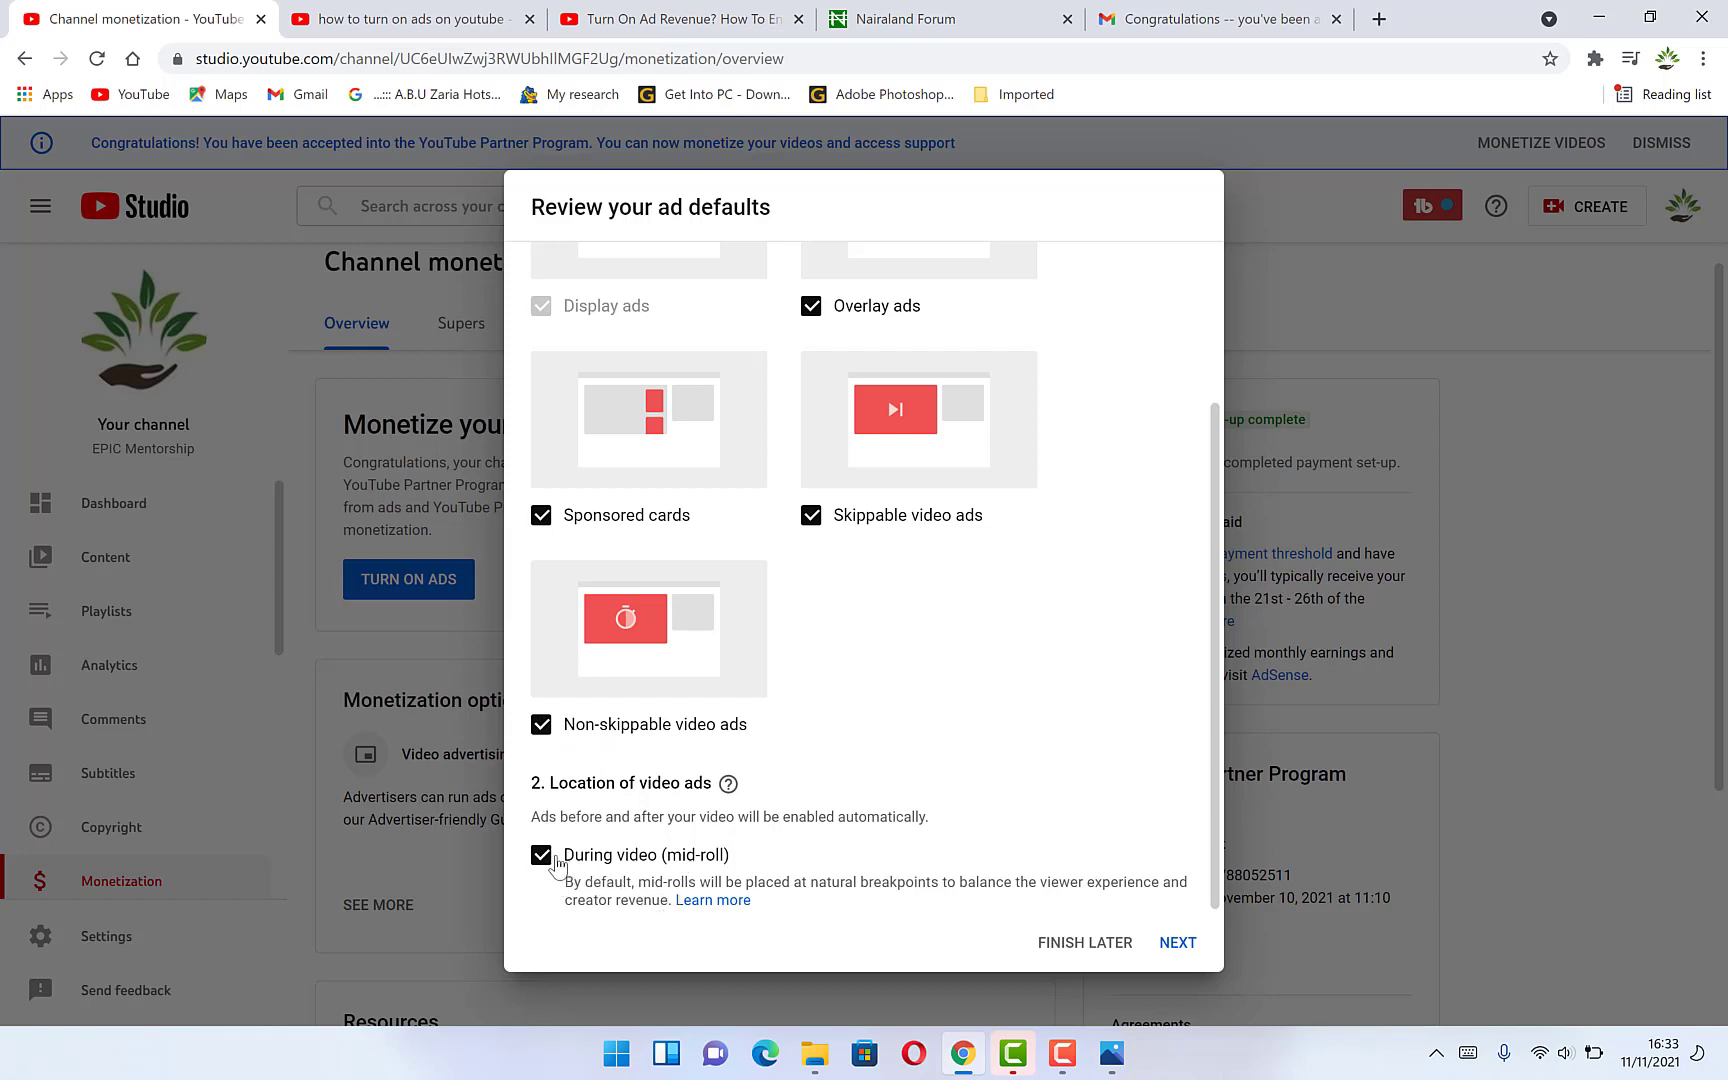
scroll(850, 480, up, 2)
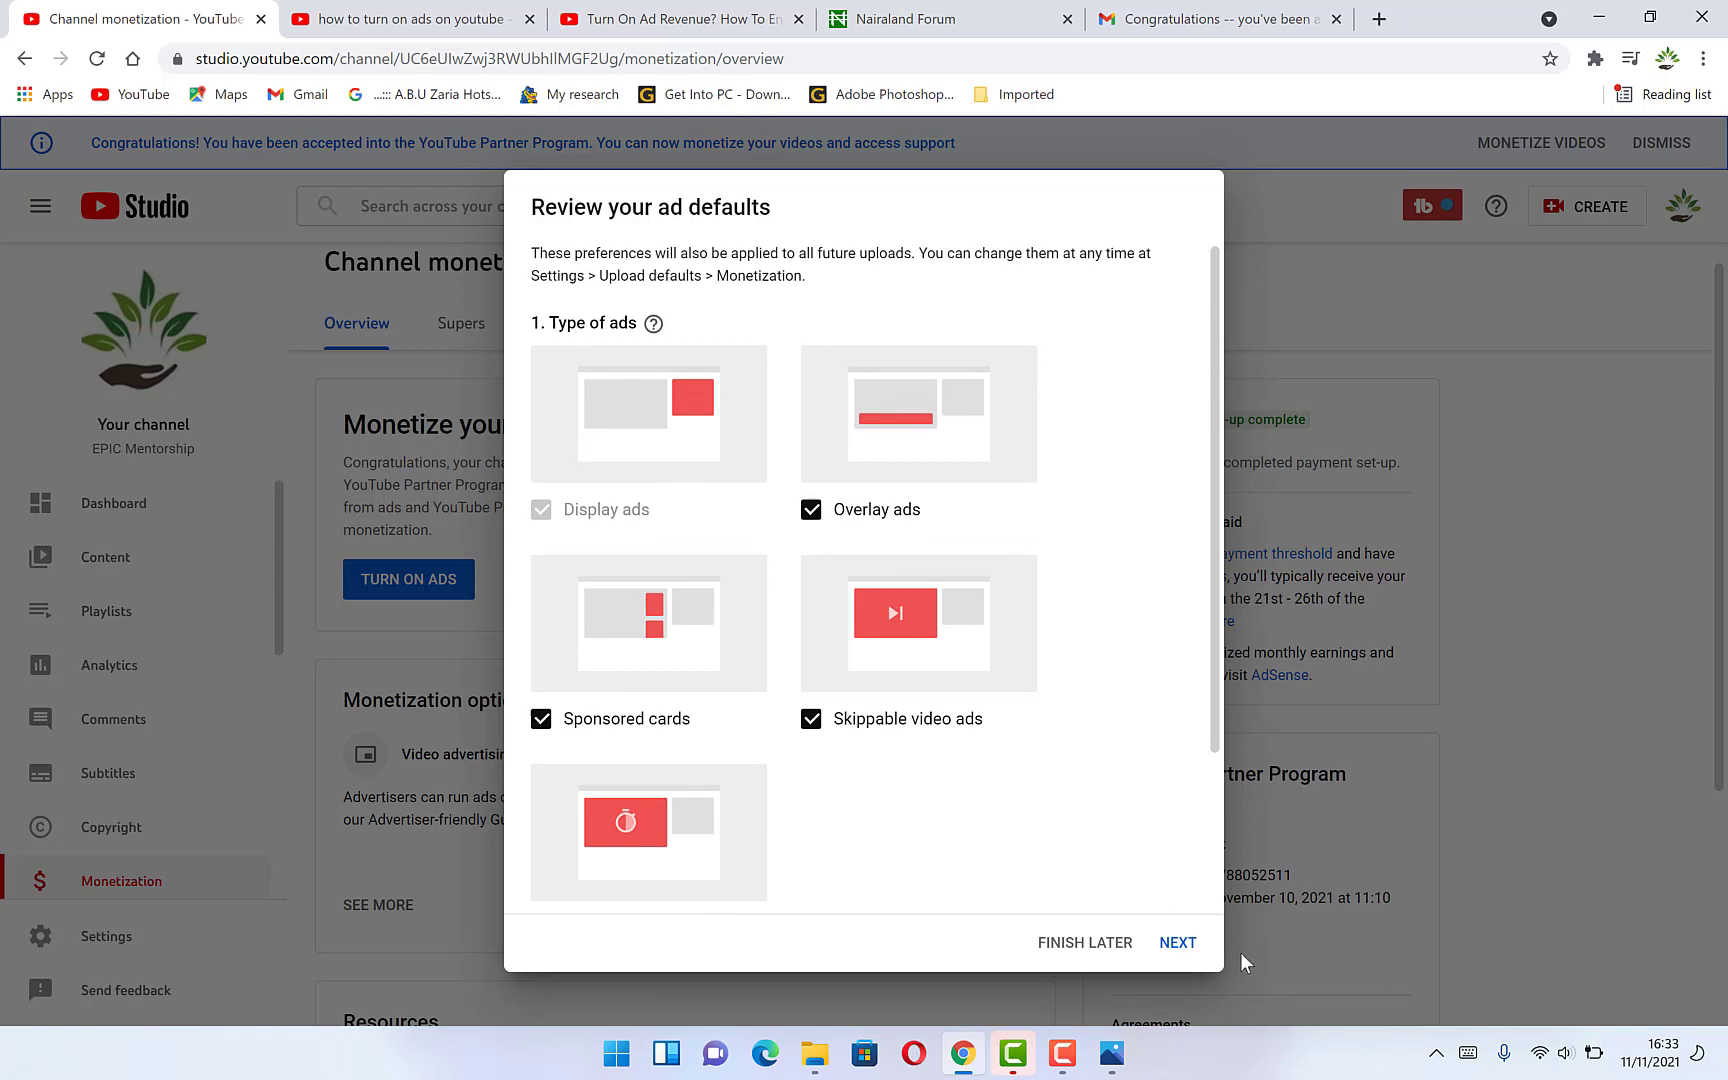
click(1176, 940)
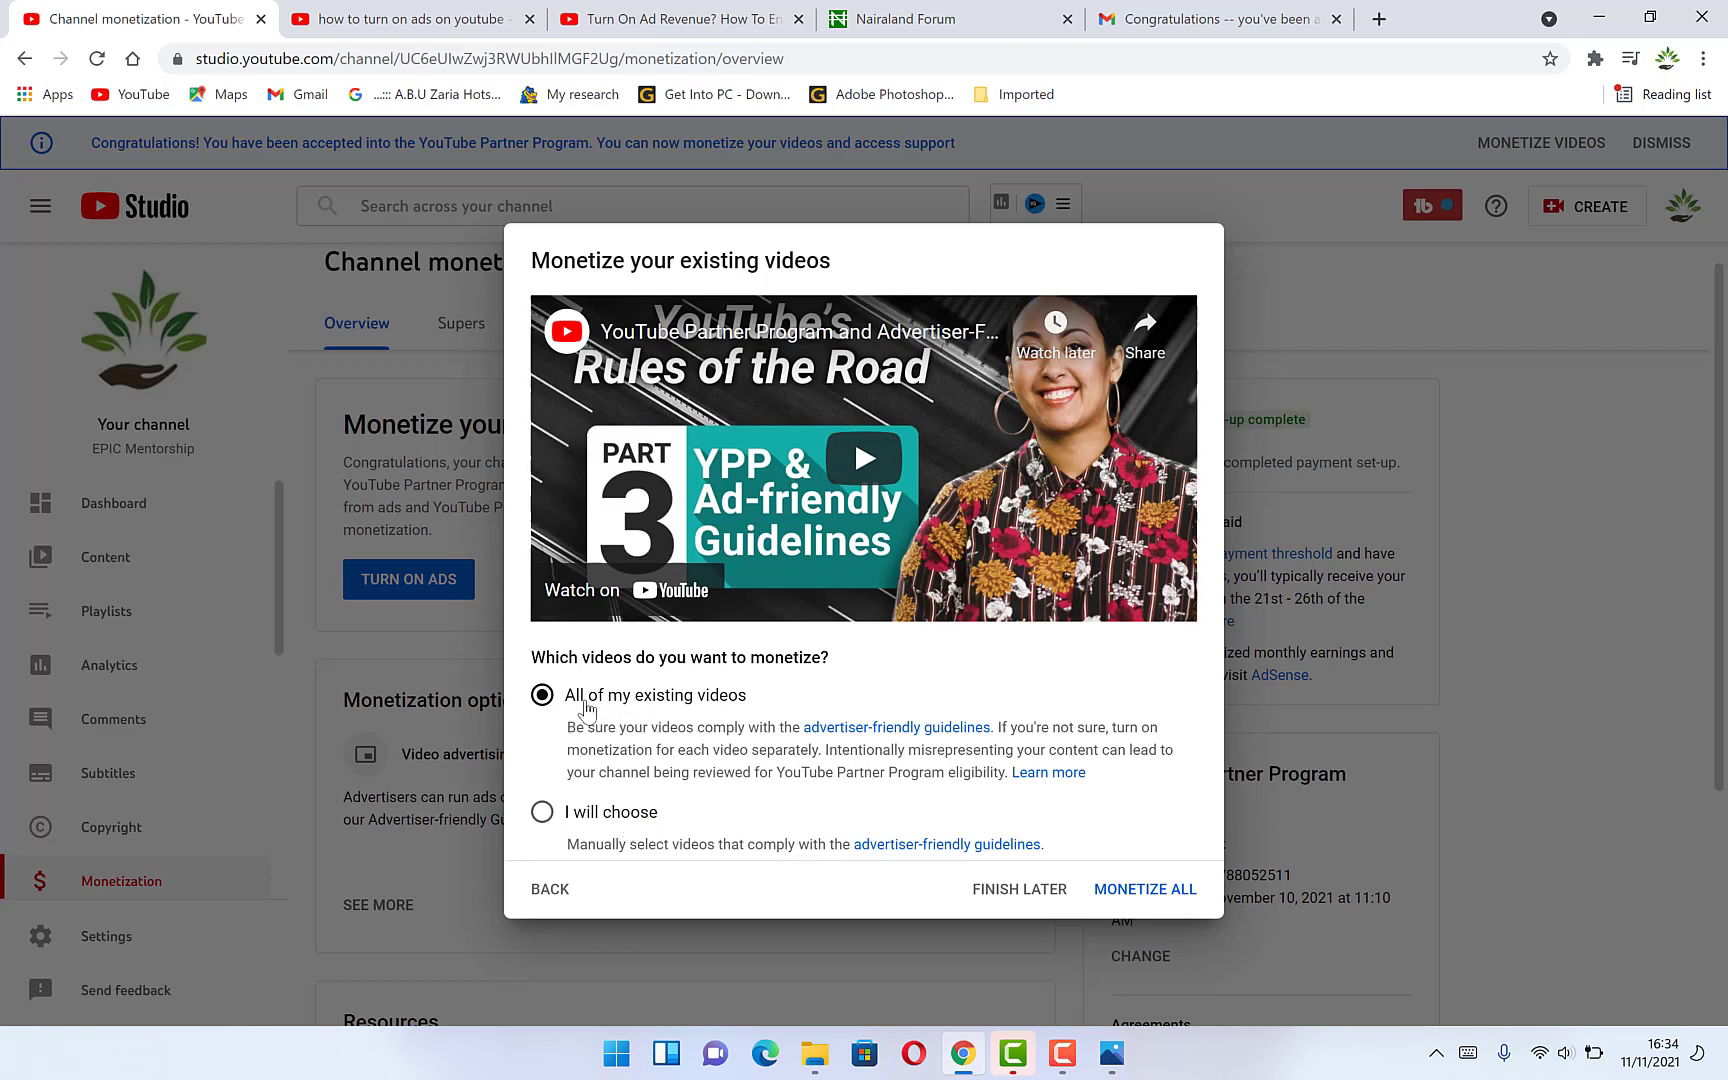
Keep 'All of my existing videos' selected and confirm MONETIZE ALL.
click(1122, 893)
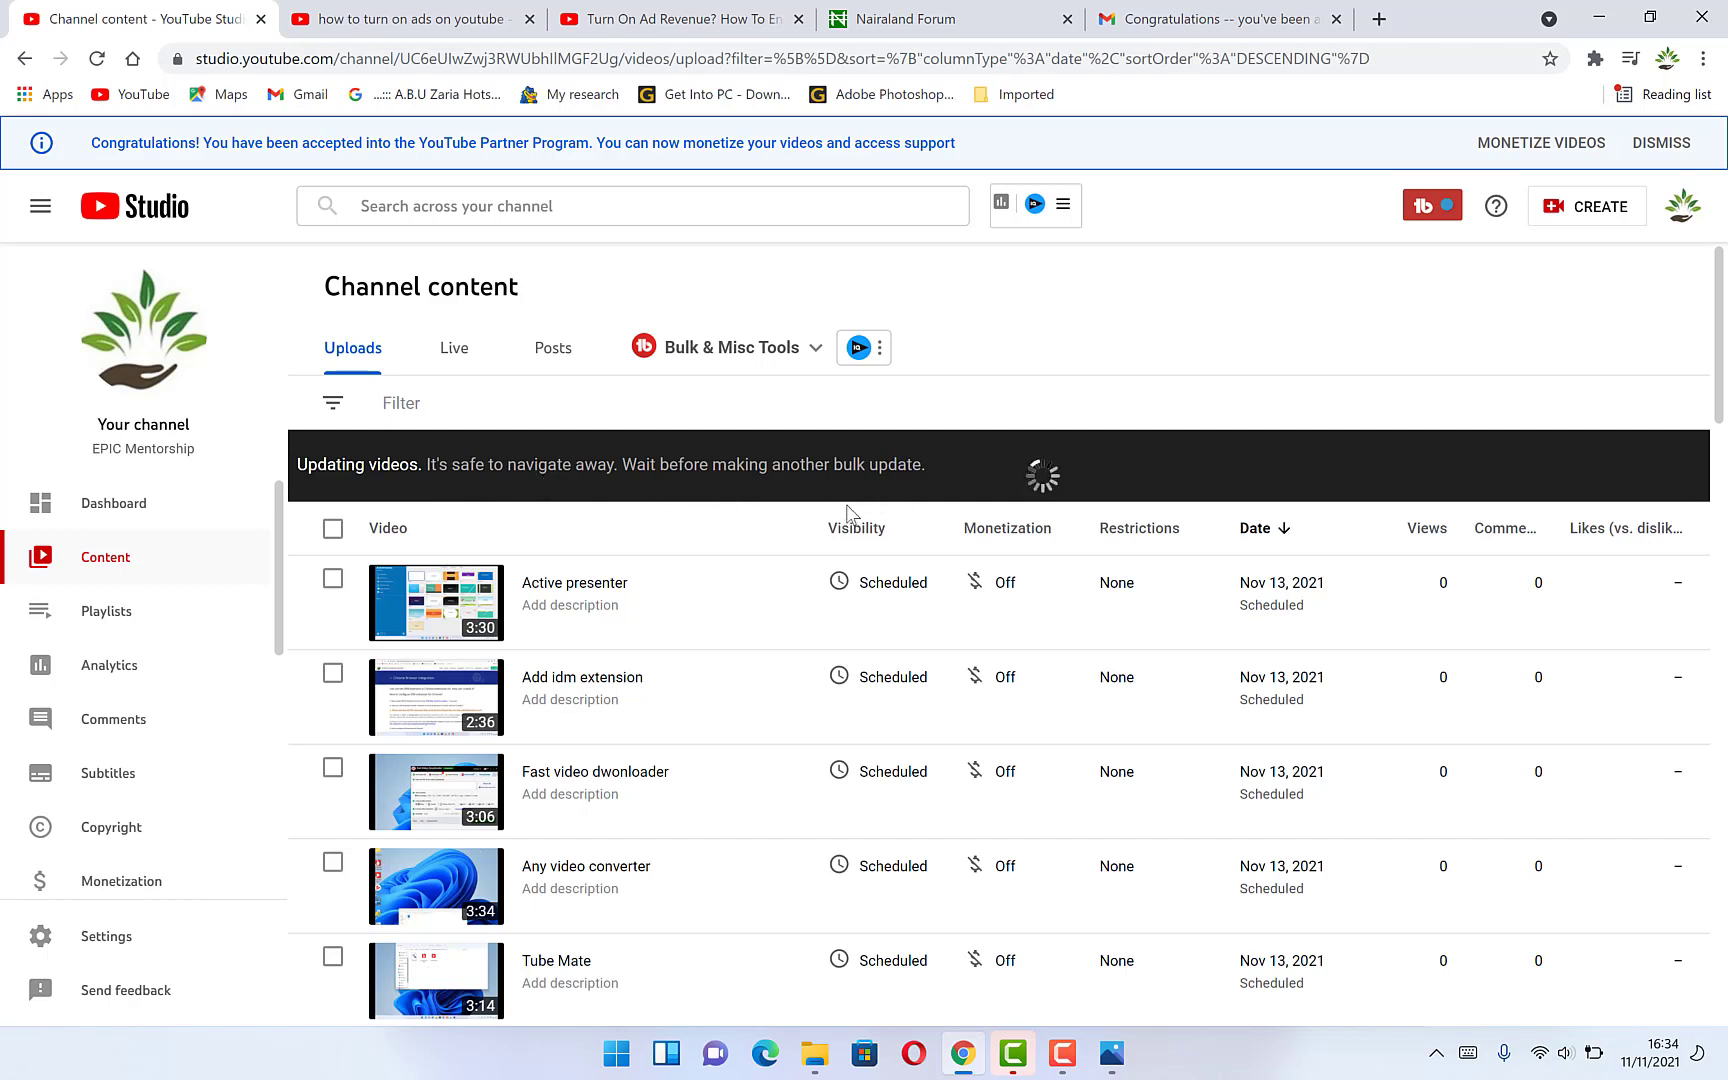
mouse_move(848, 512)
scroll(1165, 740, down, 5)
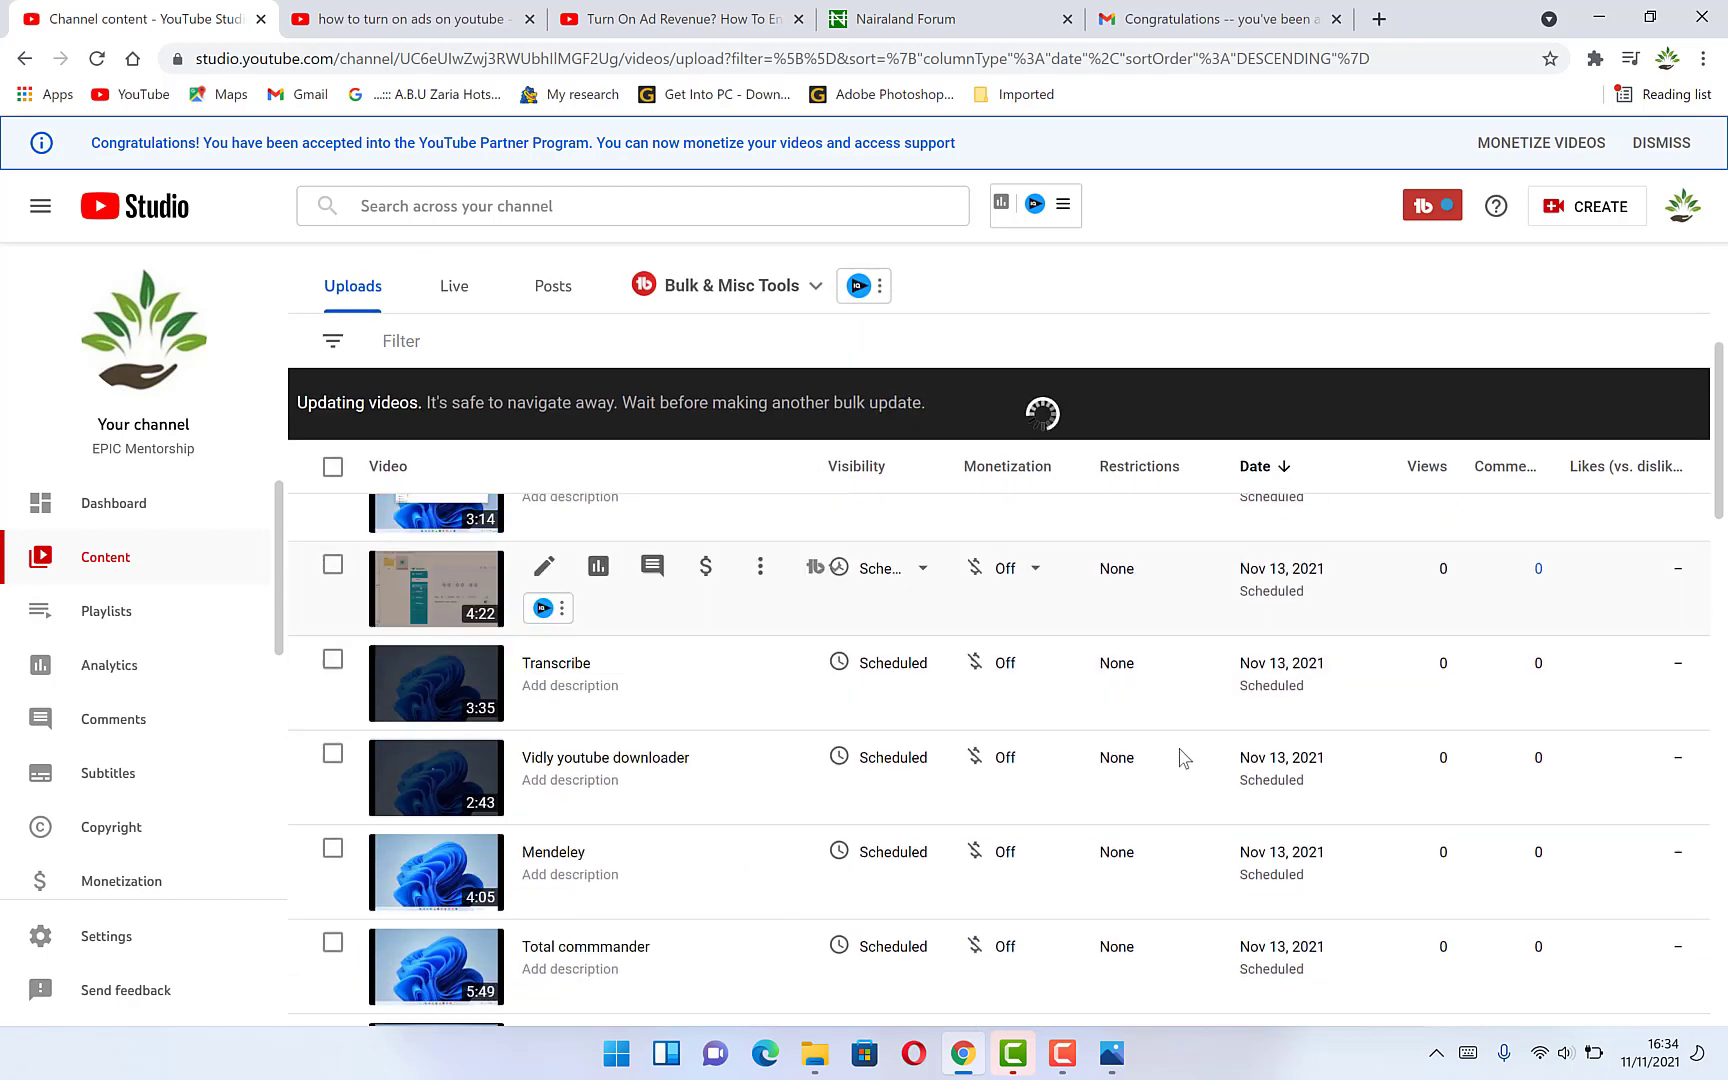
scroll(1060, 820, down, 15)
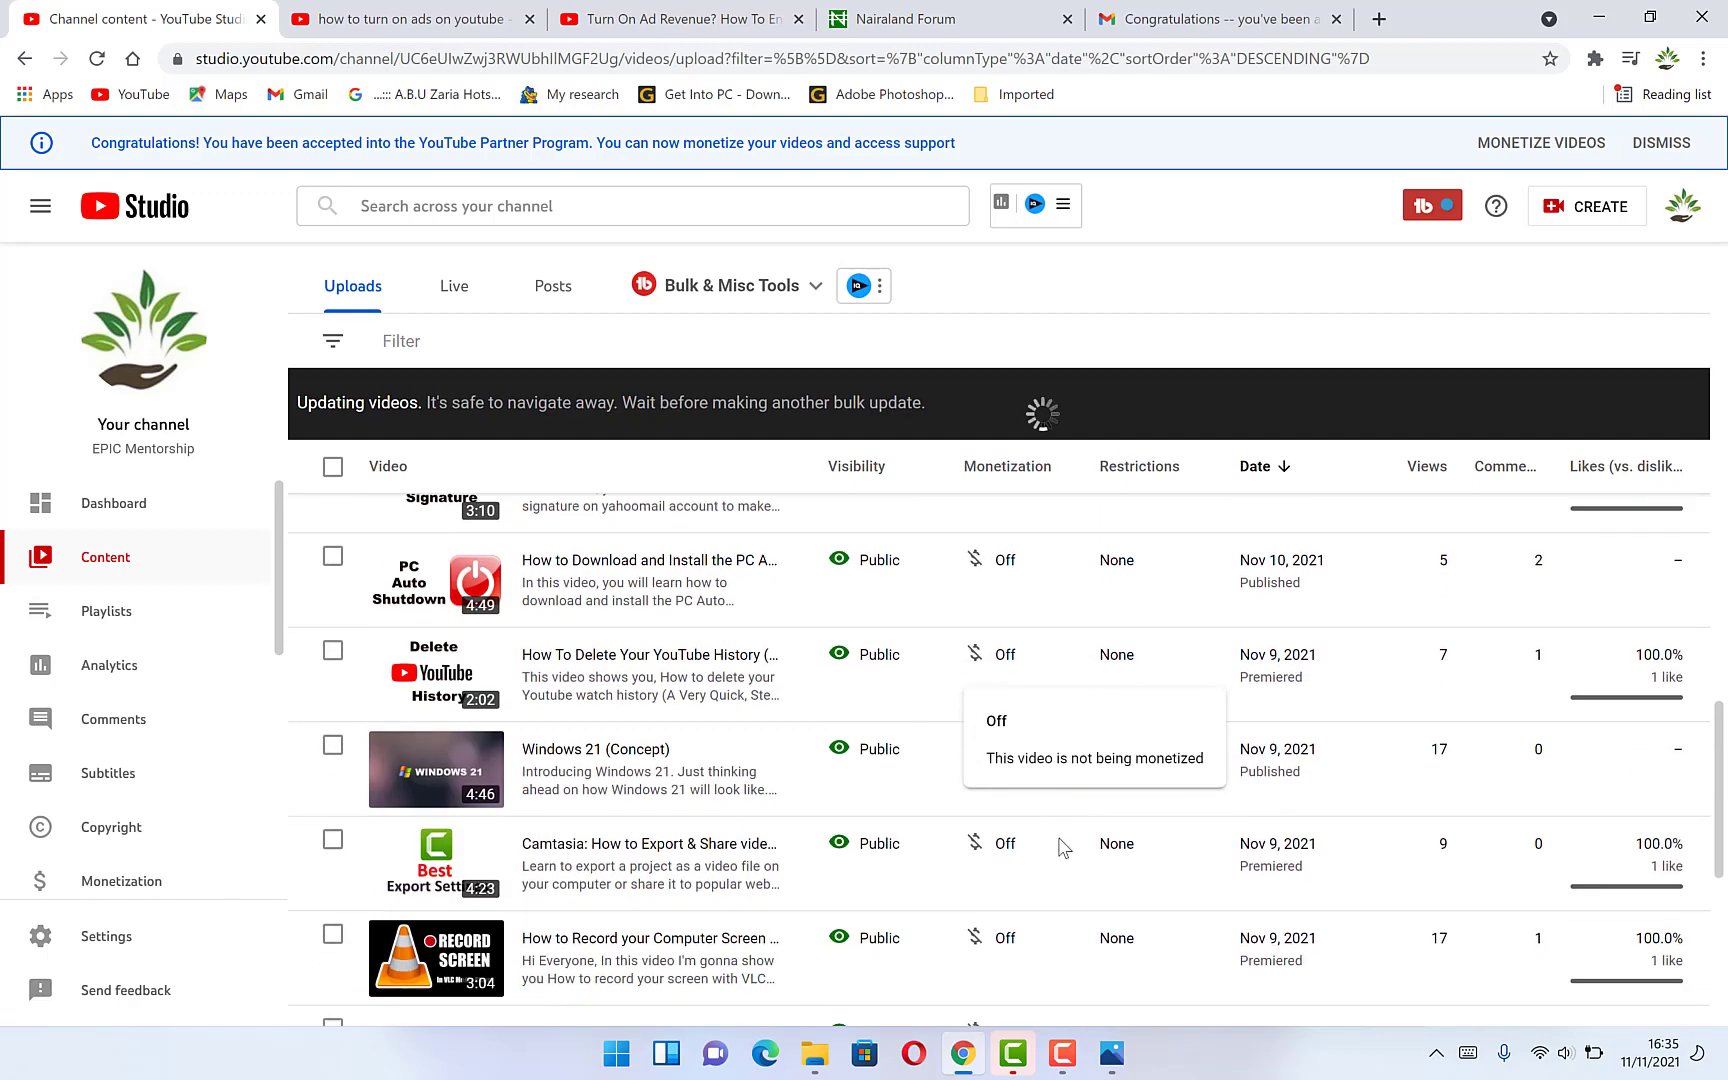
scroll(1063, 840, down, 8)
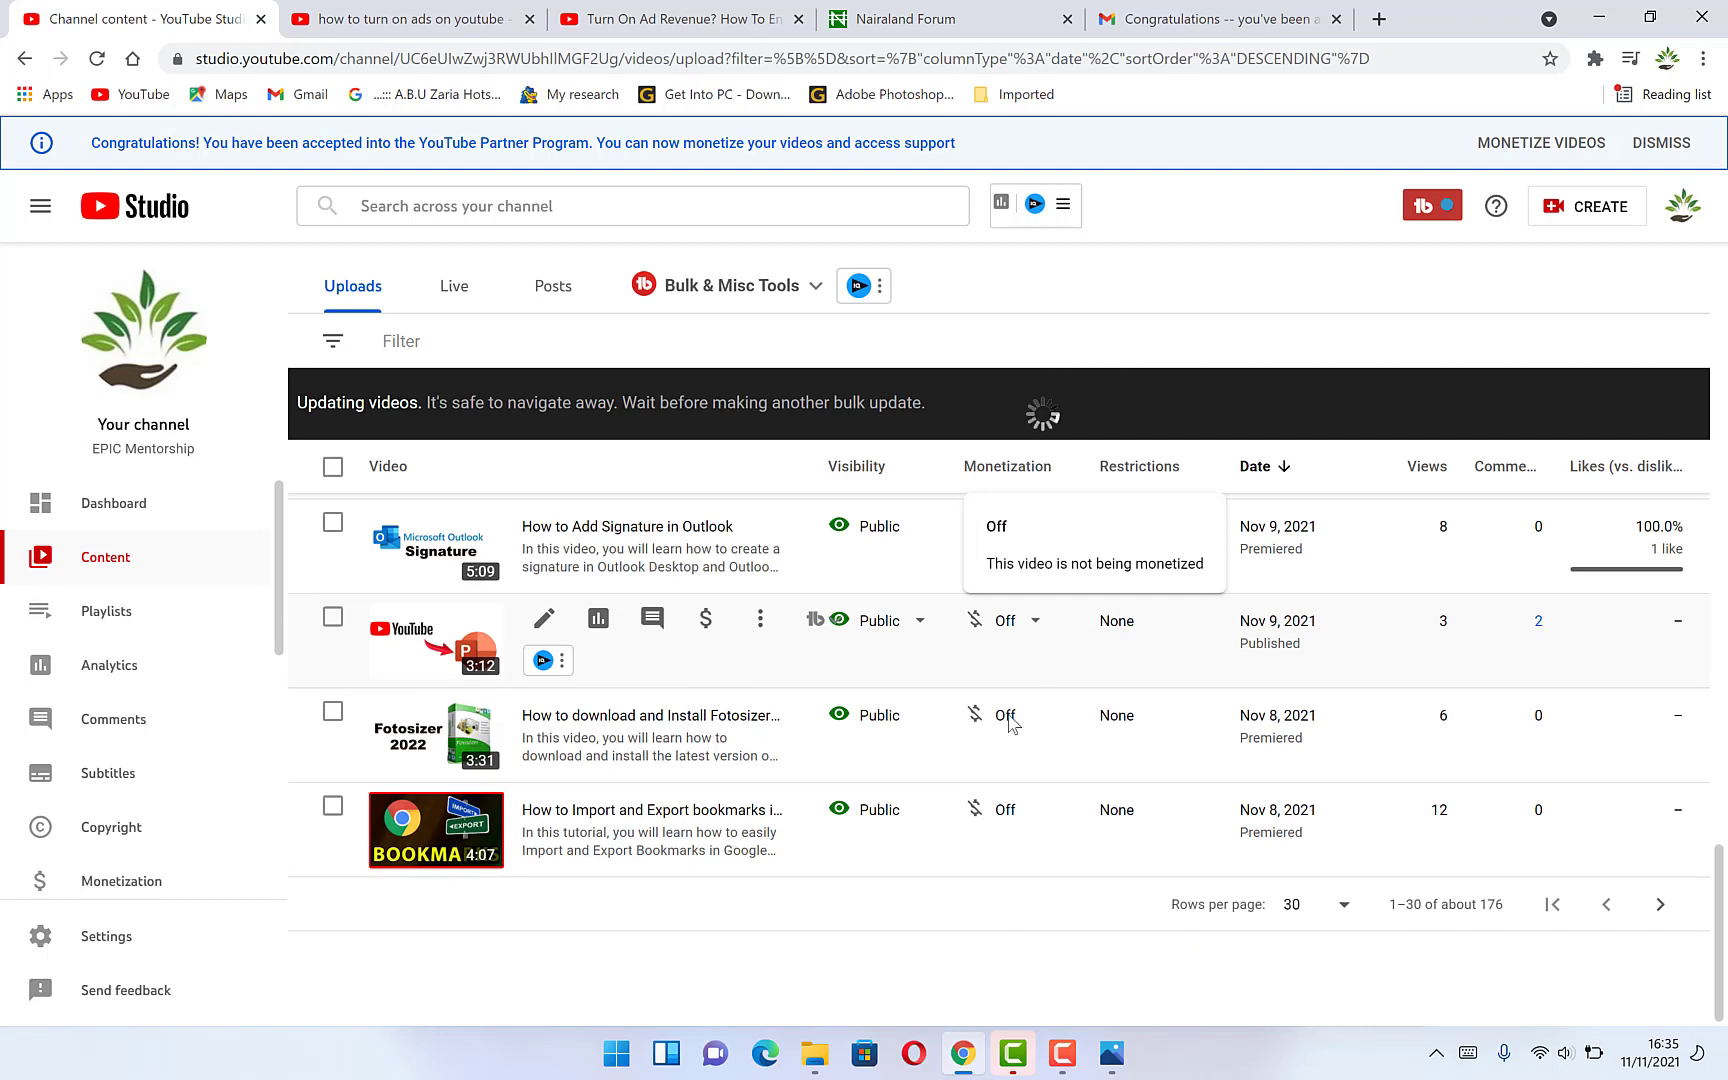
scroll(1115, 830, up, 6)
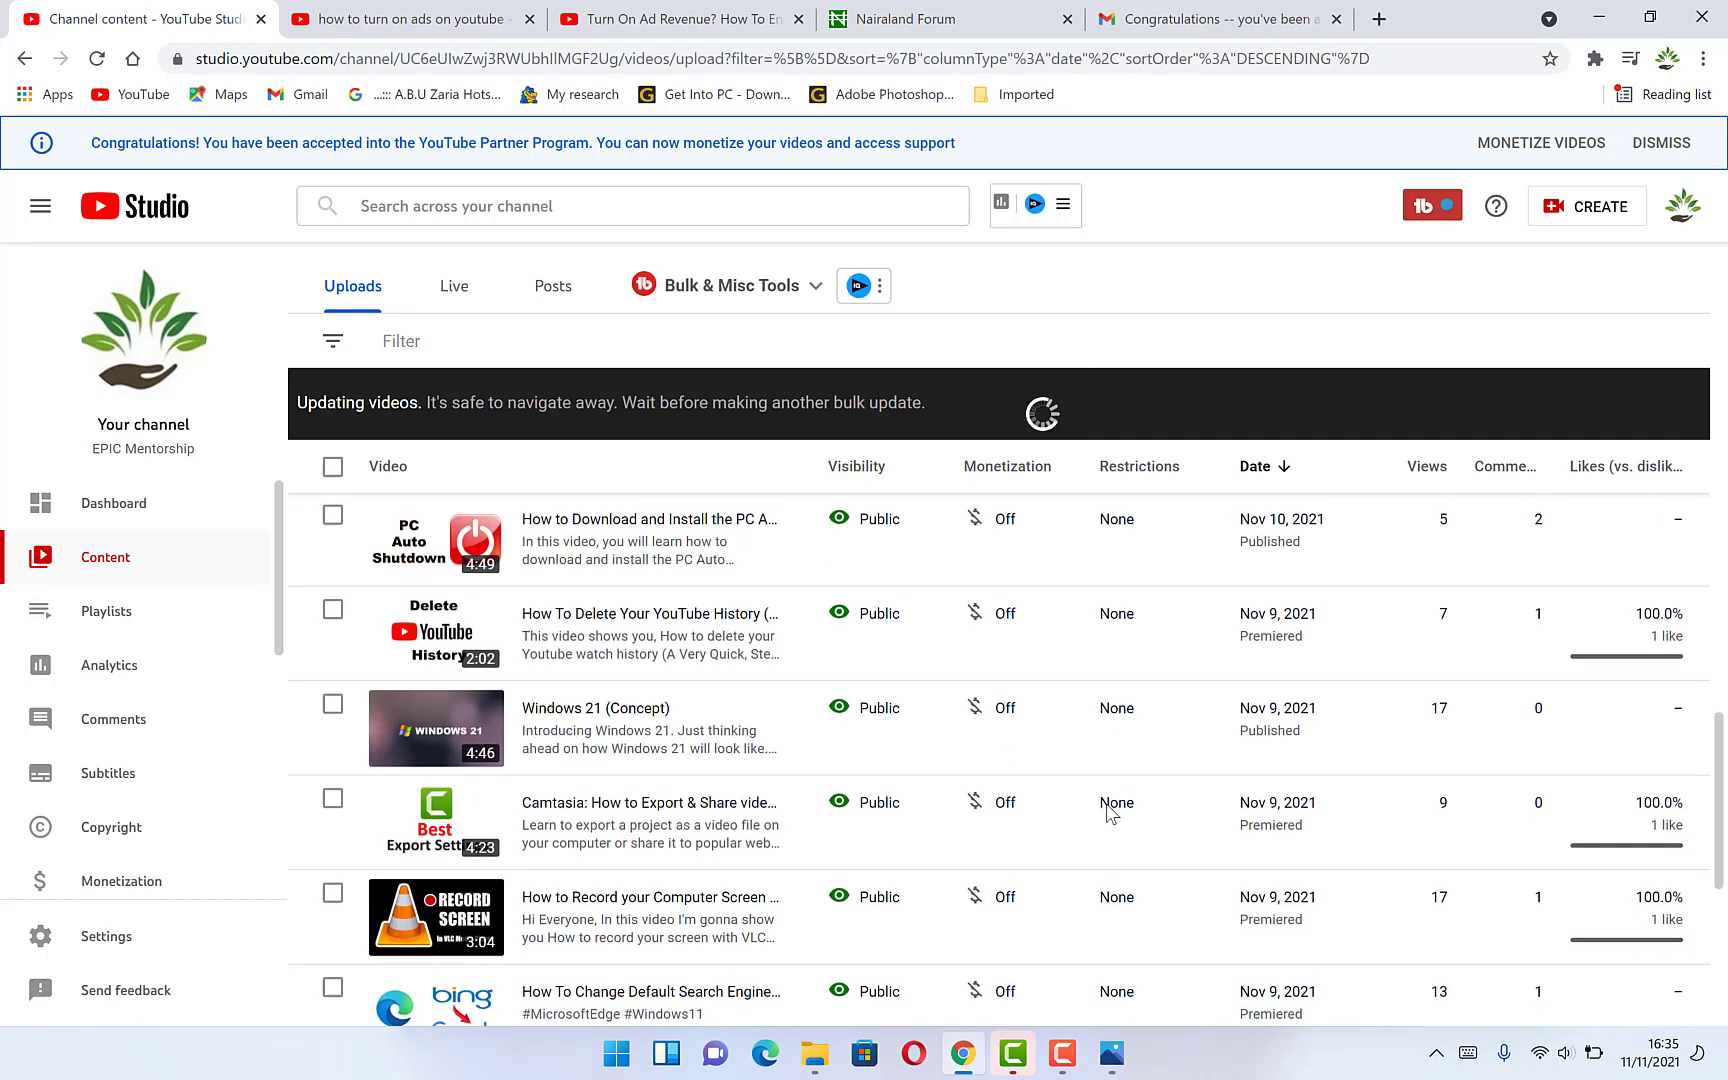
scroll(1108, 813, up, 3)
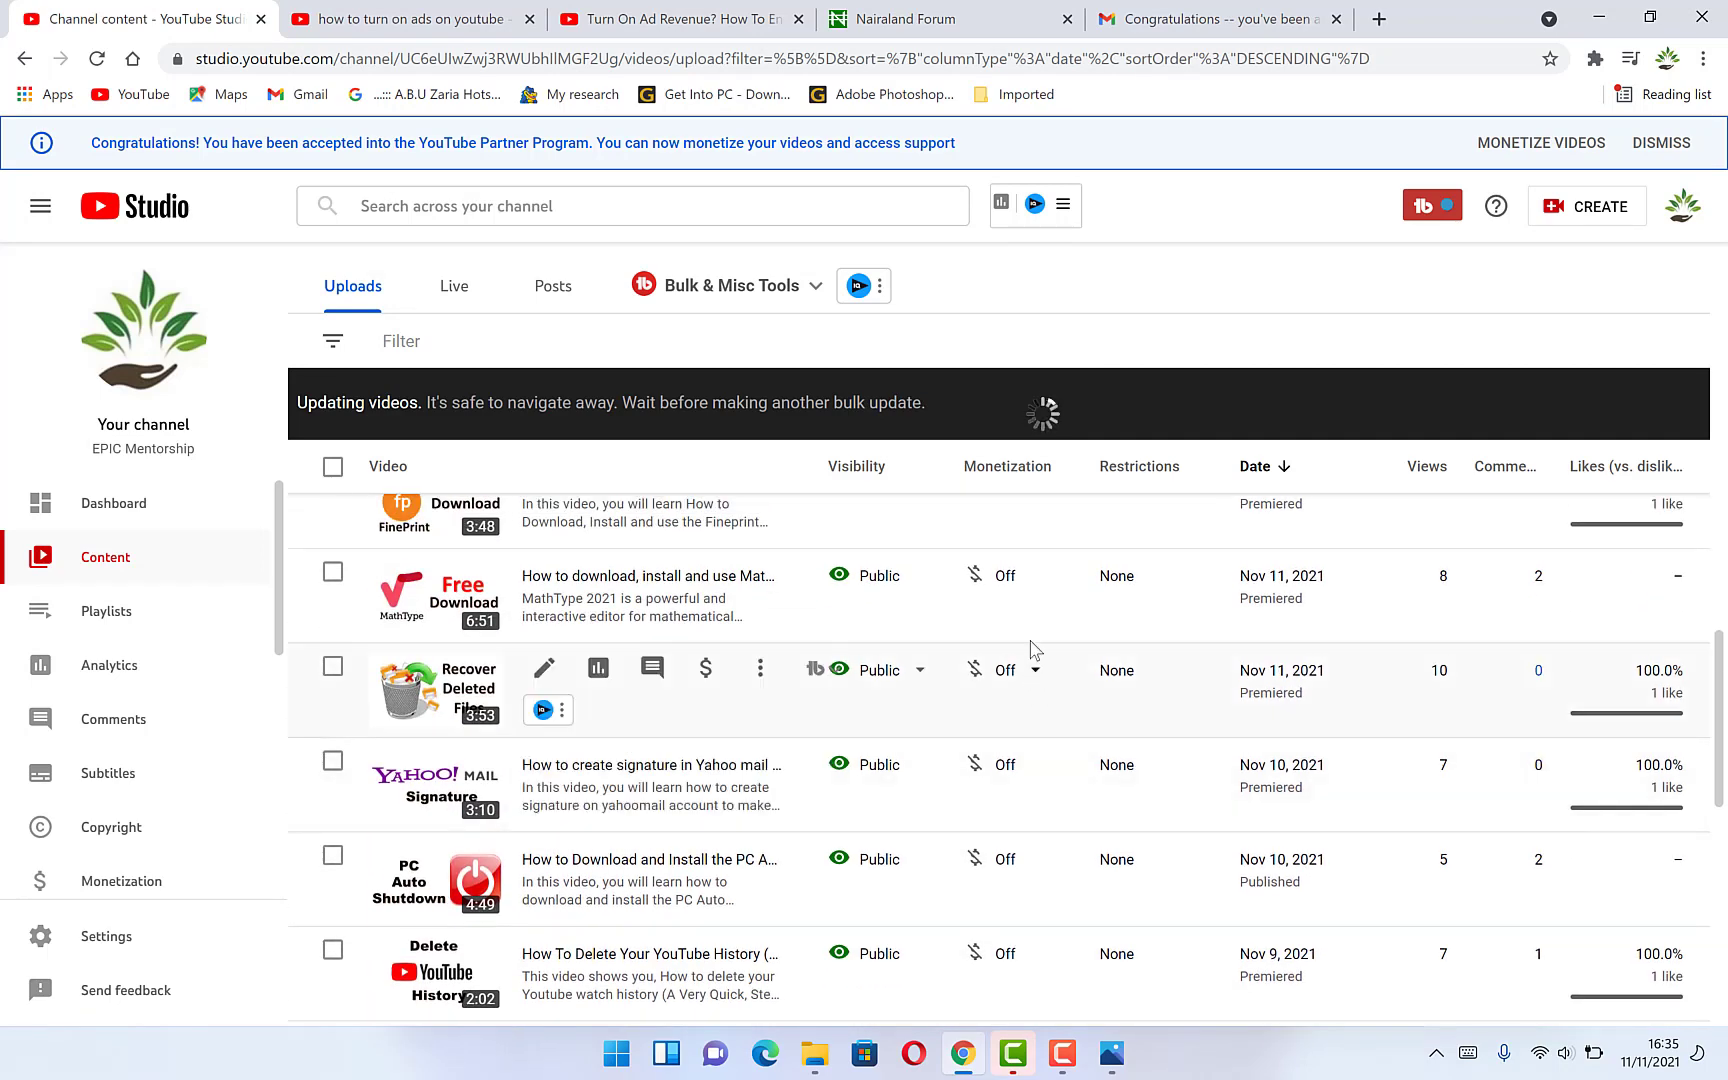
scroll(1030, 640, up, 12)
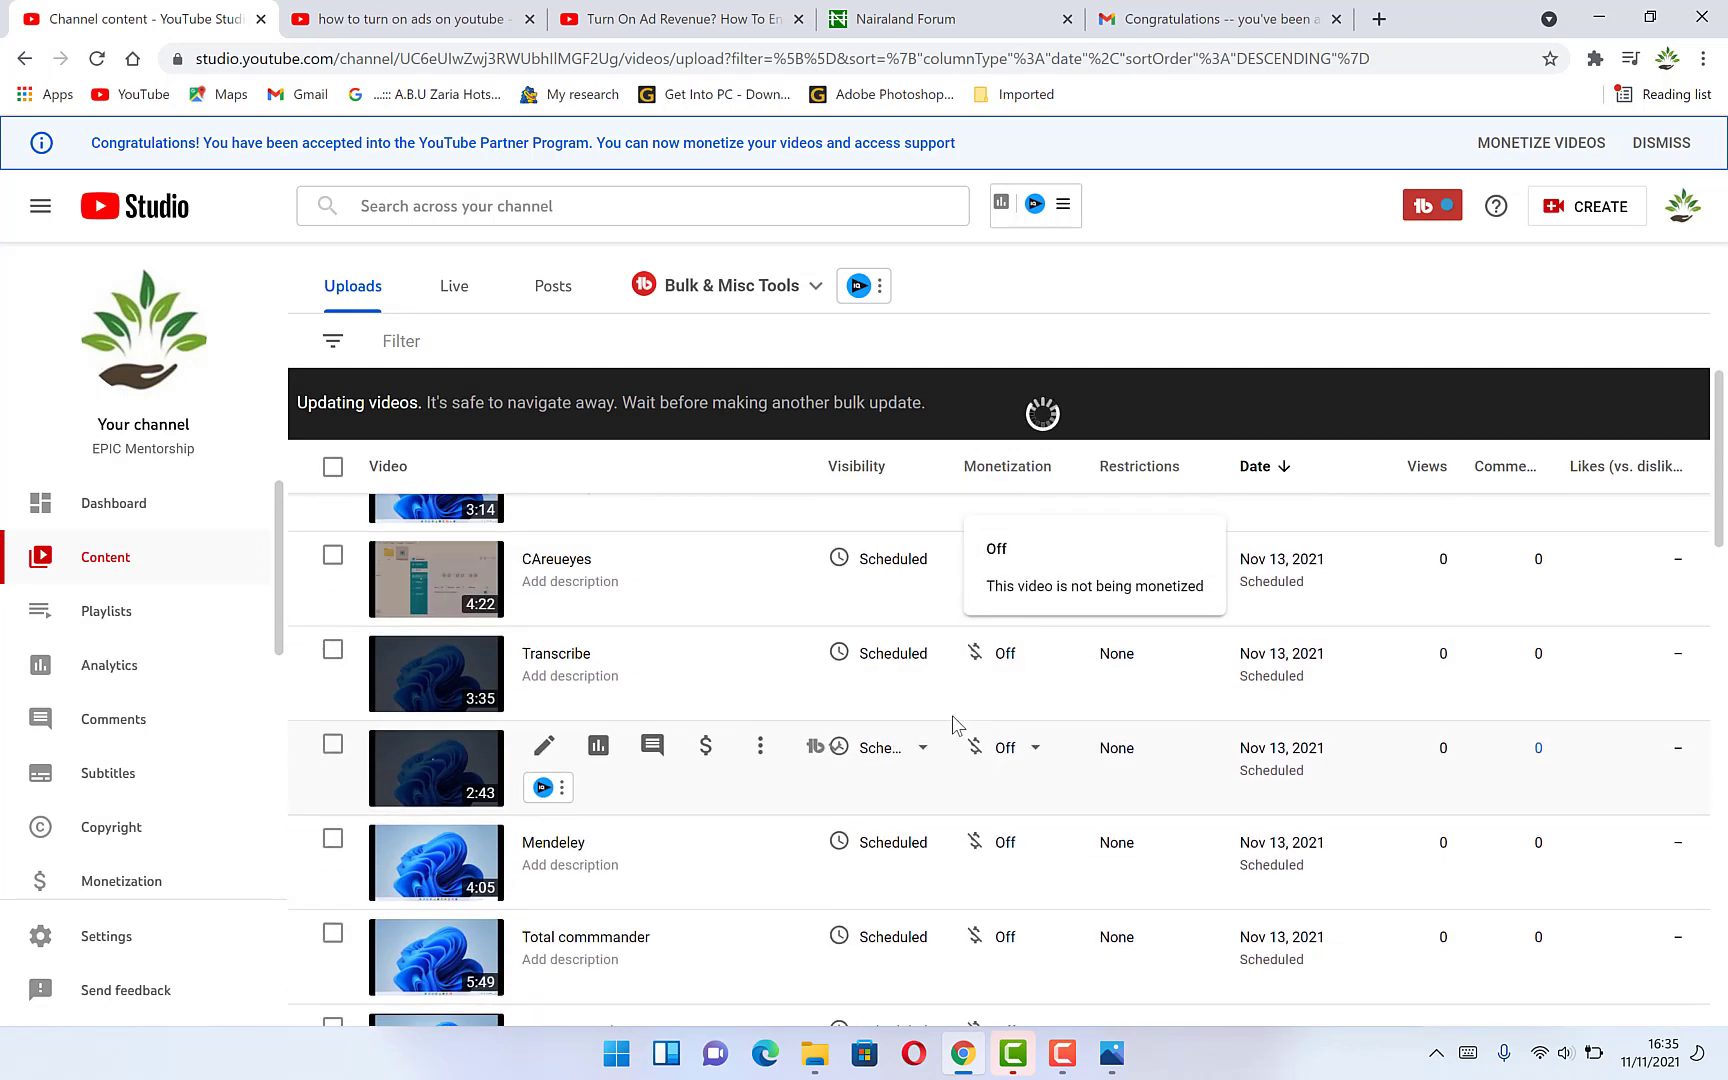
scroll(935, 718, up, 5)
scroll(997, 760, down, 6)
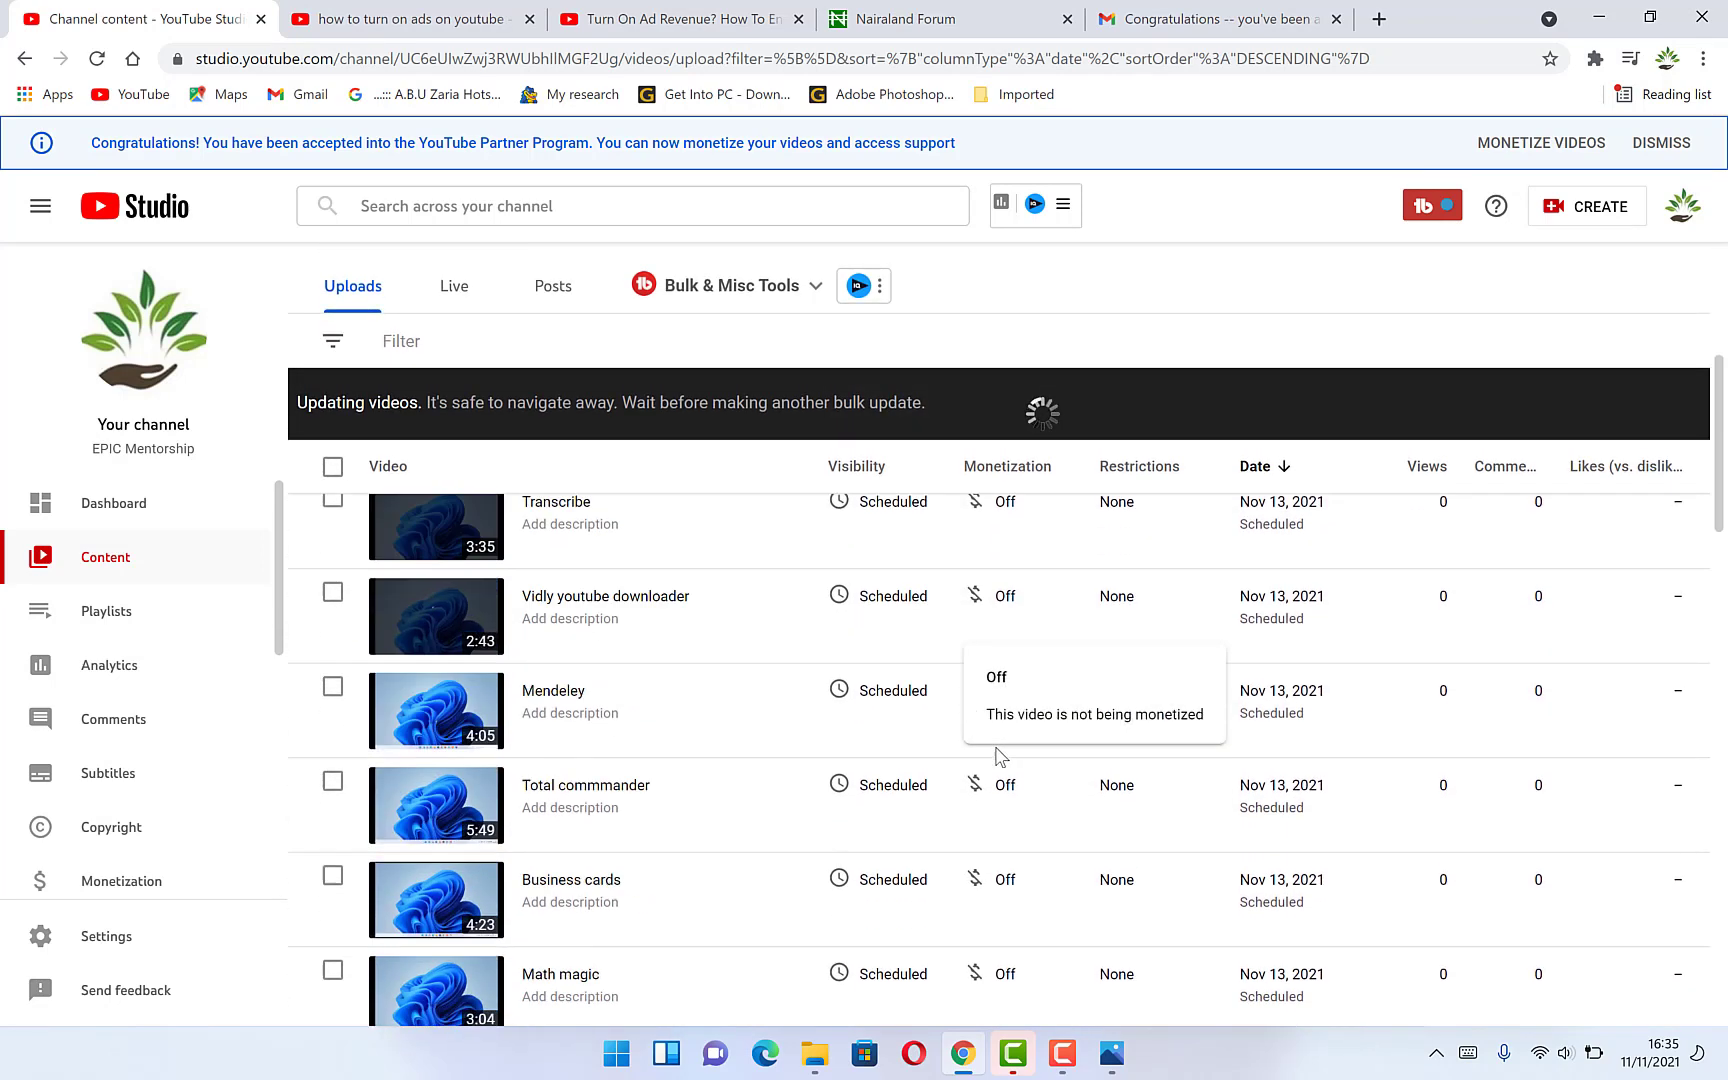
scroll(997, 757, down, 10)
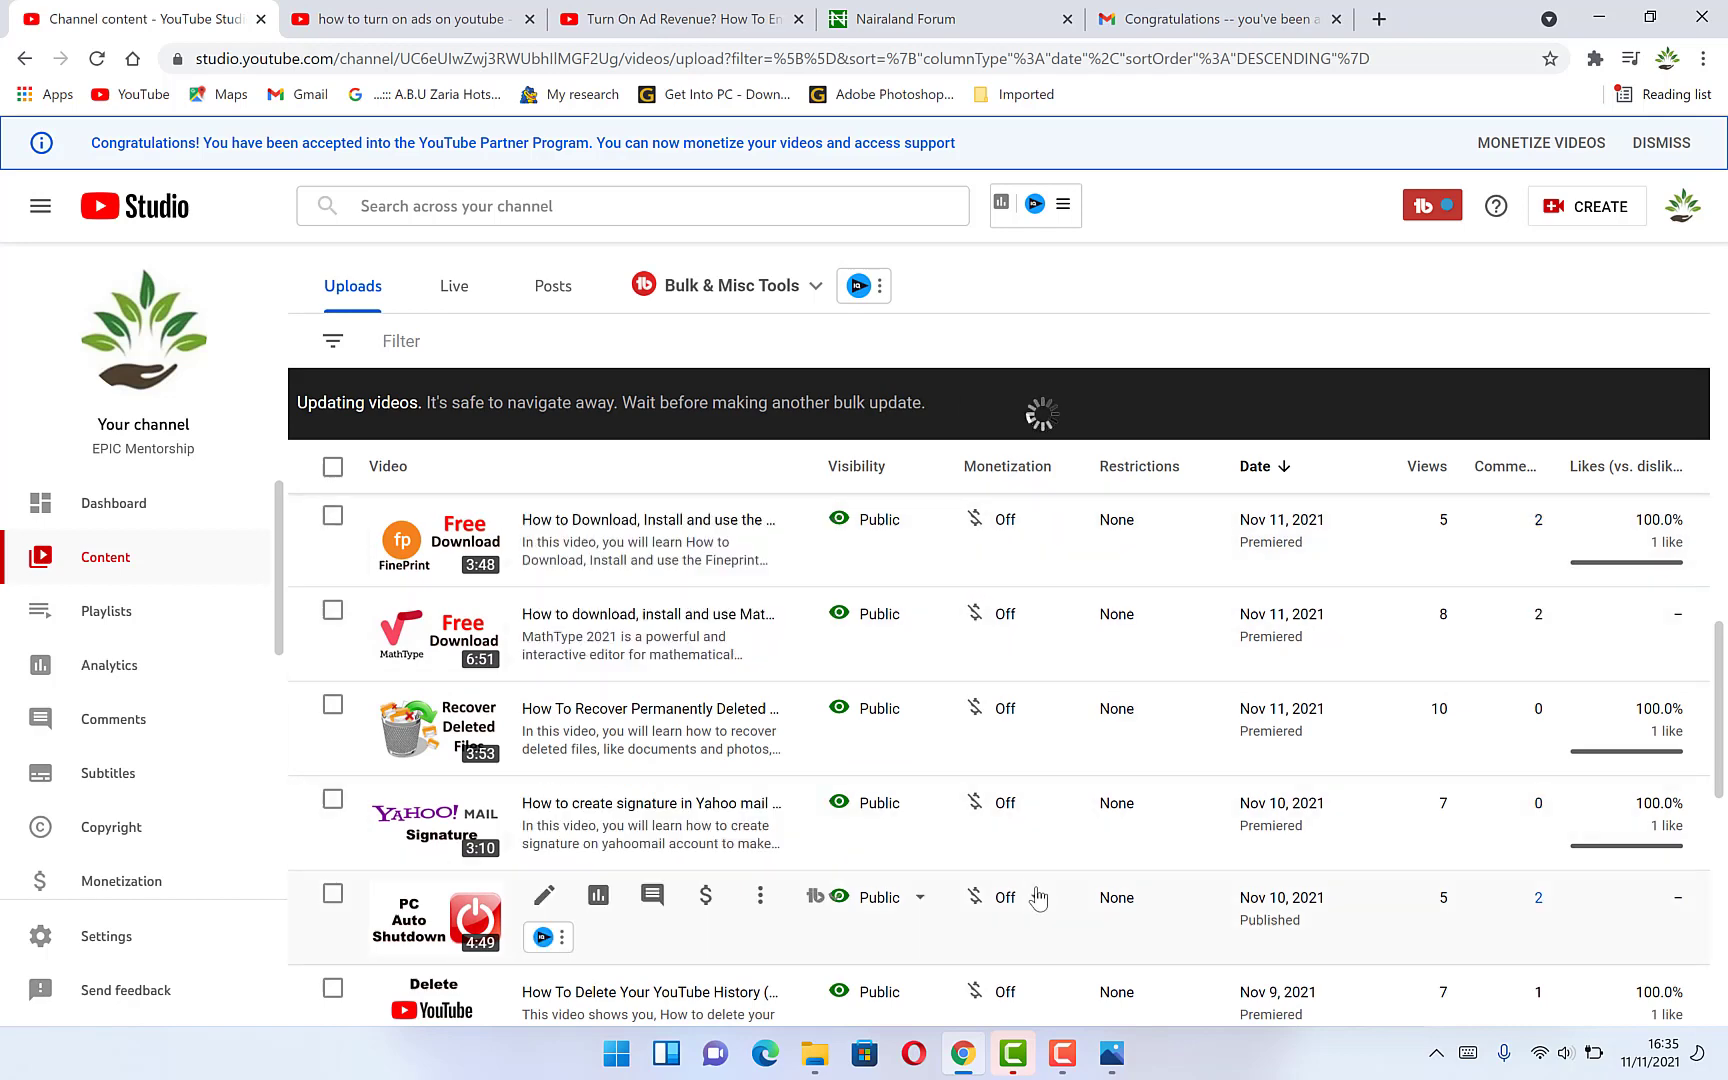
scroll(1038, 897, down, 12)
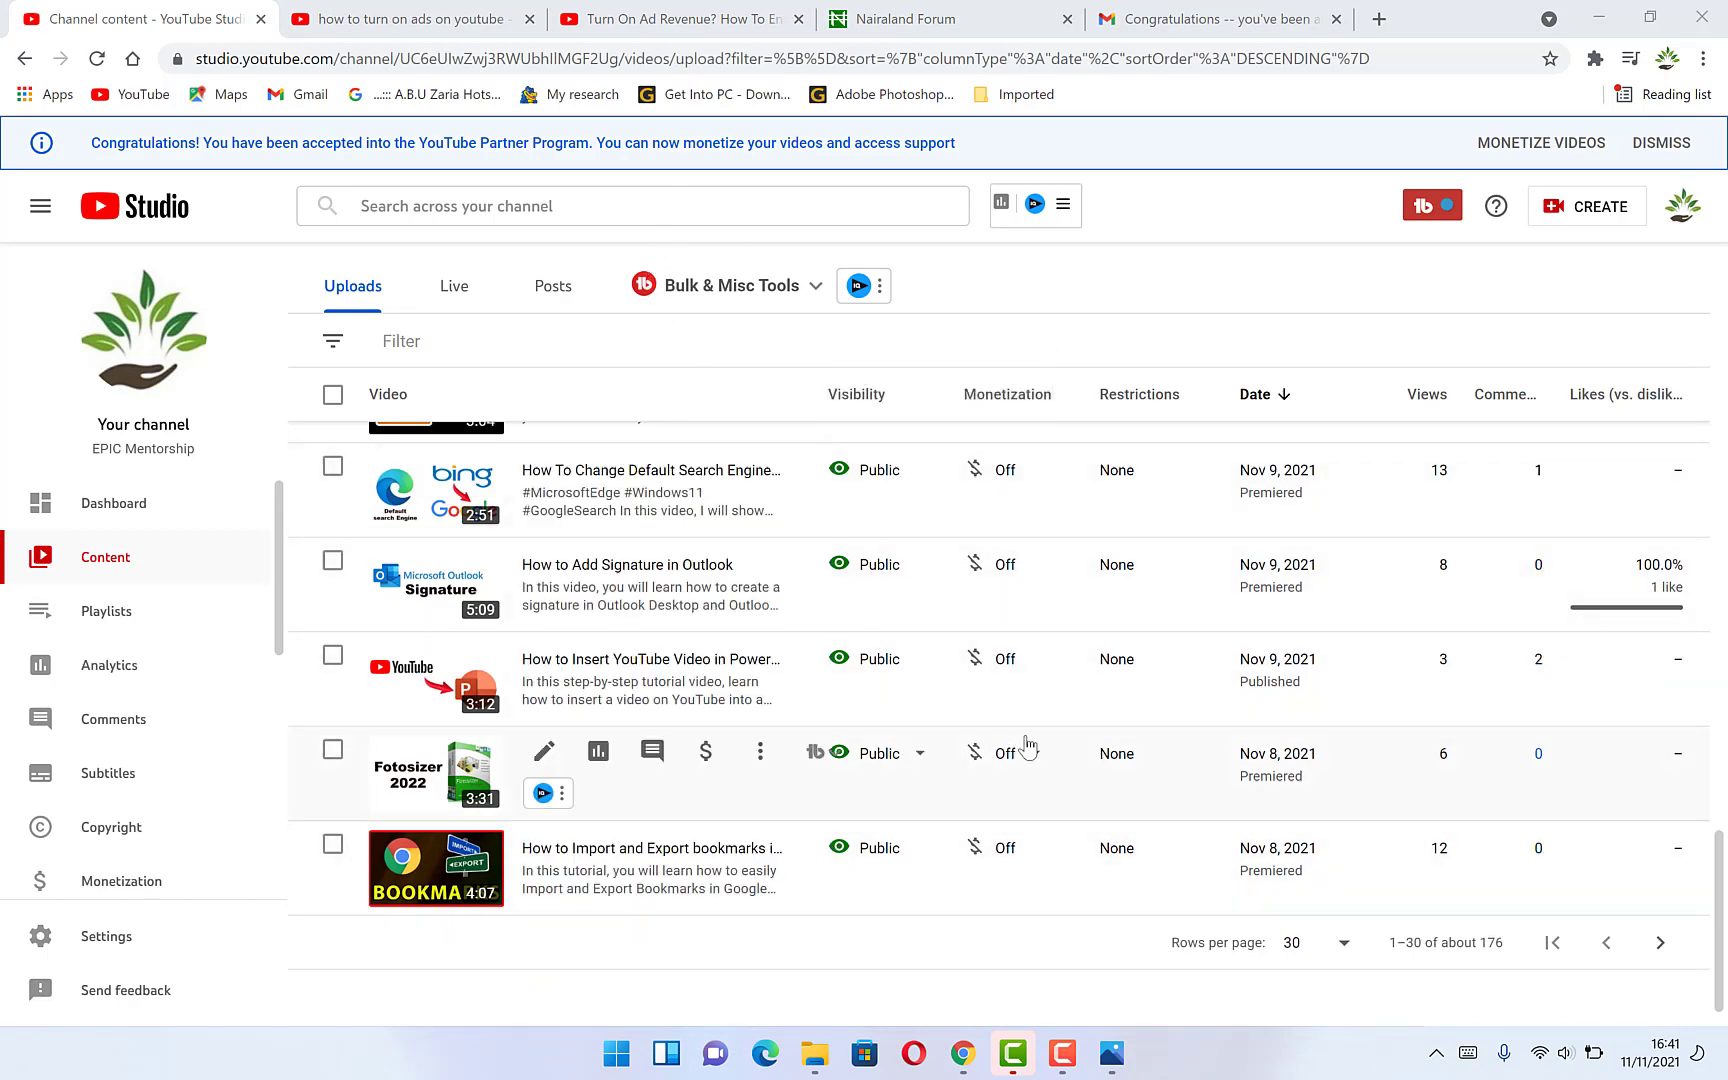
scroll(1061, 710, down, 1)
scroll(1061, 708, up, 7)
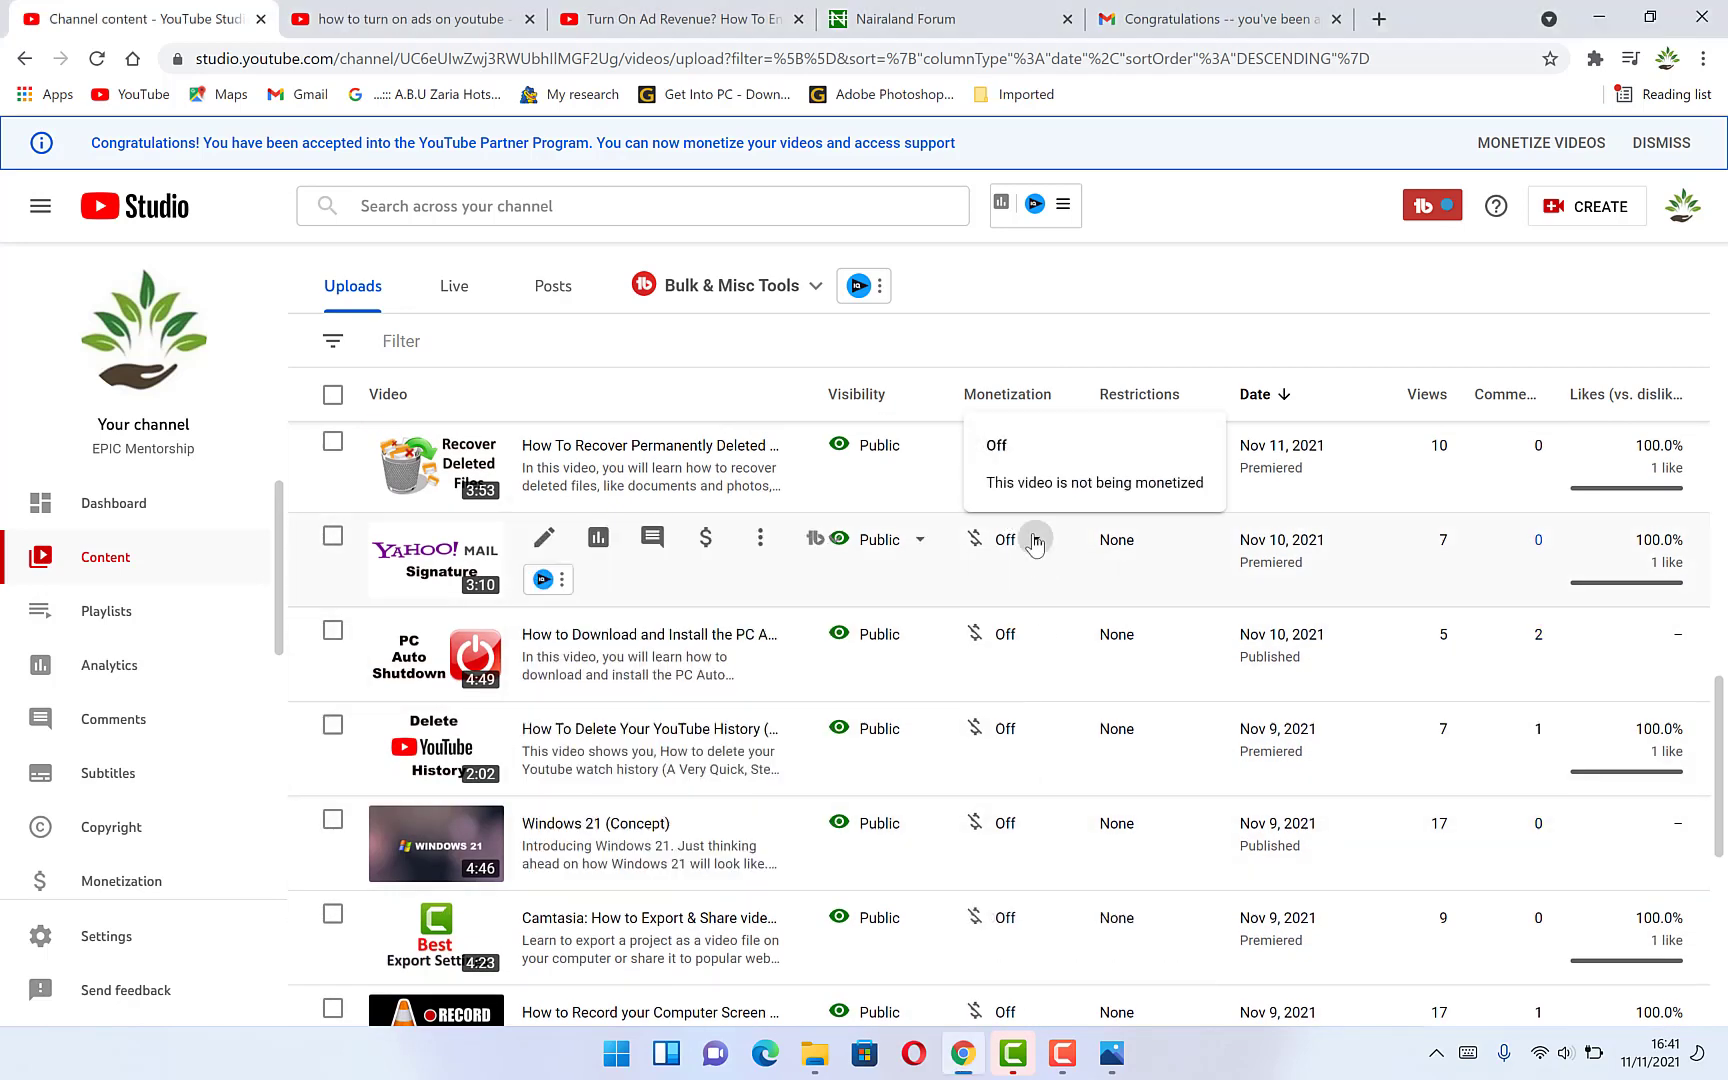
Check the Yahoo signature video's monetization setting, then reload the Content page to refresh statuses.
click(1036, 543)
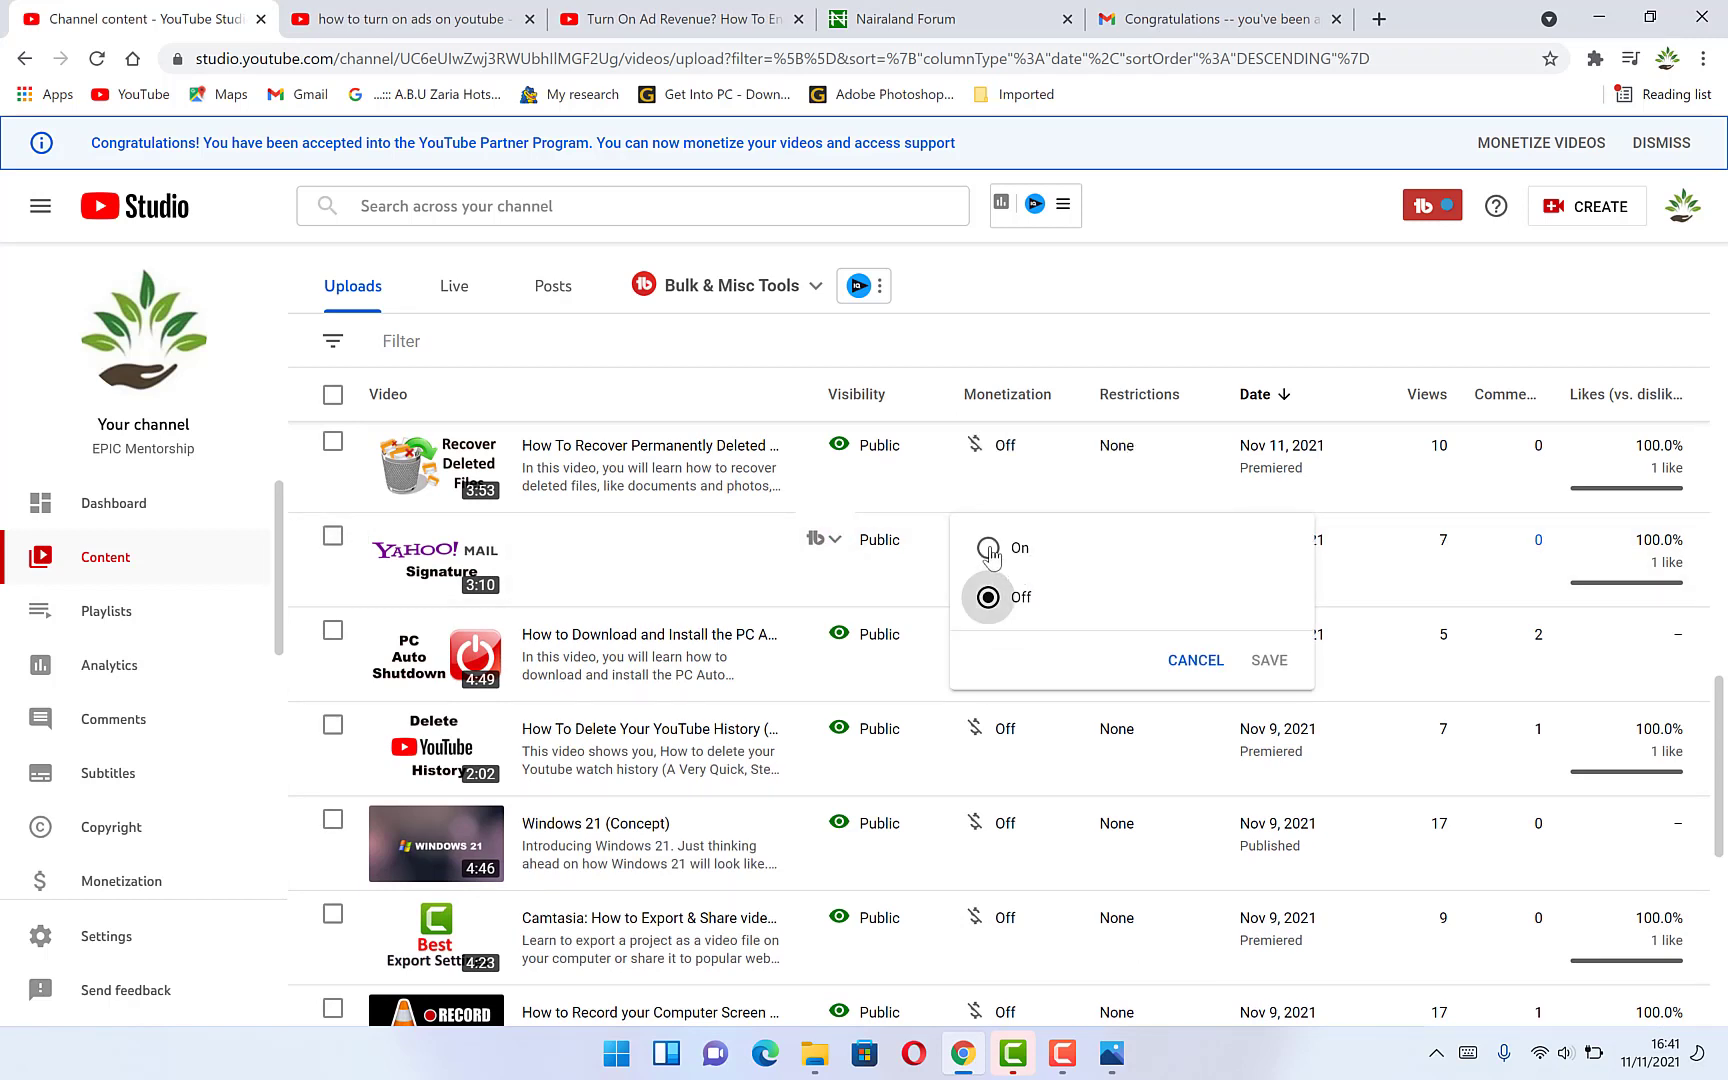
click(97, 59)
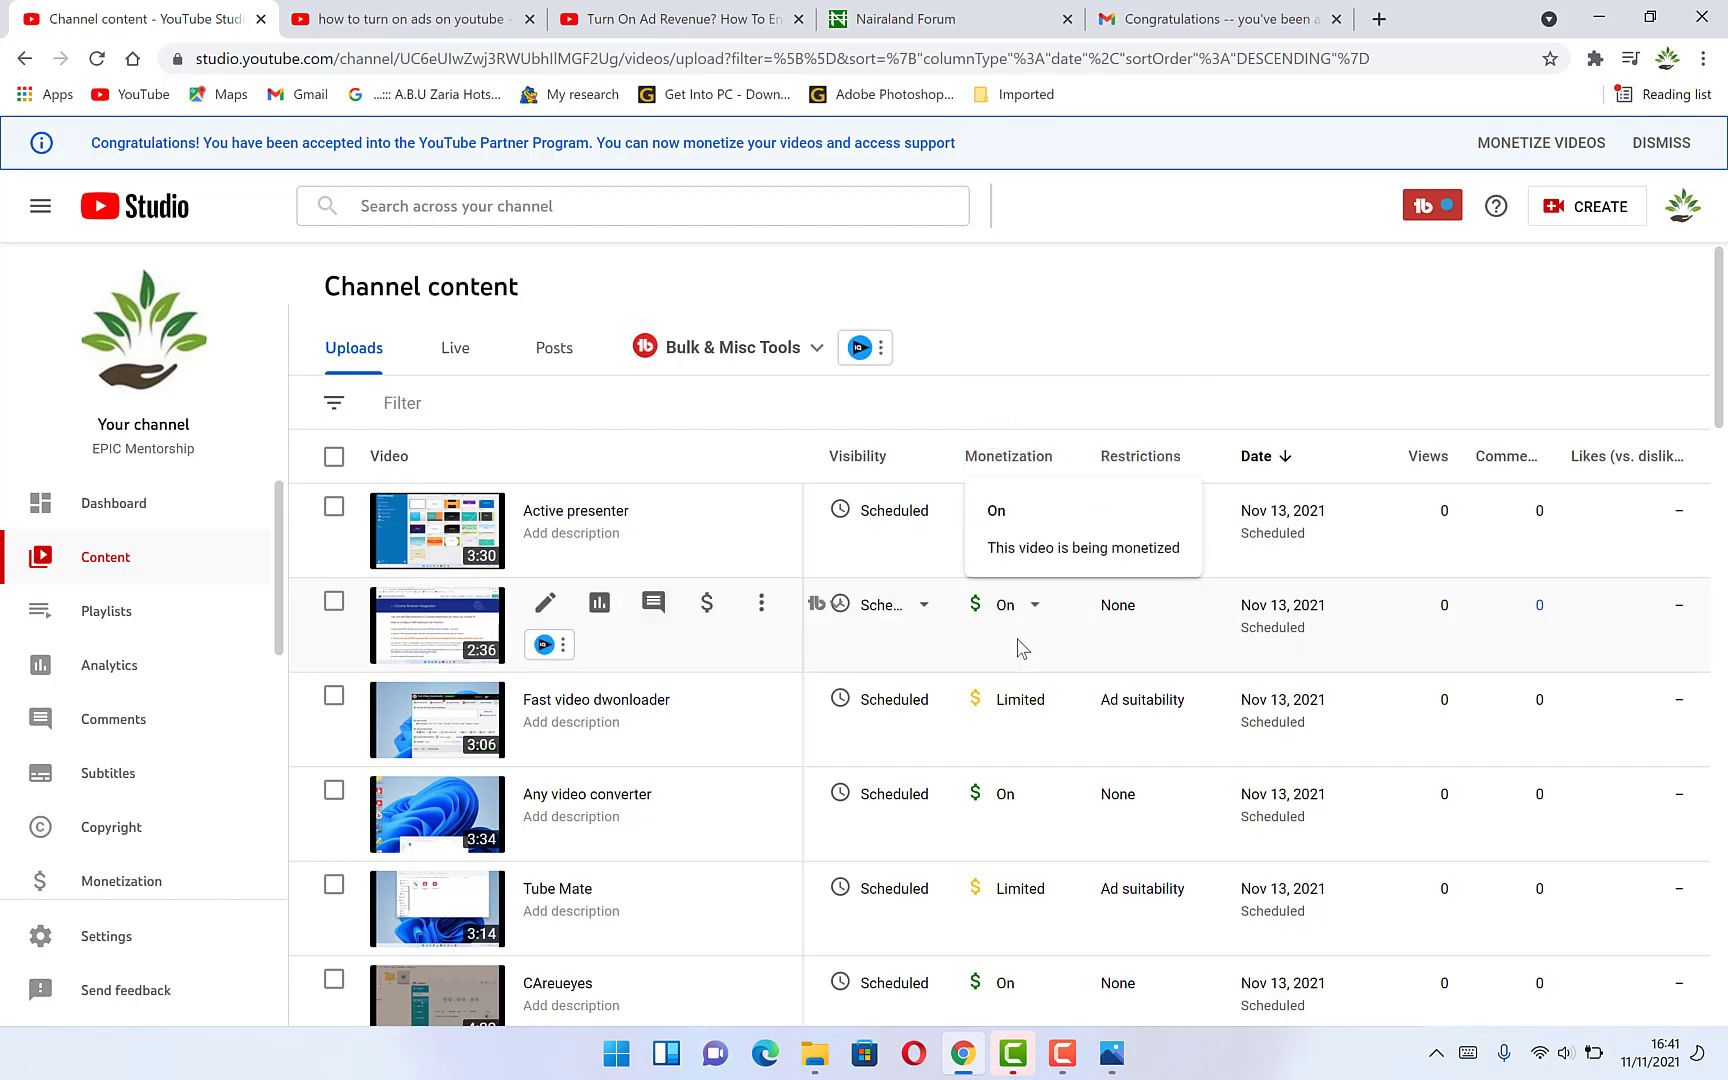
Scroll to the next uploads page to see the Windows 11, Office 2019 and Windows 10 videos' monetization status.
mouse_move(1145, 706)
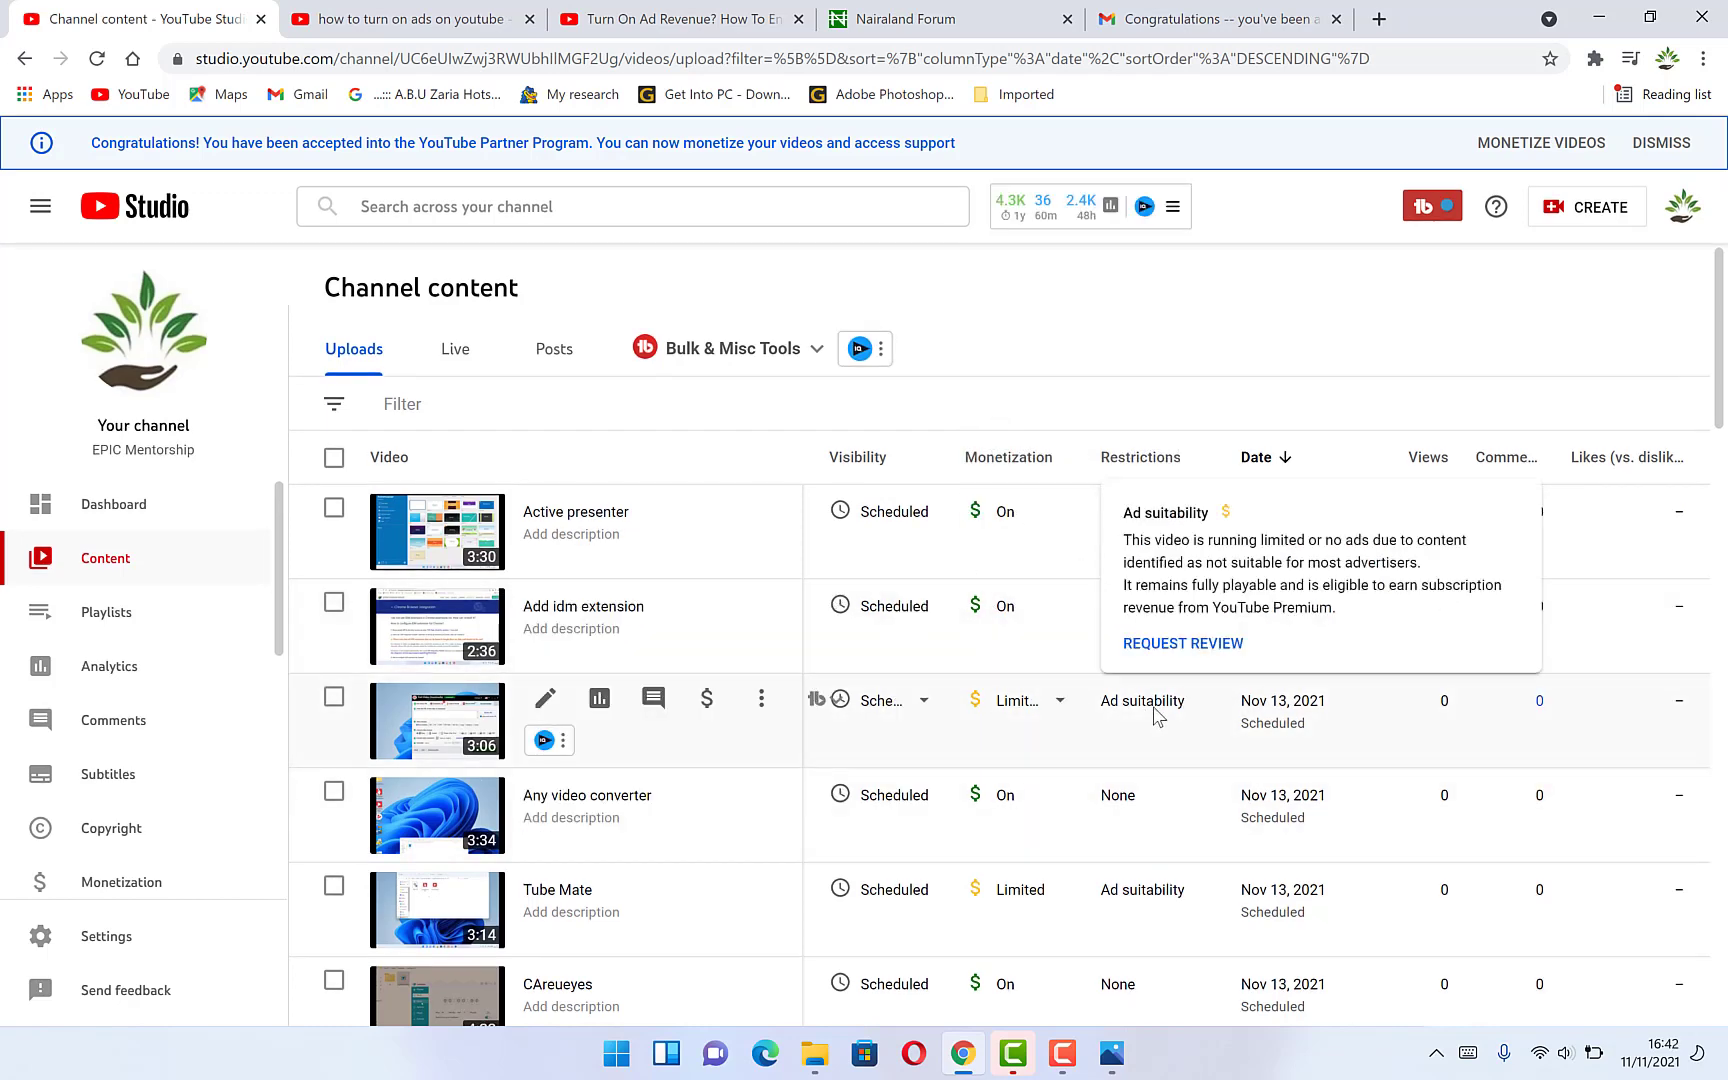
scroll(1034, 700, down, 10)
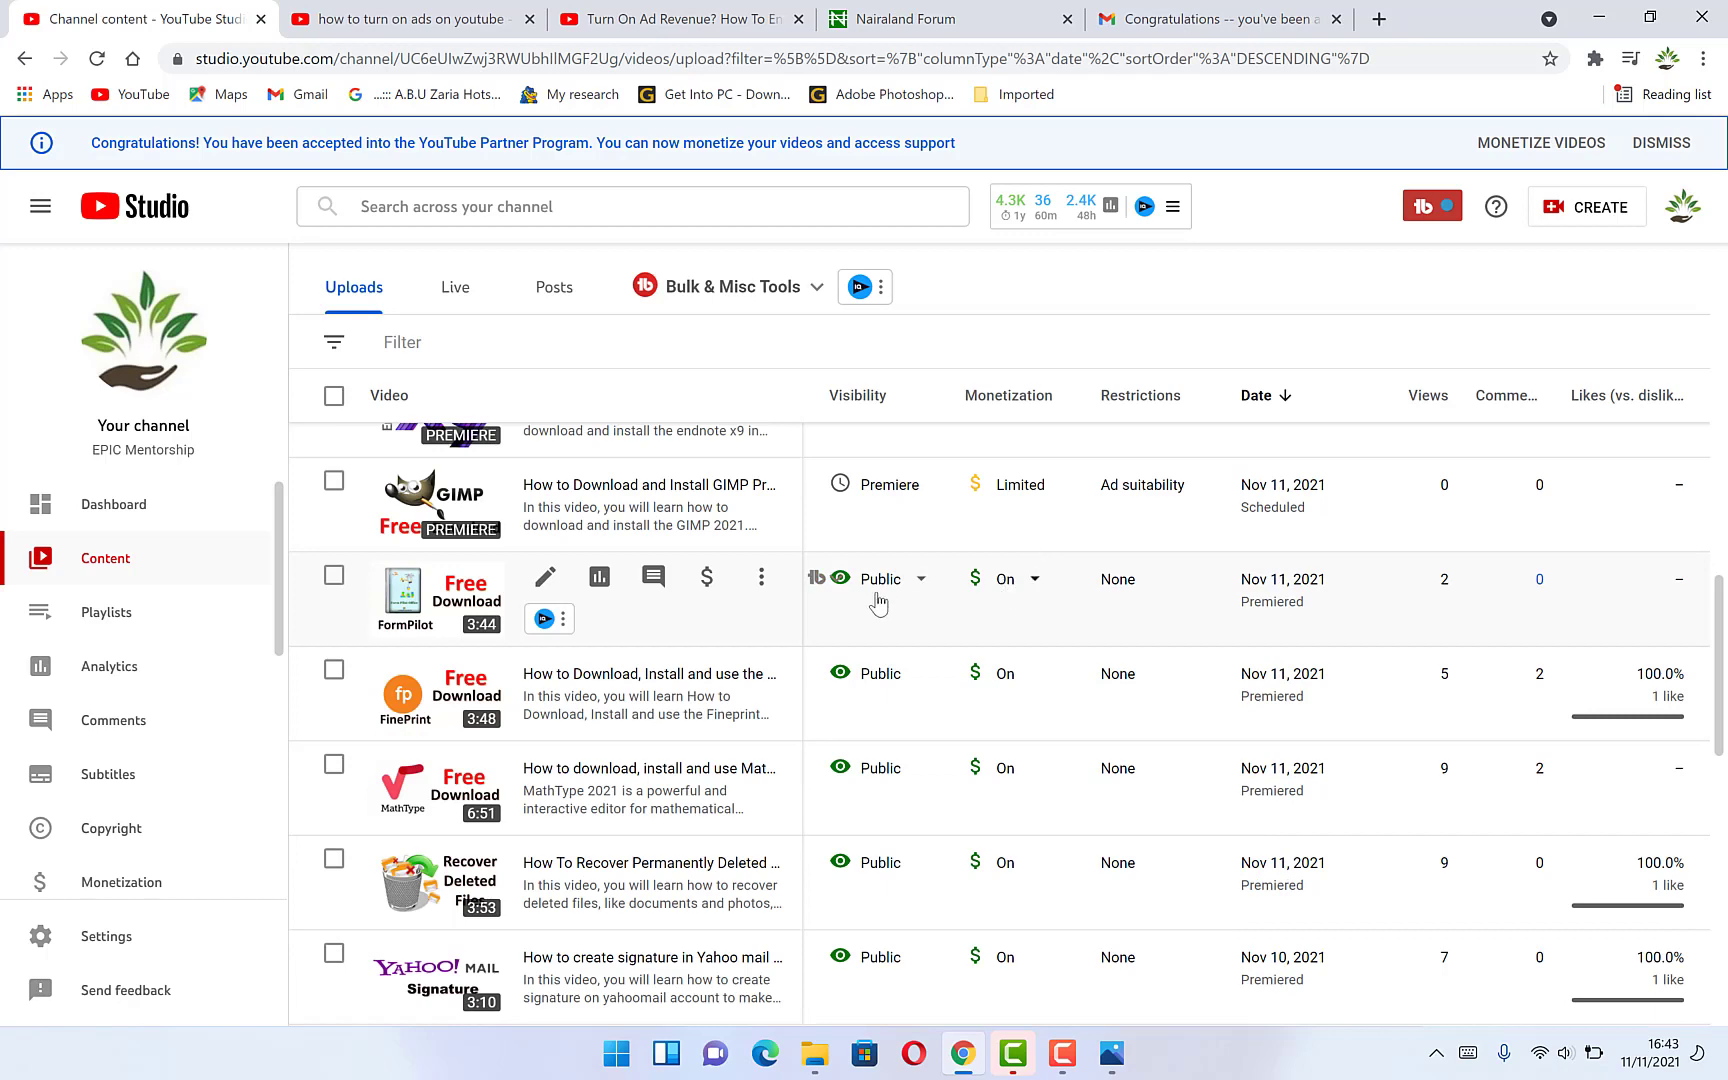
scroll(870, 608, down, 5)
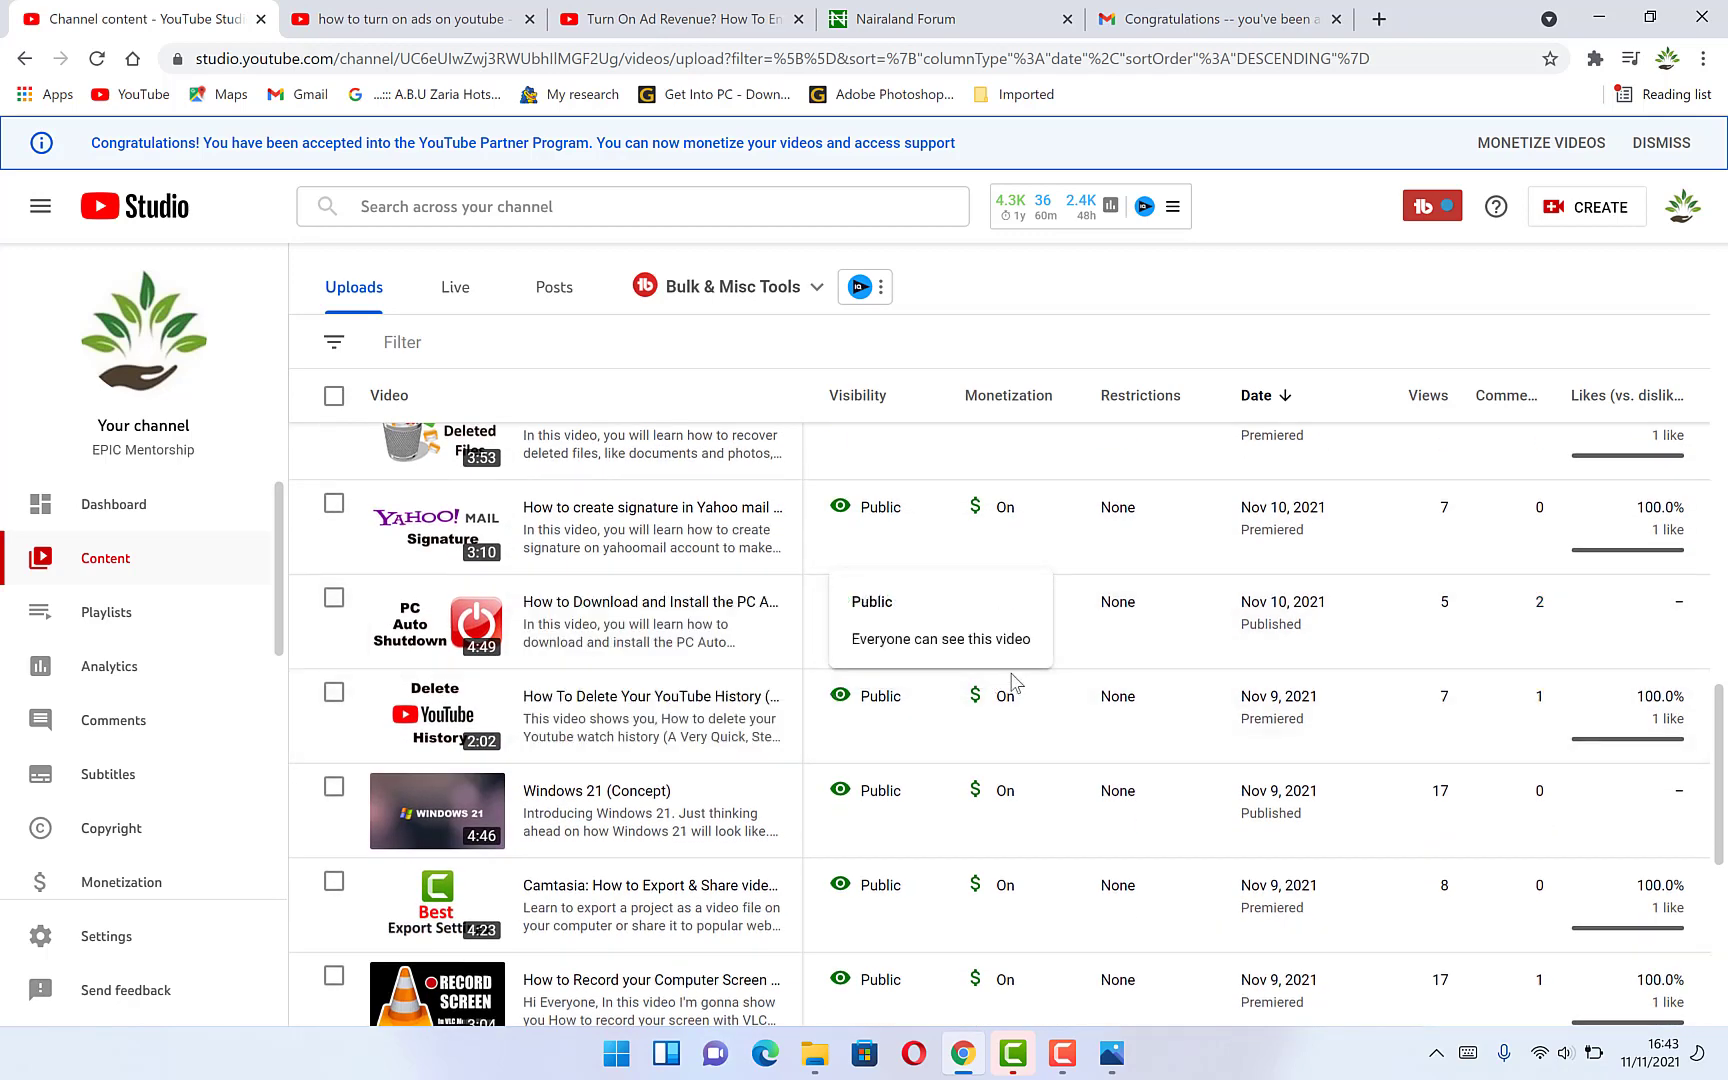
mouse_move(1013, 698)
scroll(1022, 829, down, 2)
mouse_move(990, 845)
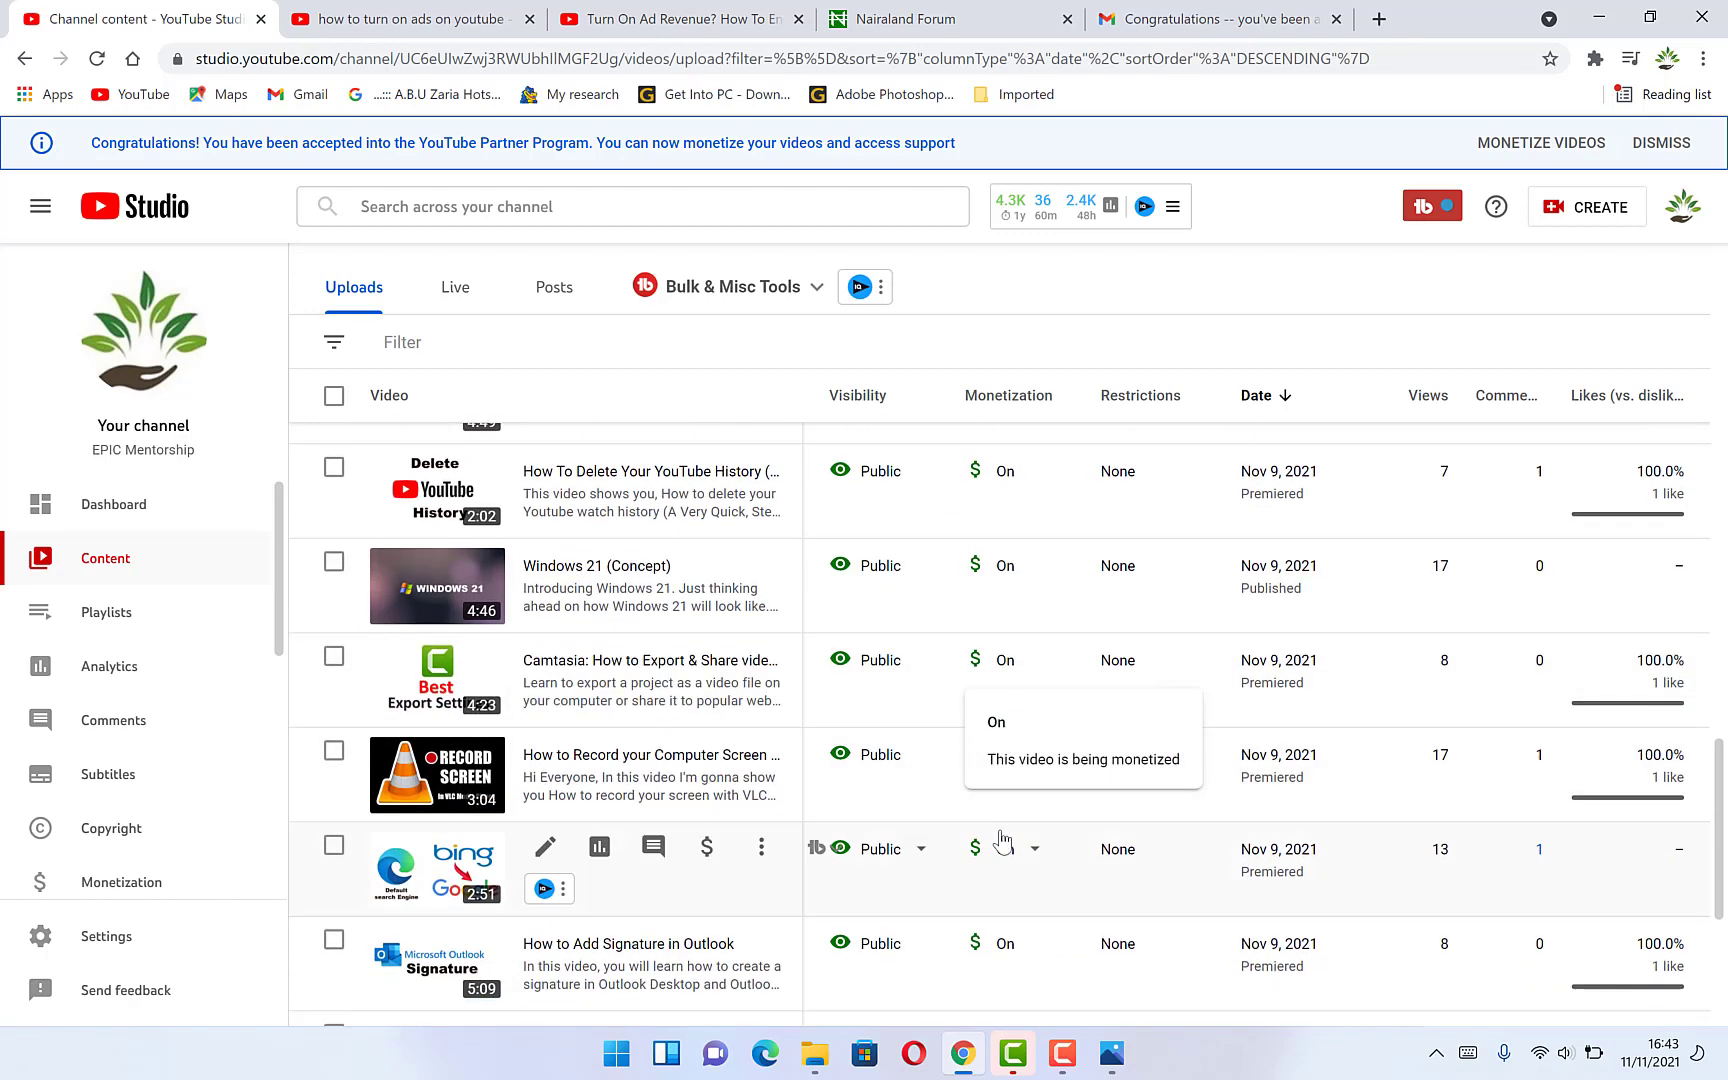
scroll(1207, 760, down, 10)
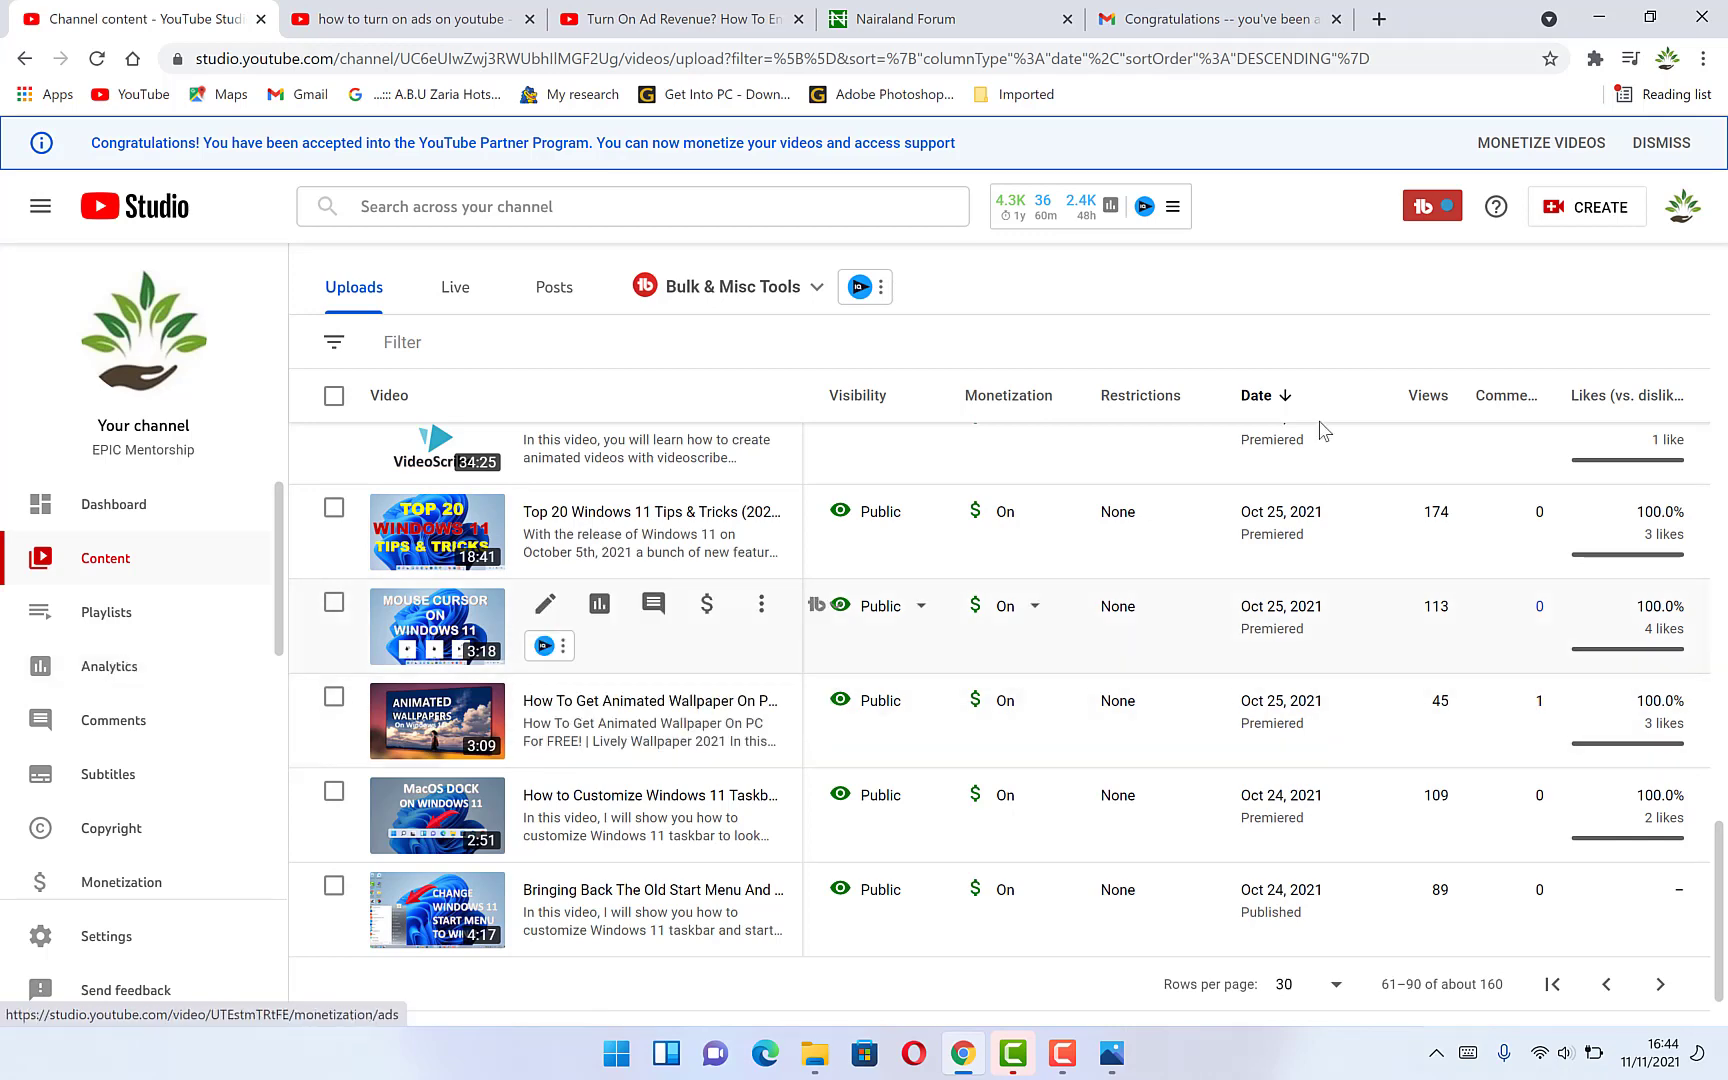
scroll(1100, 870, down, 1)
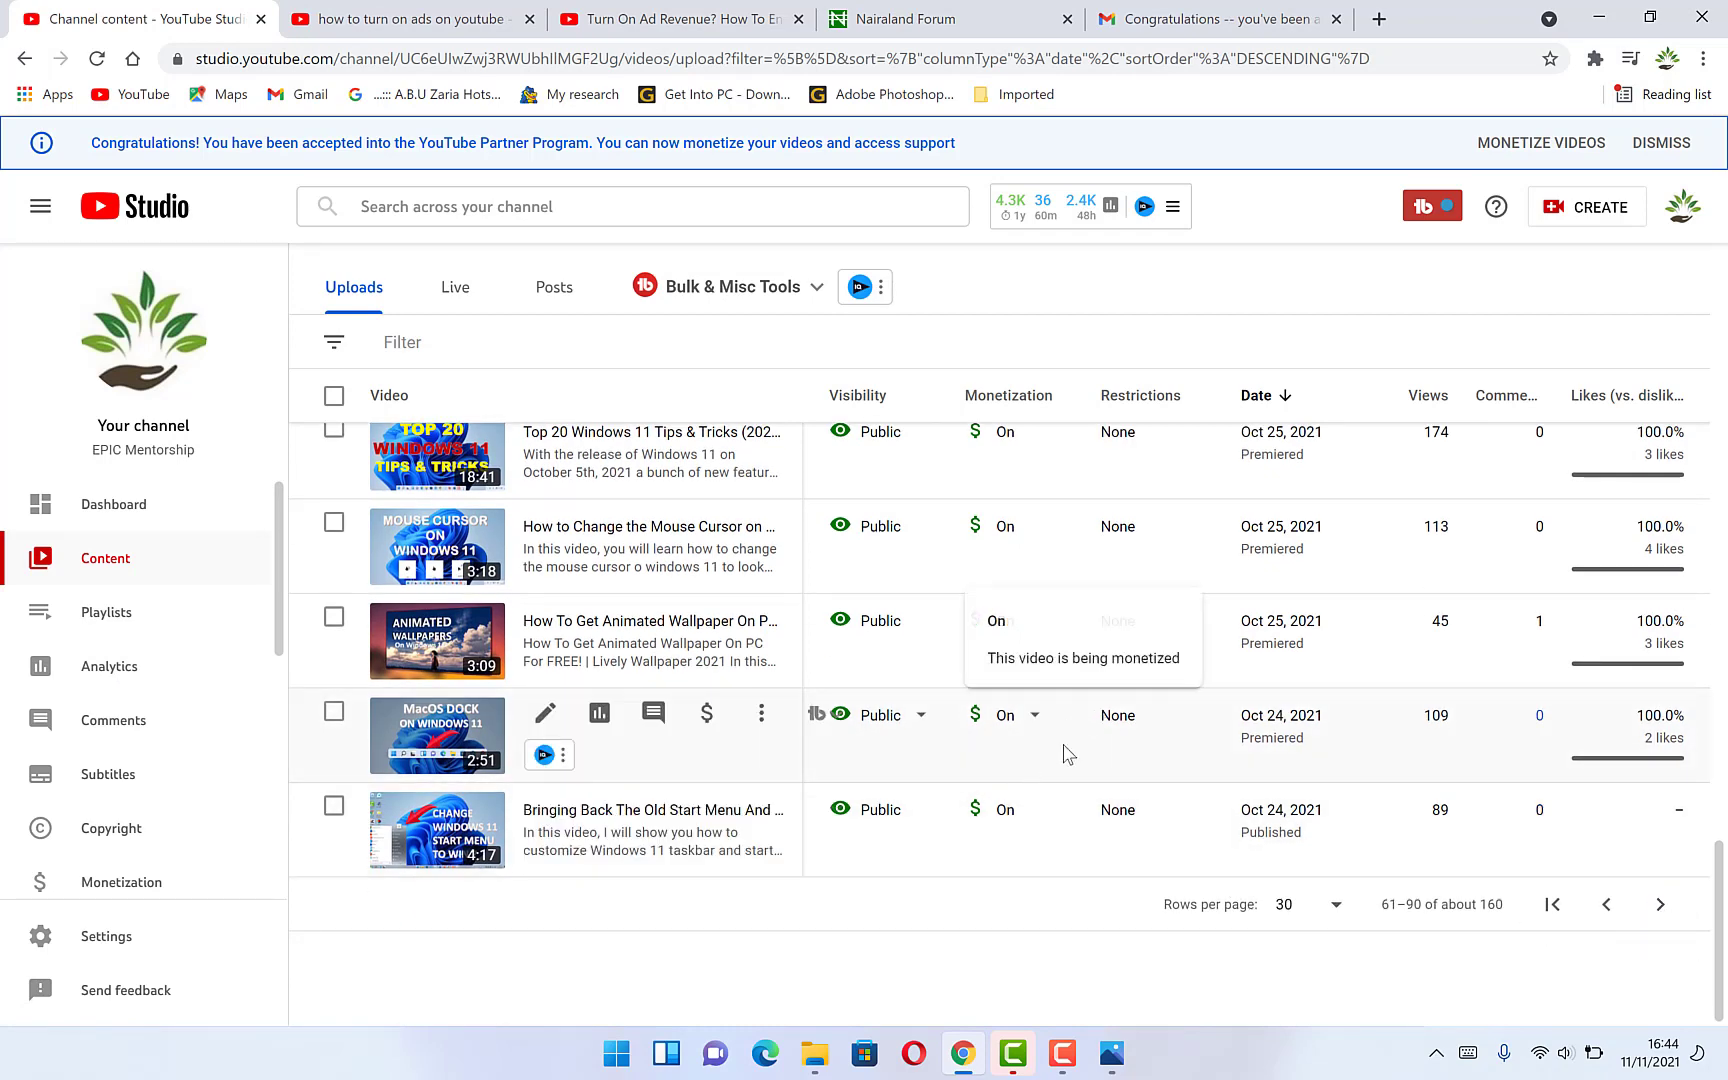
click(1660, 907)
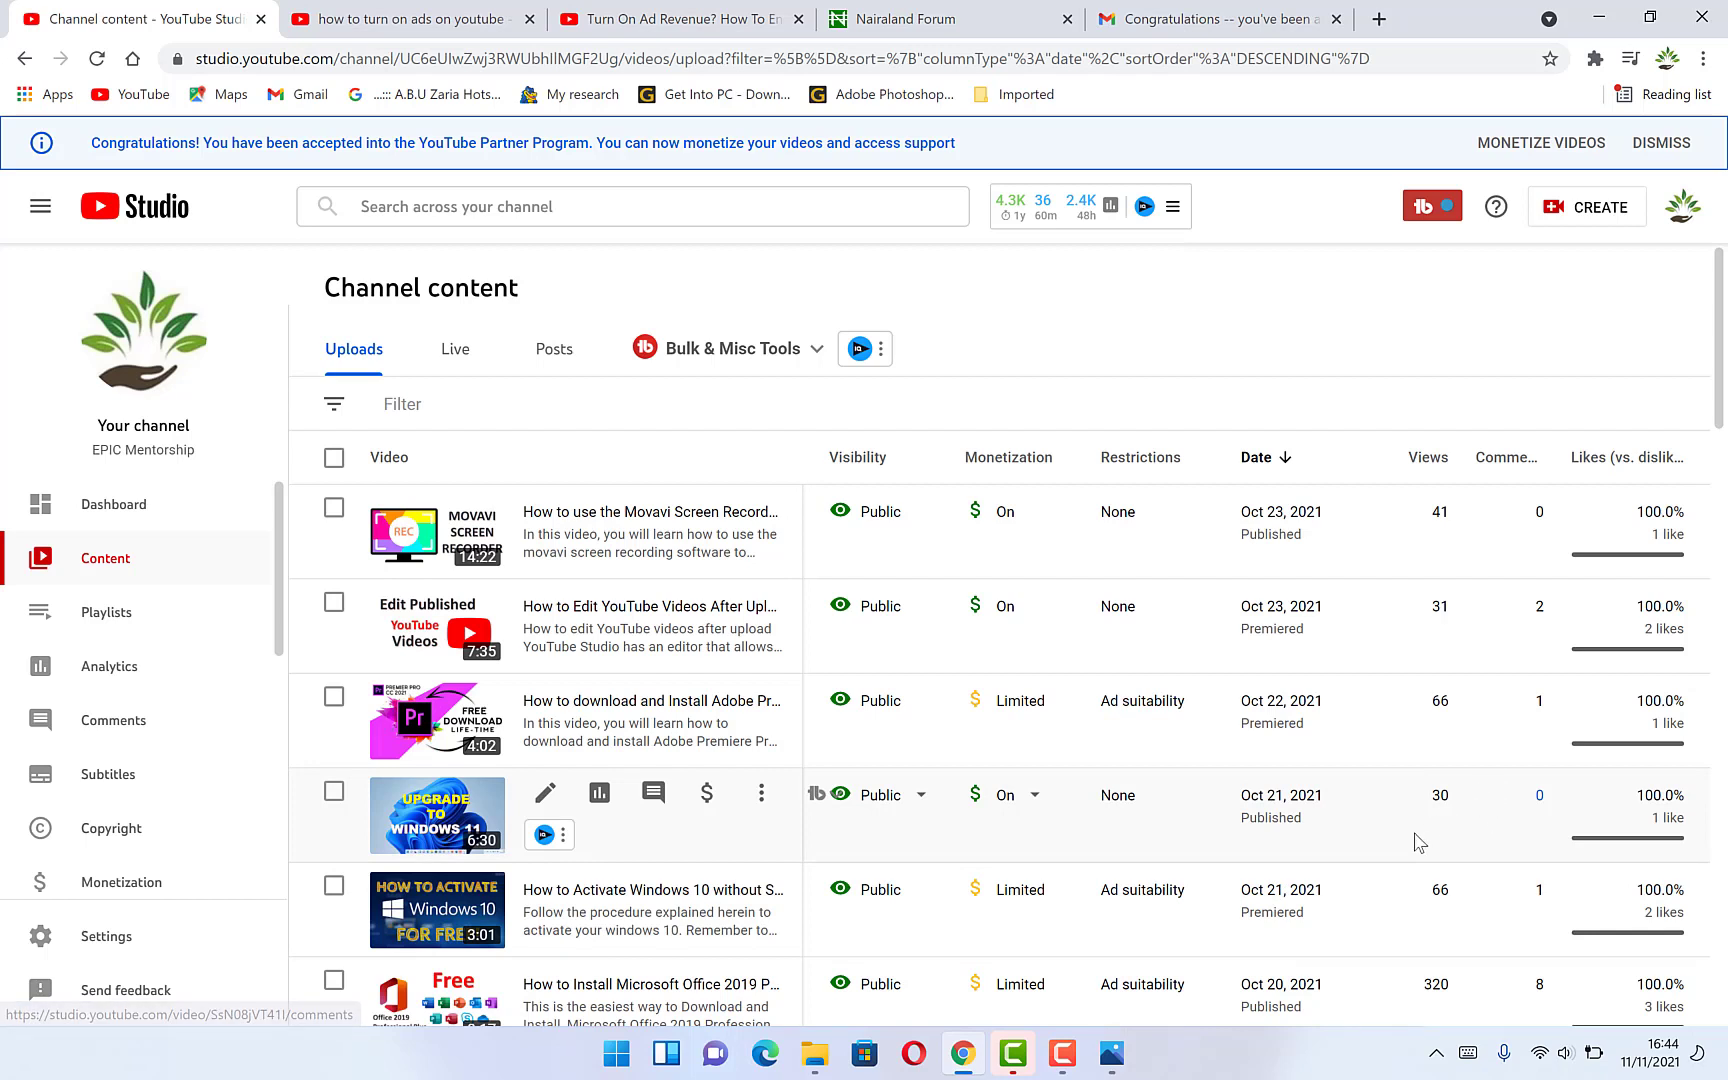
scroll(1430, 795, down, 3)
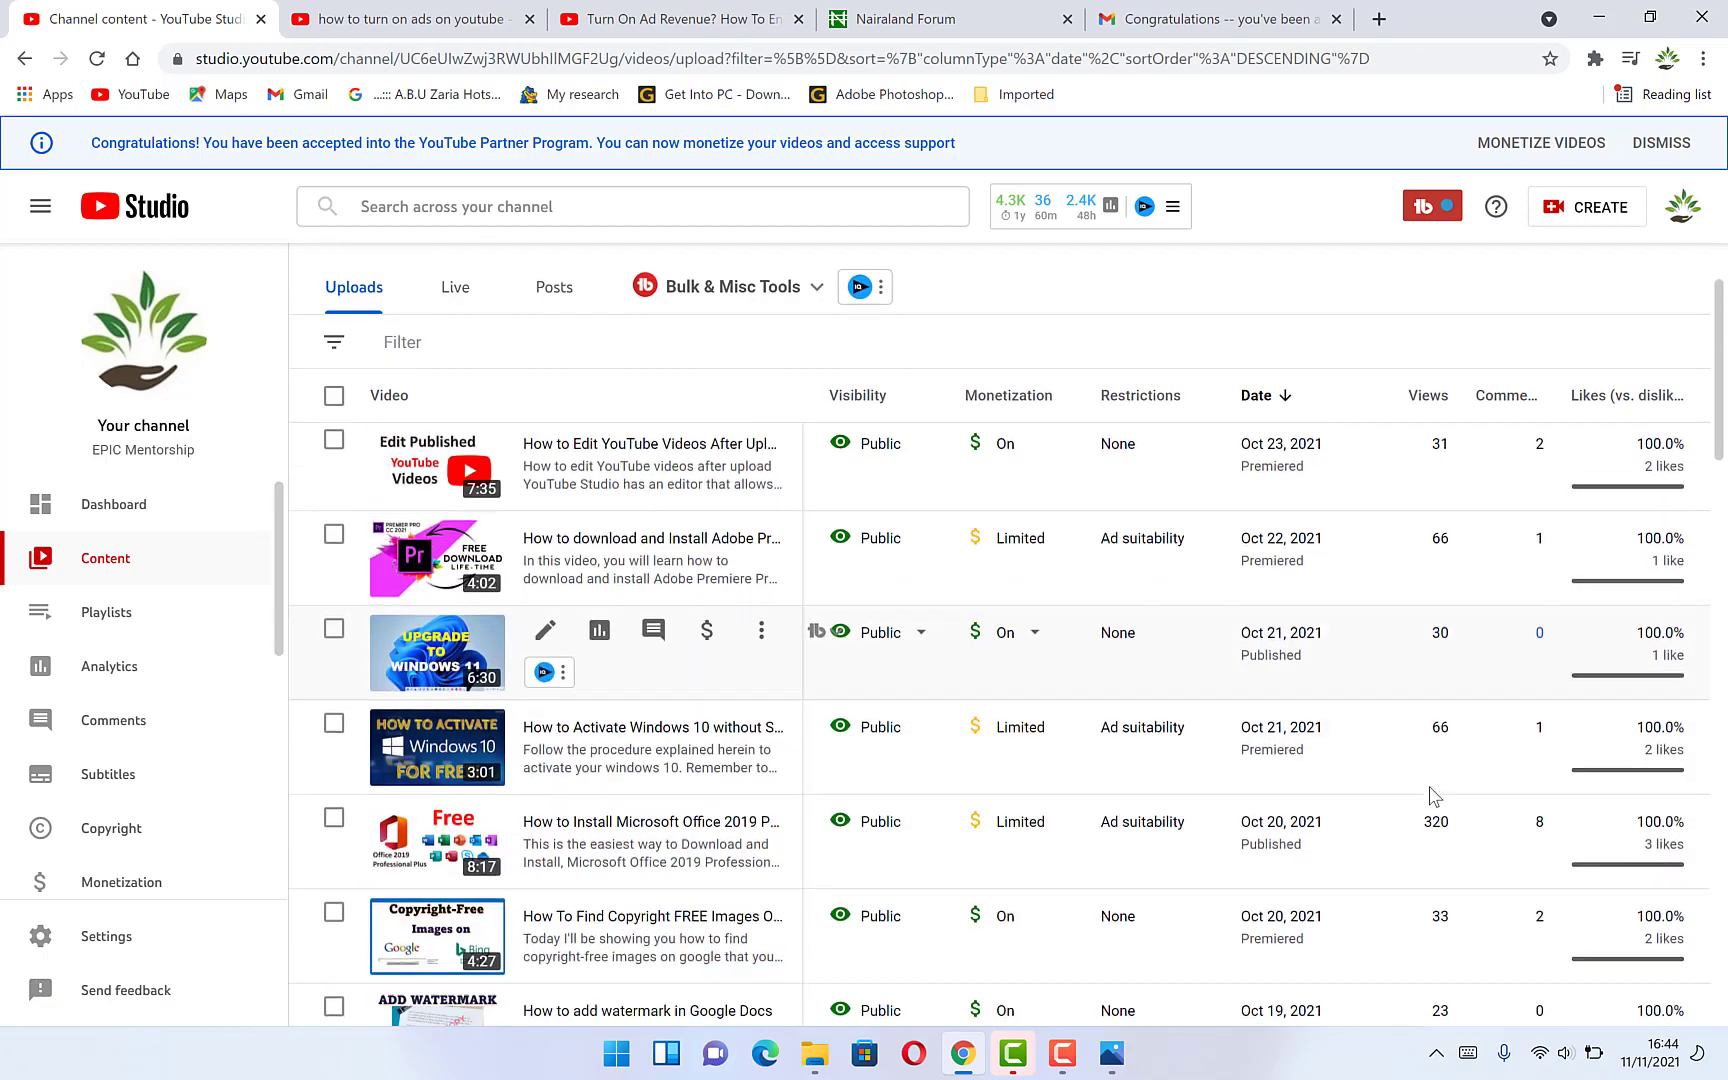